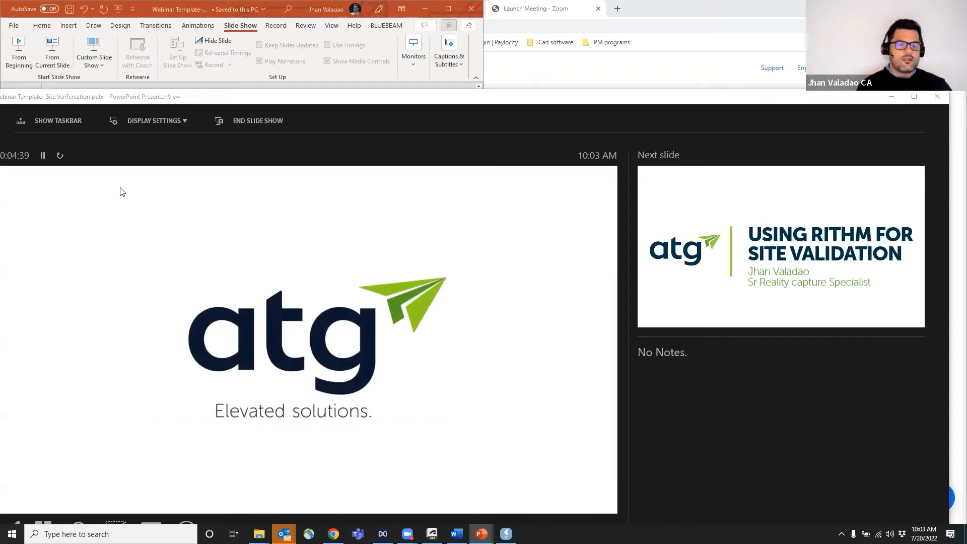
- Maximize the presenter view and advance the slide show to the "Using Rithm for Site Validation" title slide
{"action": "left_click", "coordinate": [714, 293]}
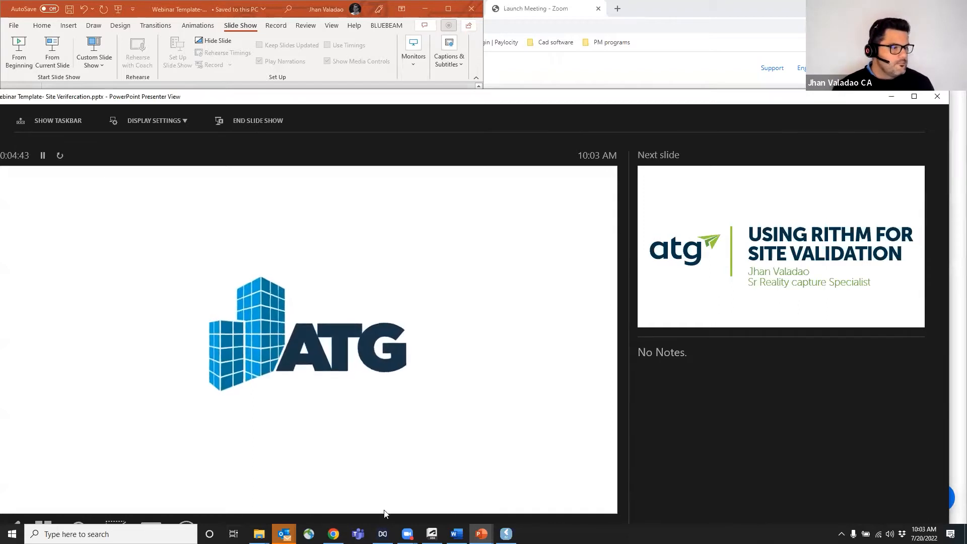
{"action": "double_click", "coordinate": [691, 98]}
{"action": "left_click", "coordinate": [376, 515]}
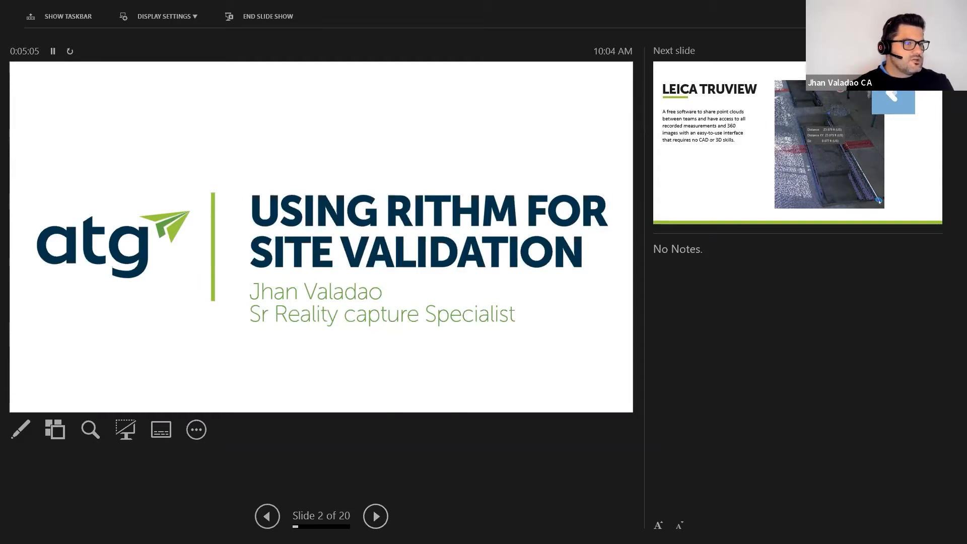
- End the slide show and open the Demo.lgs point cloud from the Demo folder on the point cloud storage drive
{"action": "key", "text": "Escape"}
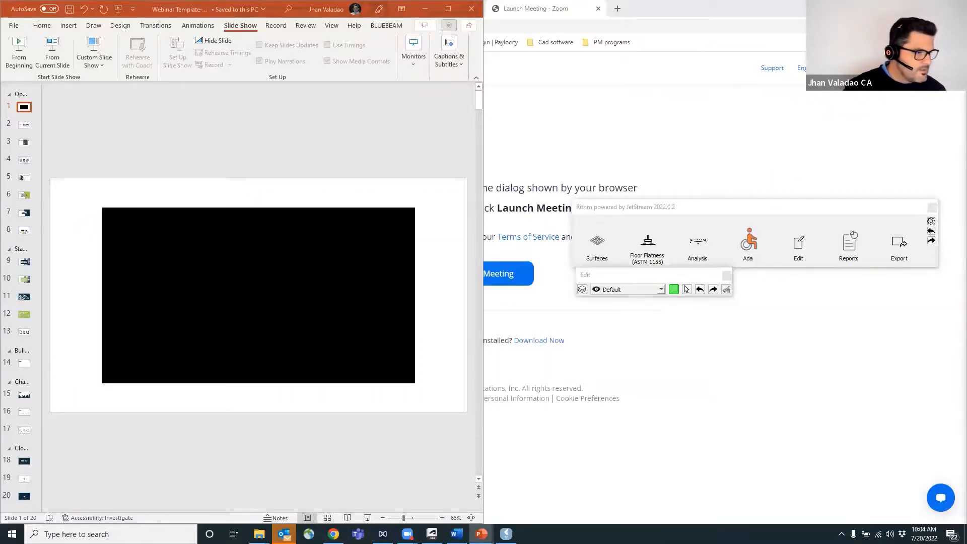
{"action": "mouse_move", "coordinate": [259, 535]}
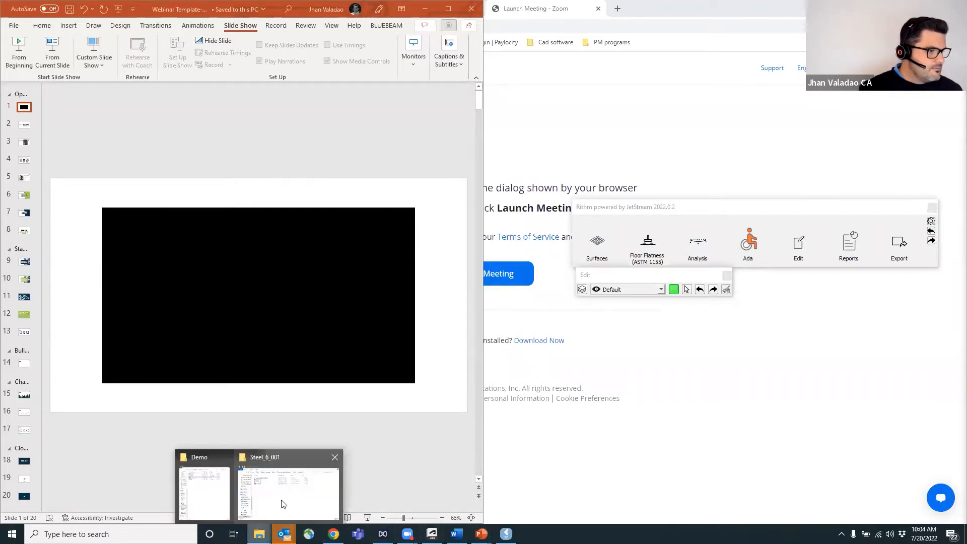
{"action": "left_click", "coordinate": [284, 504]}
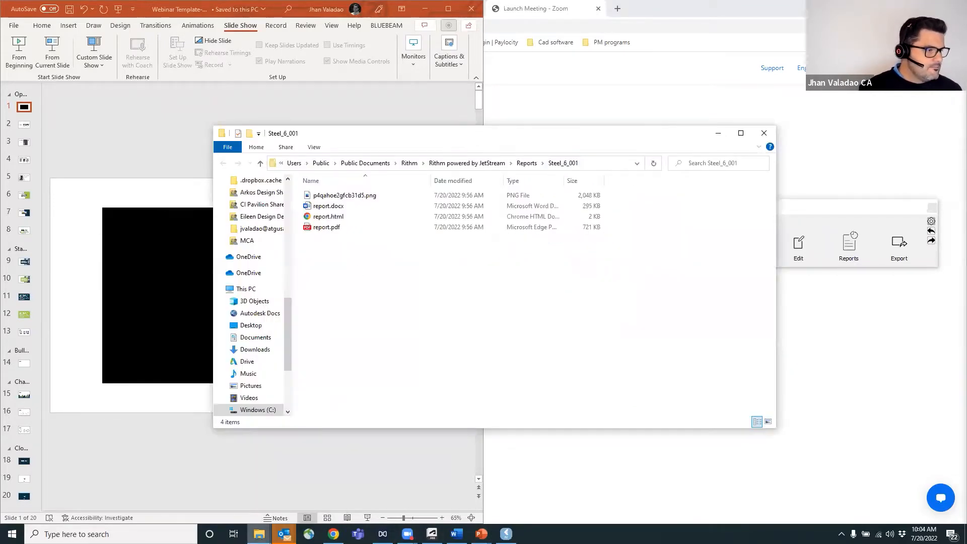
{"action": "mouse_move", "coordinate": [260, 535]}
{"action": "left_click", "coordinate": [226, 508]}
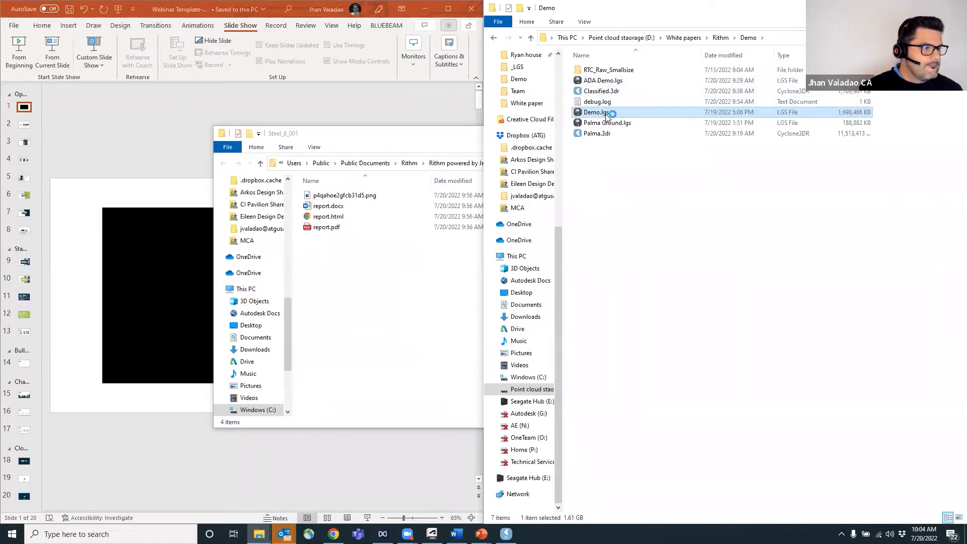
{"action": "key", "text": "alt+Tab"}
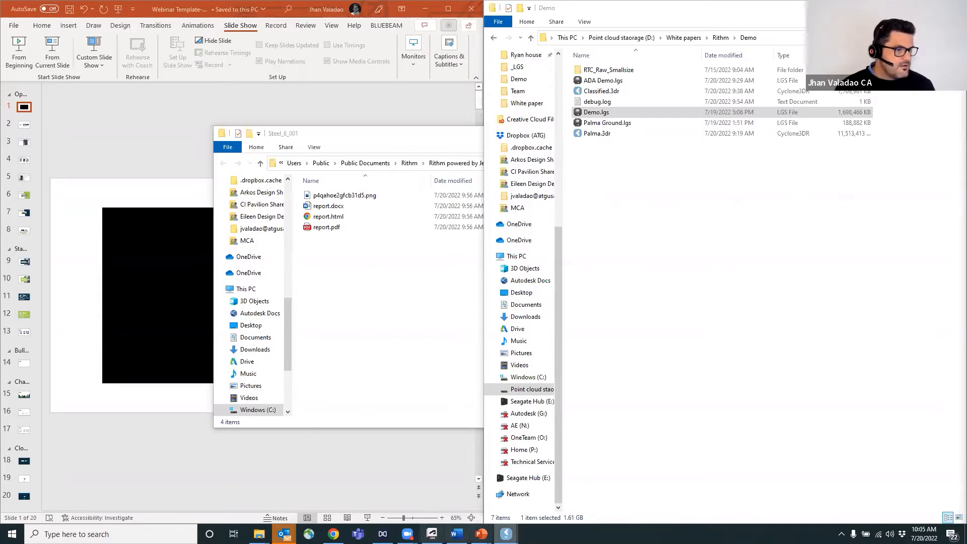
{"action": "mouse_move", "coordinate": [407, 534]}
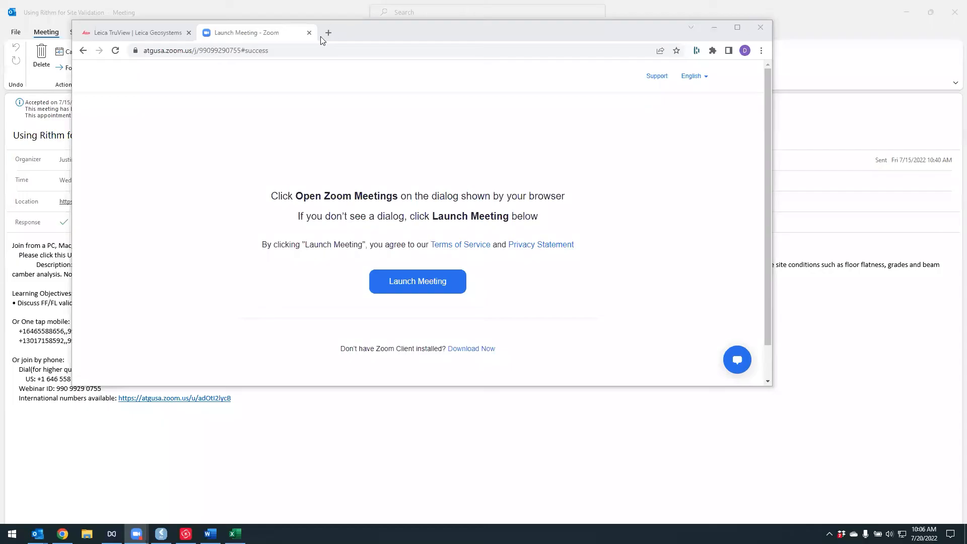
- Close the Zoom launch page and the meeting invitation, leaving the Leica TruView product page maximized
{"action": "left_click", "coordinate": [310, 32]}
{"action": "left_click", "coordinate": [950, 5]}
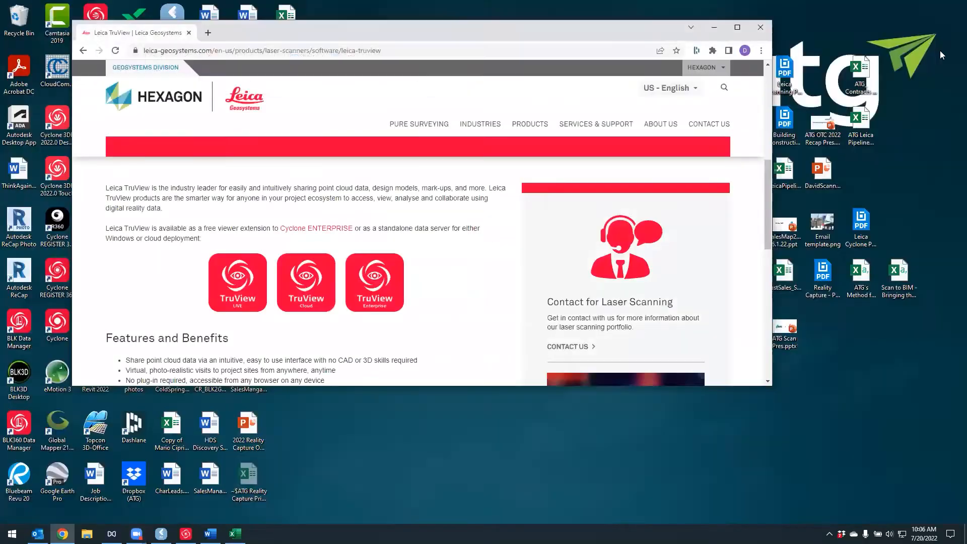
{"action": "left_click", "coordinate": [737, 27]}
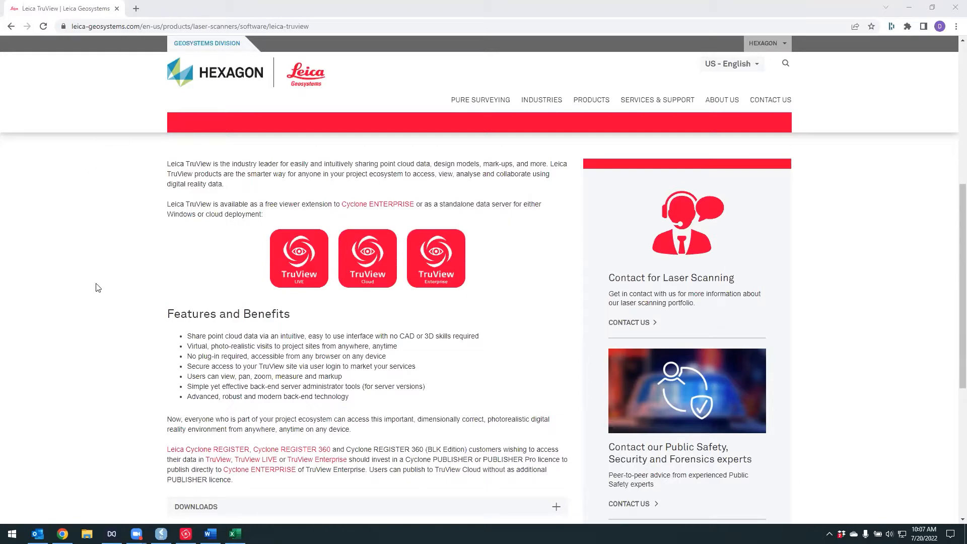
- Review the Leica TruView features and the product installers in the page's Software section
{"action": "left_click", "coordinate": [96, 283]}
{"action": "scroll", "coordinate": [134, 287], "scroll_direction": "down", "scroll_amount": 5}
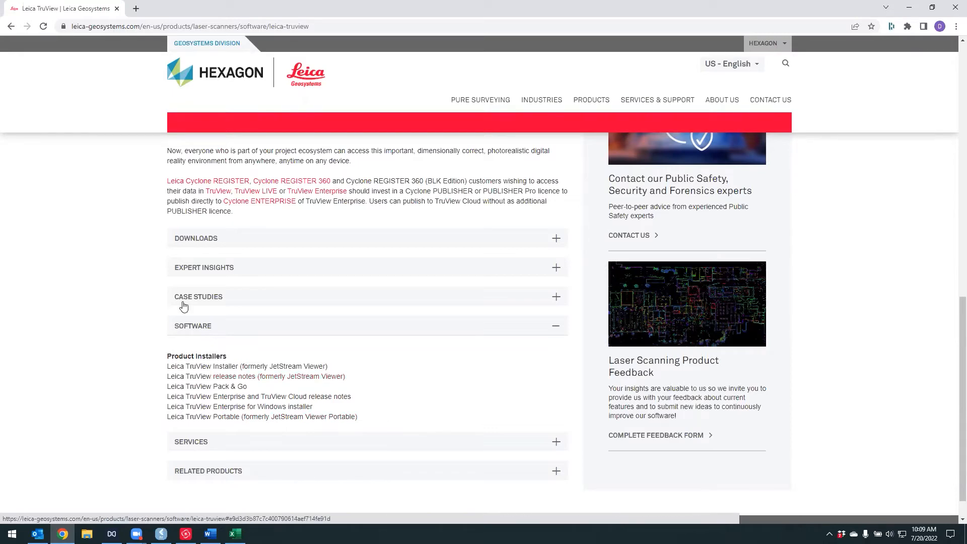
{"action": "scroll", "coordinate": [130, 300], "scroll_direction": "up", "scroll_amount": 5}
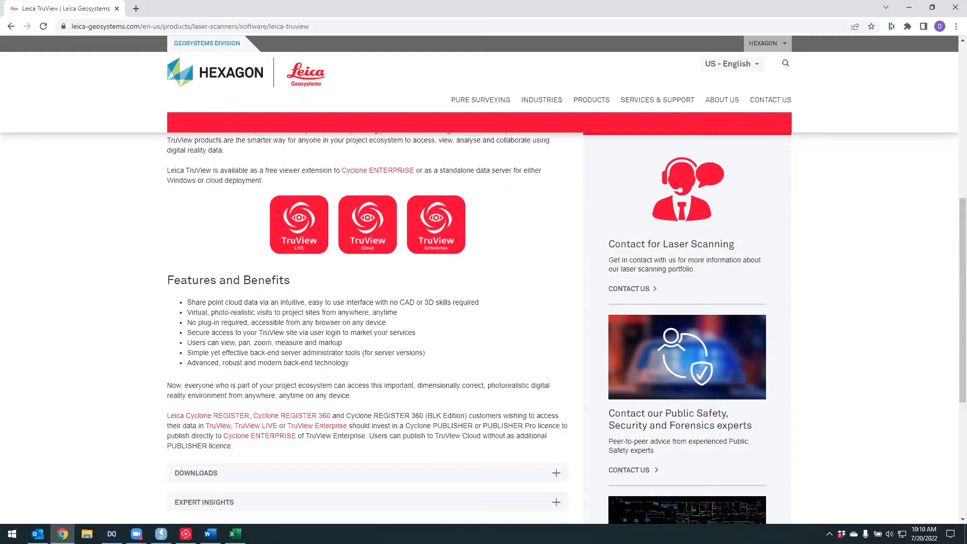
- Switch to TruView and review the NewBLK360Outdoor 1 project's information, visibility settings, attachments, snapshot options and plugin entry
{"action": "left_click", "coordinate": [161, 534]}
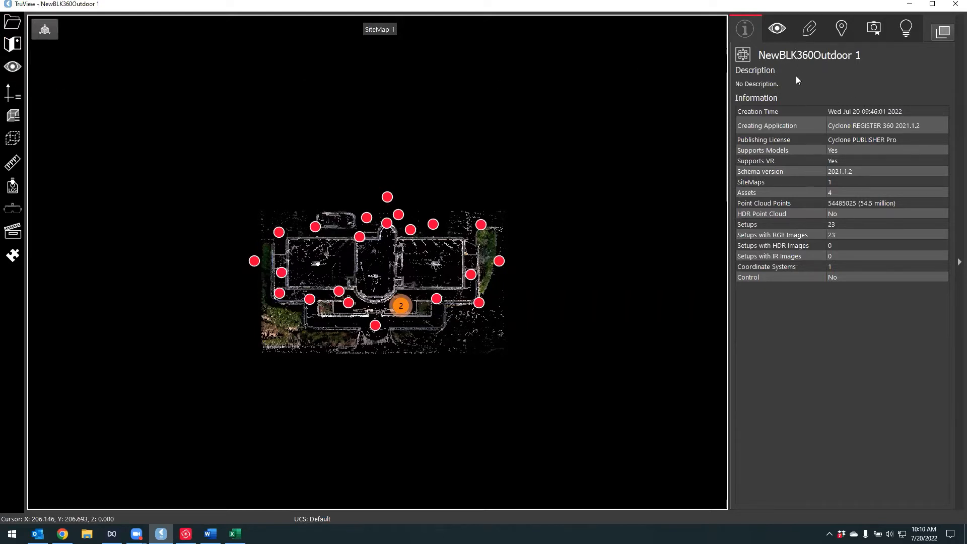
{"action": "left_click", "coordinate": [775, 29]}
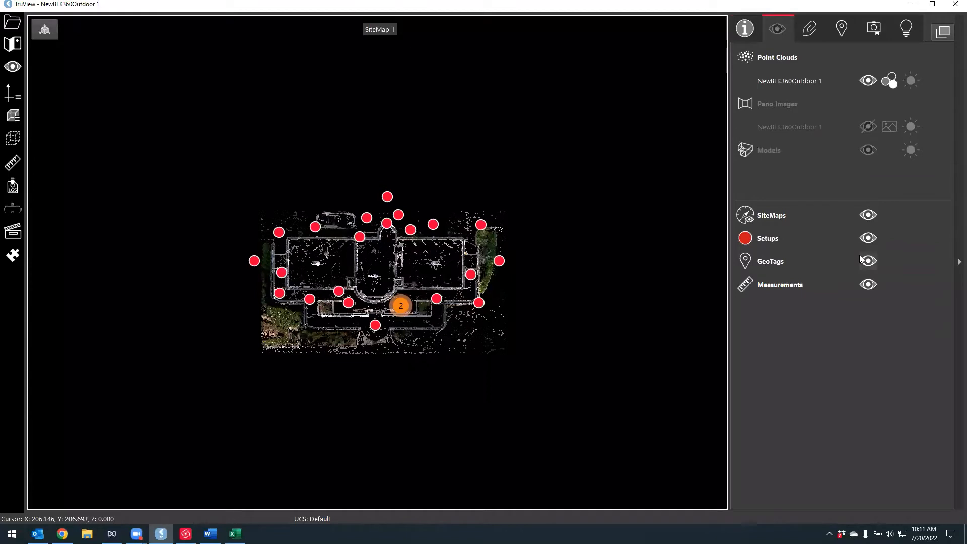
{"action": "left_click", "coordinate": [810, 30]}
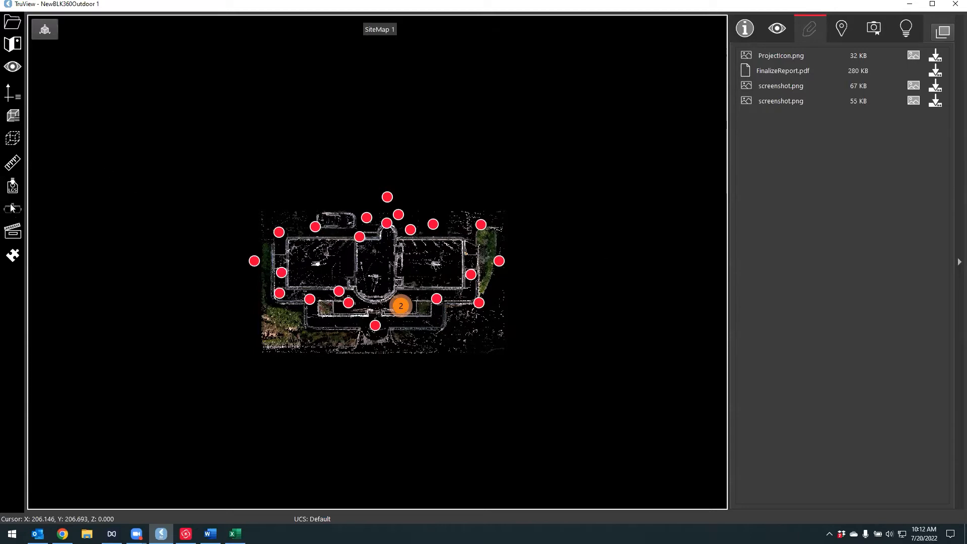
{"action": "left_click", "coordinate": [875, 28]}
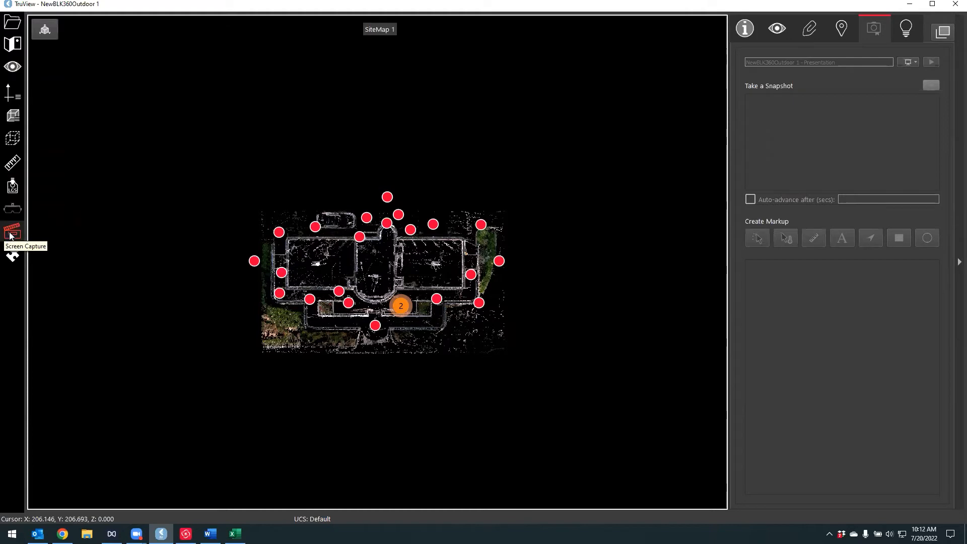
{"action": "left_click", "coordinate": [17, 263]}
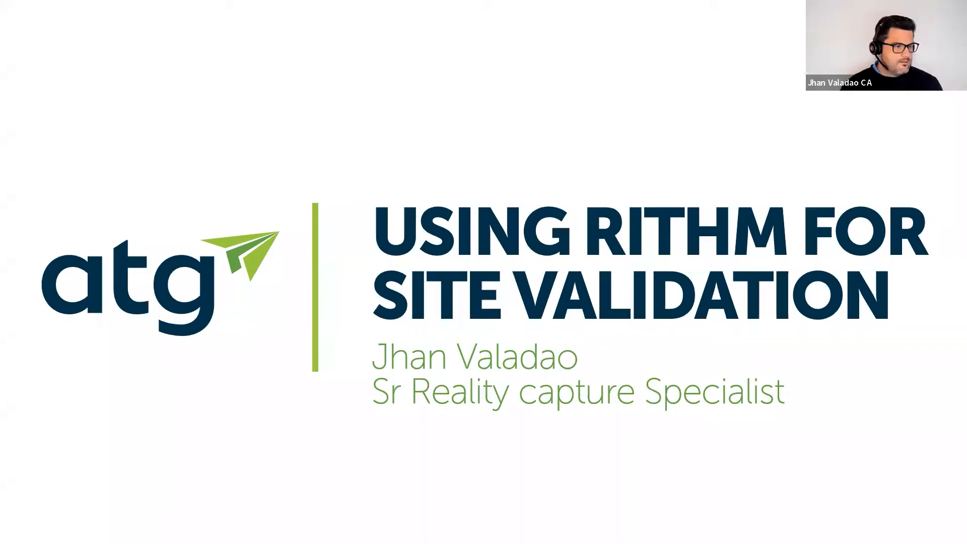
- Switch to the TruView Demo project, check its plugin list, and bring up the other Demo window with the Rithm toolbar
{"action": "key", "text": "alt+Tab"}
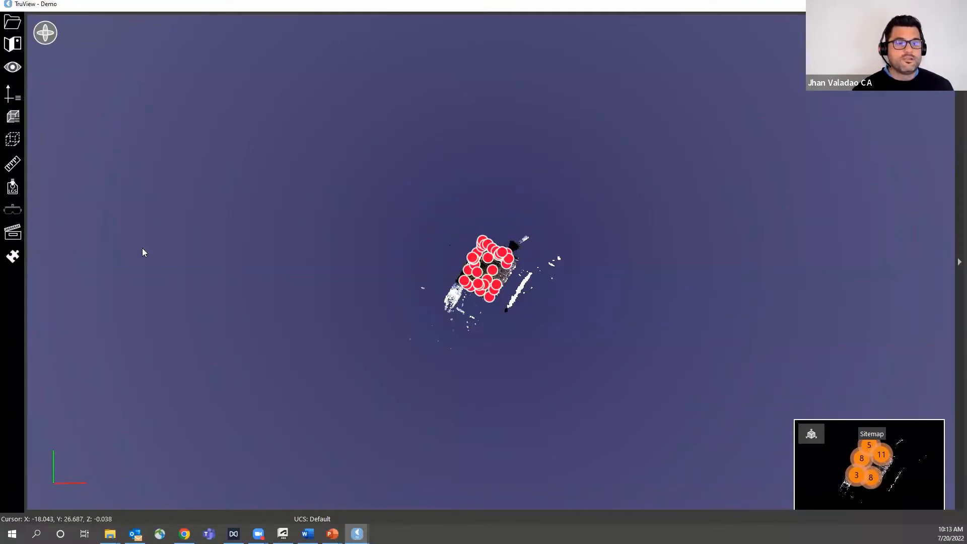
{"action": "scroll", "coordinate": [451, 347], "scroll_direction": "up", "scroll_amount": 5}
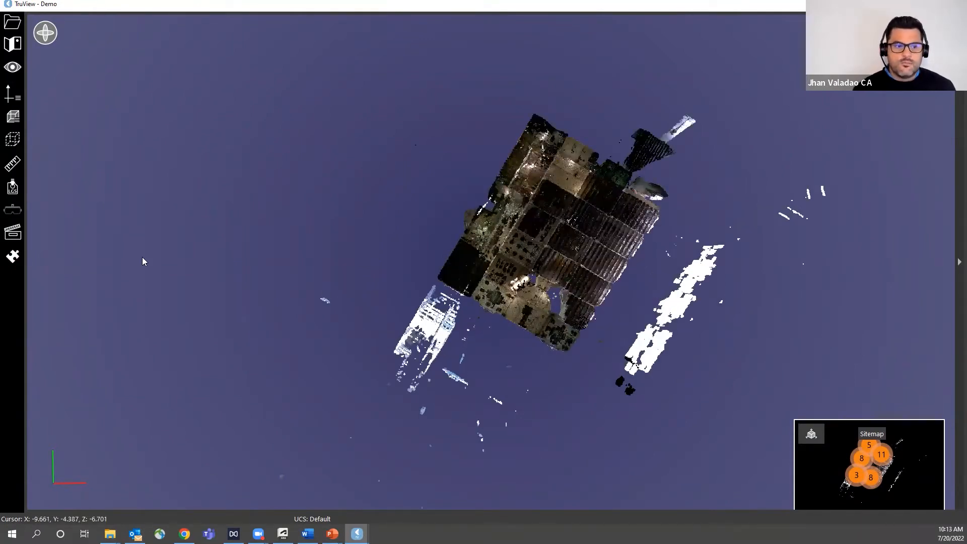
{"action": "left_click", "coordinate": [11, 258]}
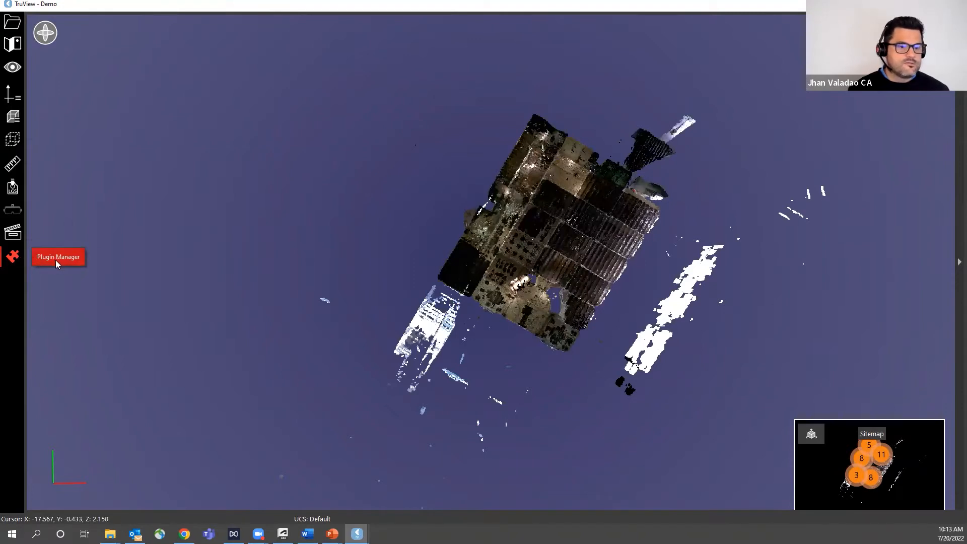
{"action": "left_click", "coordinate": [14, 260]}
{"action": "left_click", "coordinate": [13, 258]}
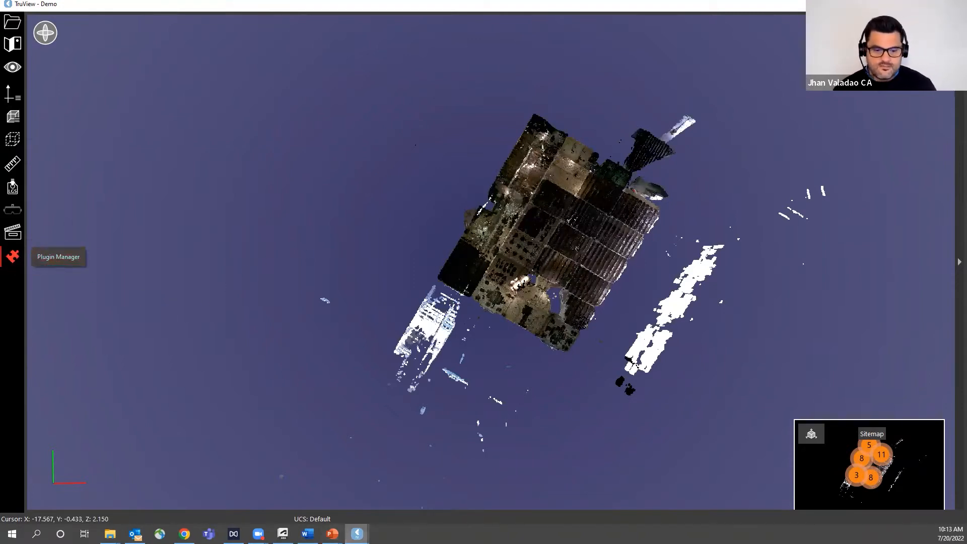
{"action": "mouse_move", "coordinate": [356, 533]}
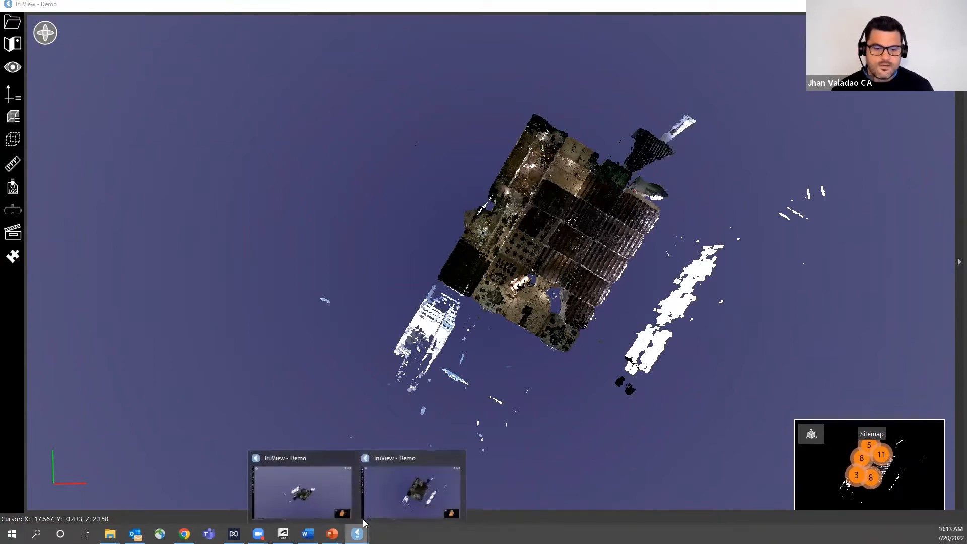
{"action": "left_click", "coordinate": [335, 499]}
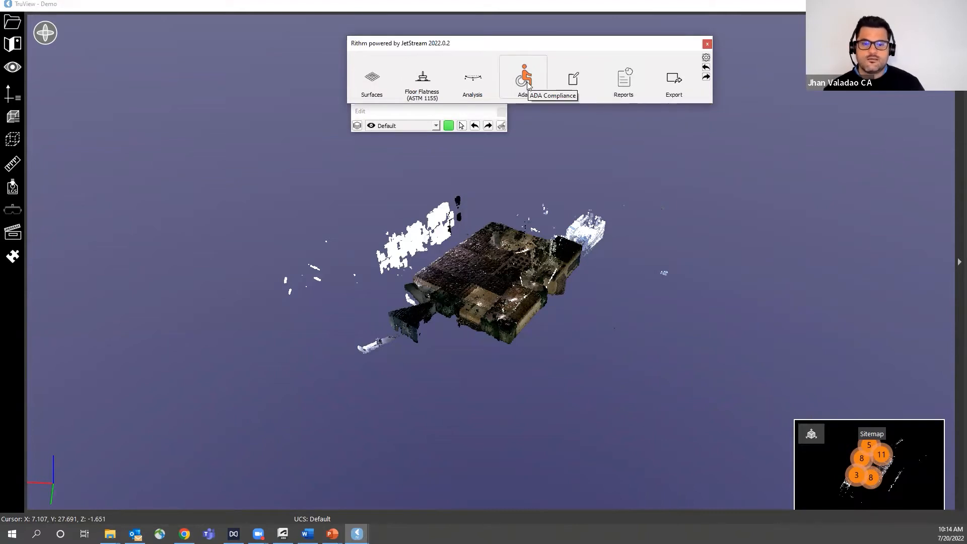
{"action": "left_click", "coordinate": [364, 82]}
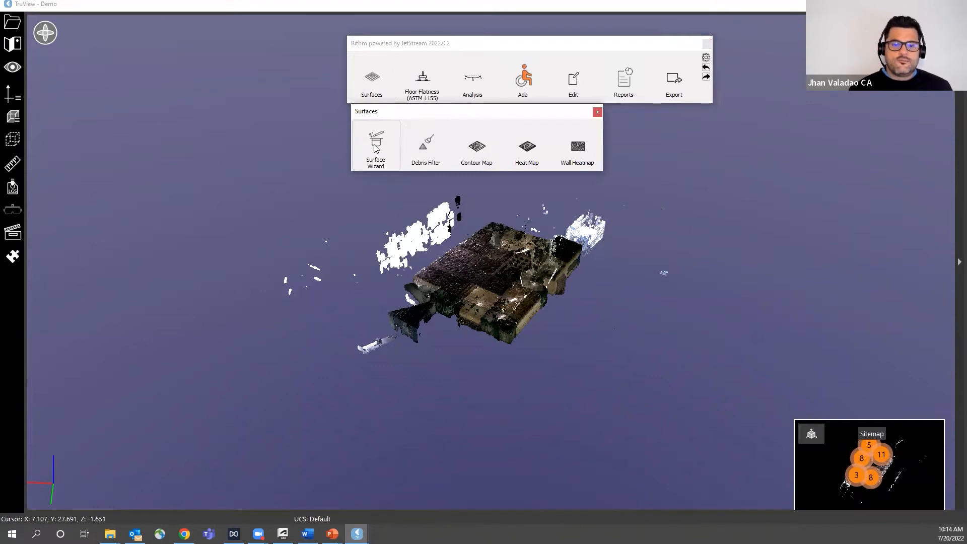
{"action": "left_click", "coordinate": [375, 147]}
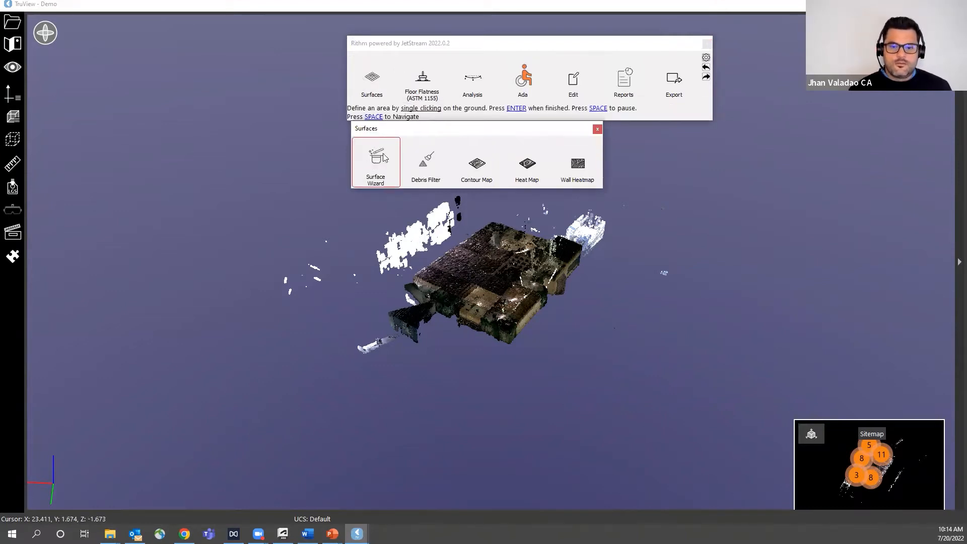
{"action": "left_click", "coordinate": [598, 129]}
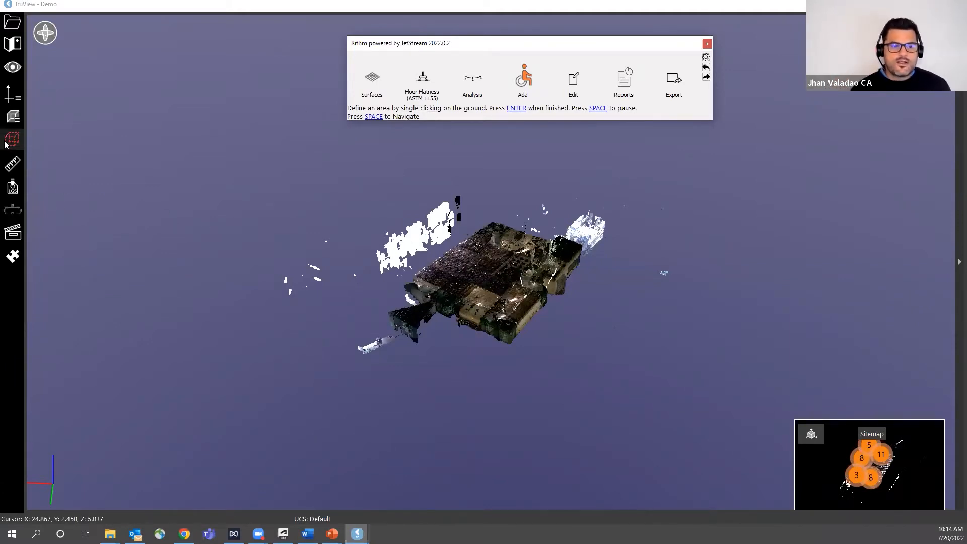
{"action": "left_click", "coordinate": [376, 88]}
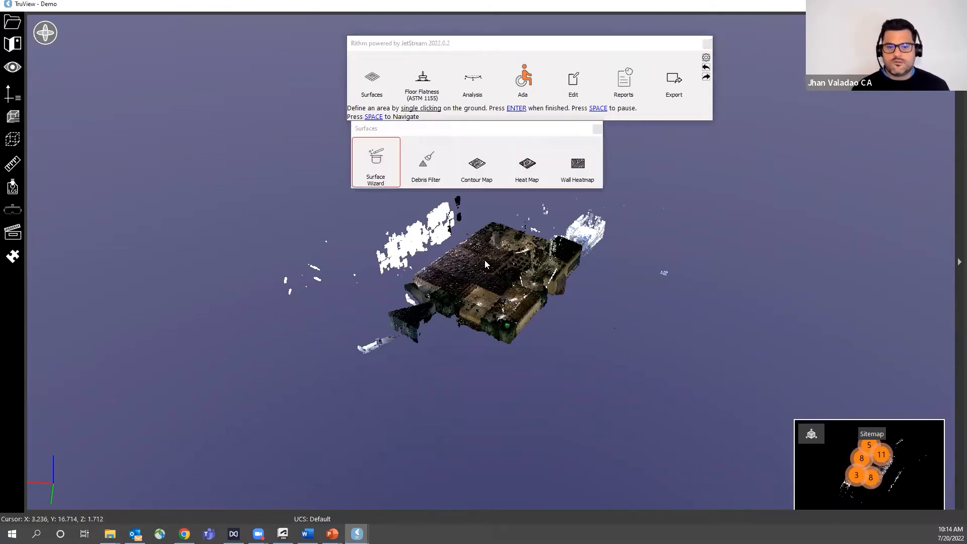
{"action": "left_click", "coordinate": [596, 129]}
{"action": "left_click", "coordinate": [616, 320]}
{"action": "left_click", "coordinate": [566, 238]}
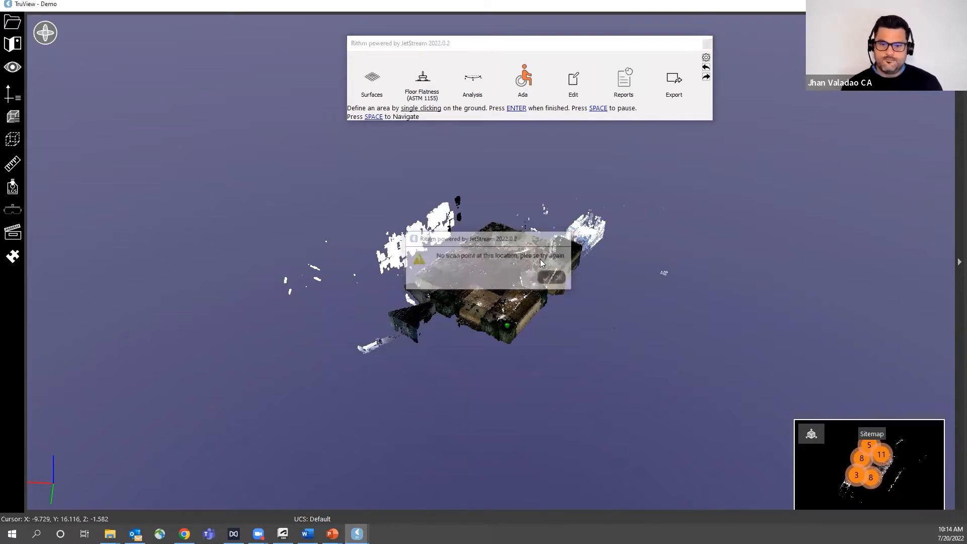
{"action": "left_click", "coordinate": [708, 44]}
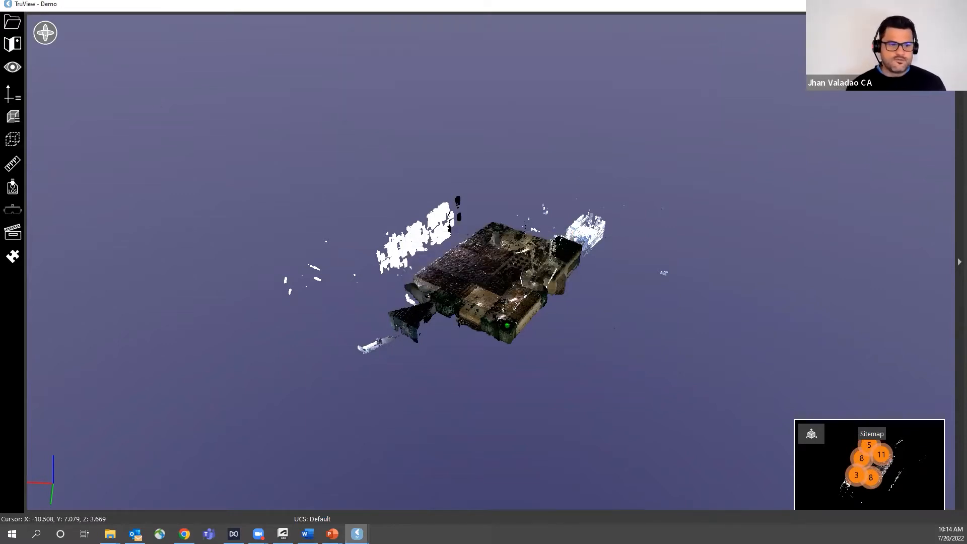
{"action": "left_click", "coordinate": [285, 278]}
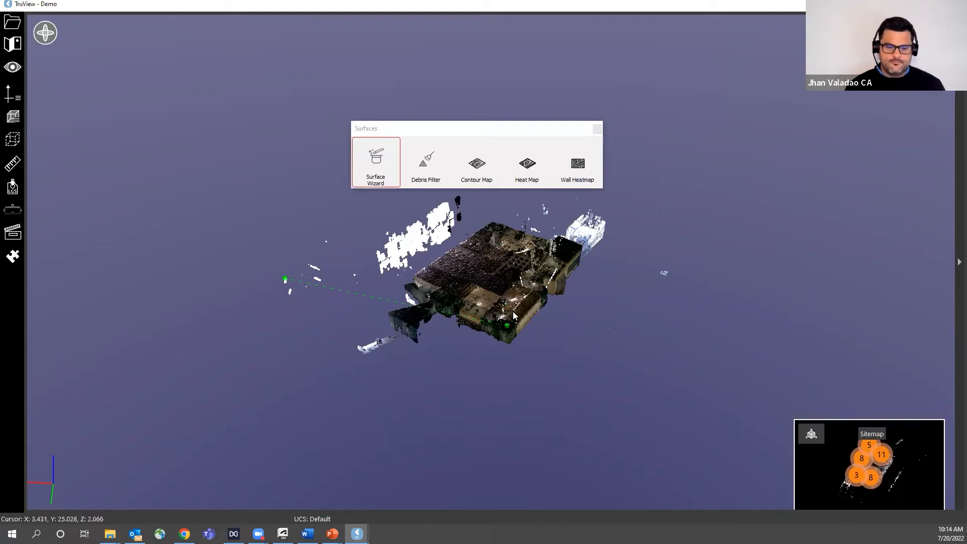
{"action": "left_click", "coordinate": [496, 271]}
{"action": "left_click", "coordinate": [551, 276]}
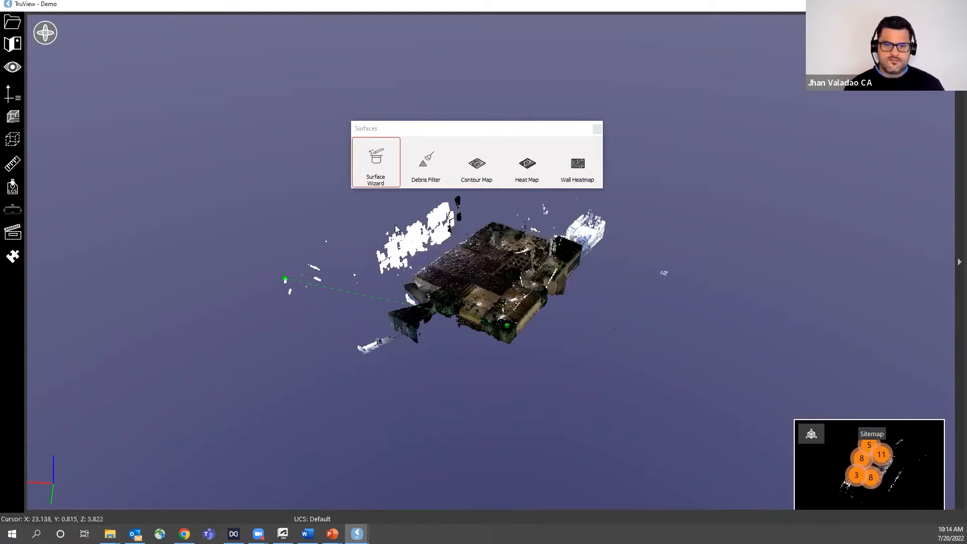
{"action": "left_click", "coordinate": [597, 129]}
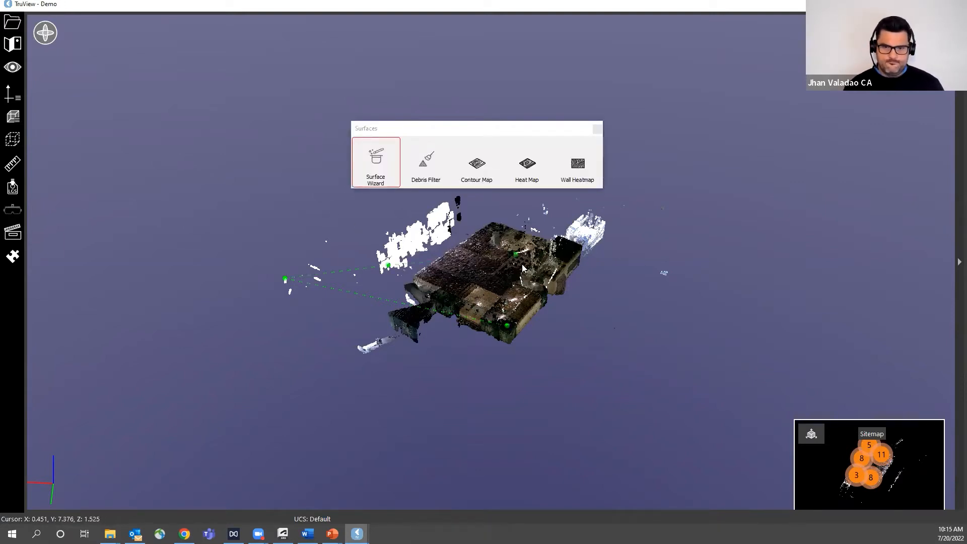
{"action": "left_click", "coordinate": [838, 506]}
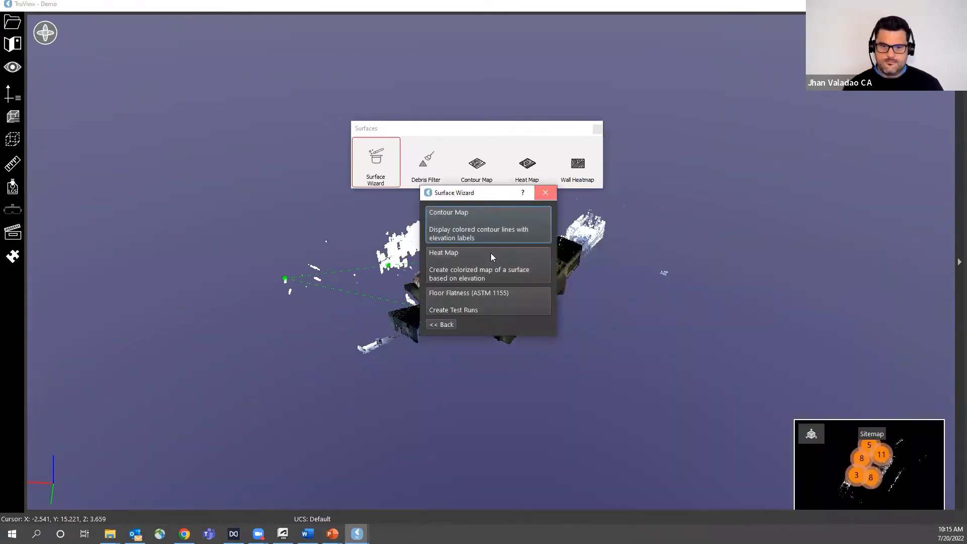
{"action": "left_click", "coordinate": [493, 257]}
{"action": "left_click", "coordinate": [882, 245]}
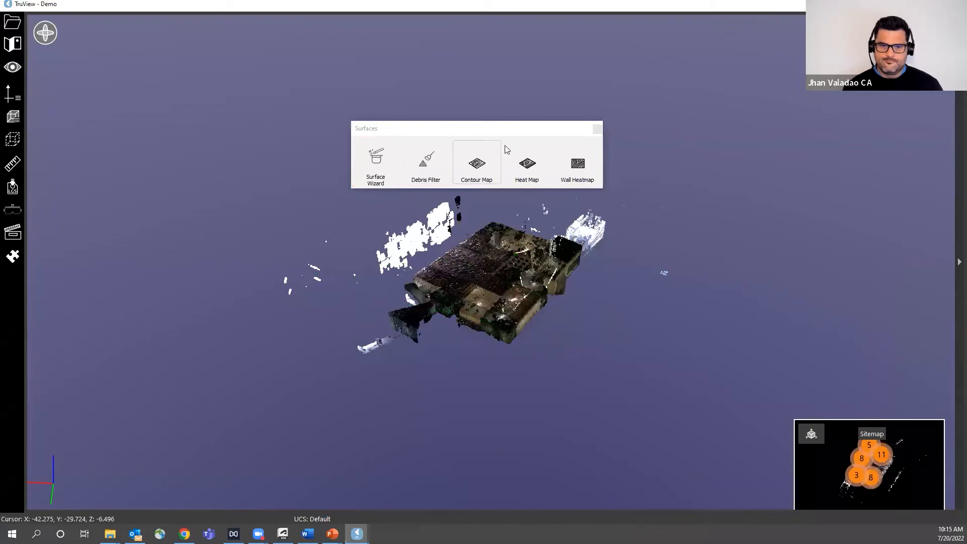
{"action": "left_click", "coordinate": [597, 132]}
{"action": "left_click_drag", "start_coordinate": [285, 278], "coordinate": [341, 237]}
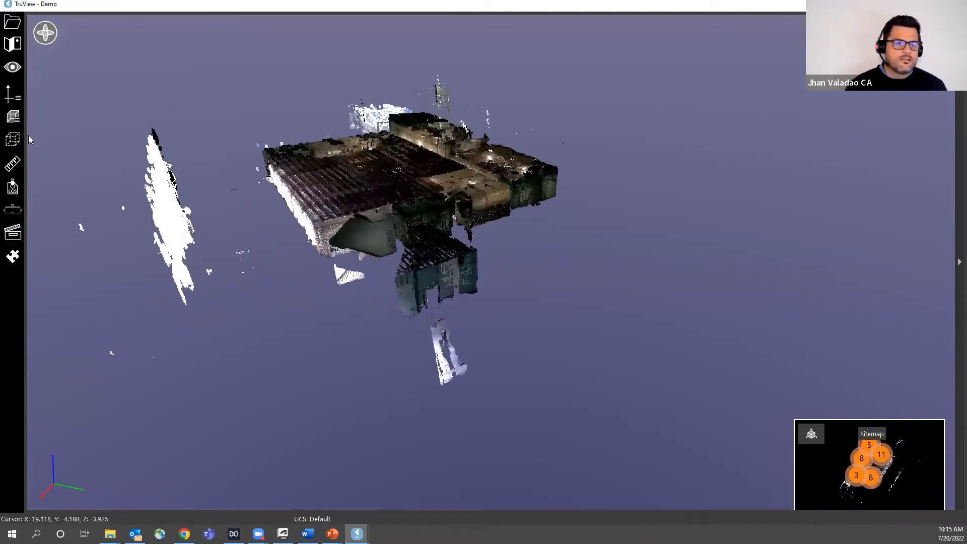
- Manually create a clip box around the point cloud, turn it to match the building, pull one side in and lower its top
{"action": "left_click", "coordinate": [12, 139]}
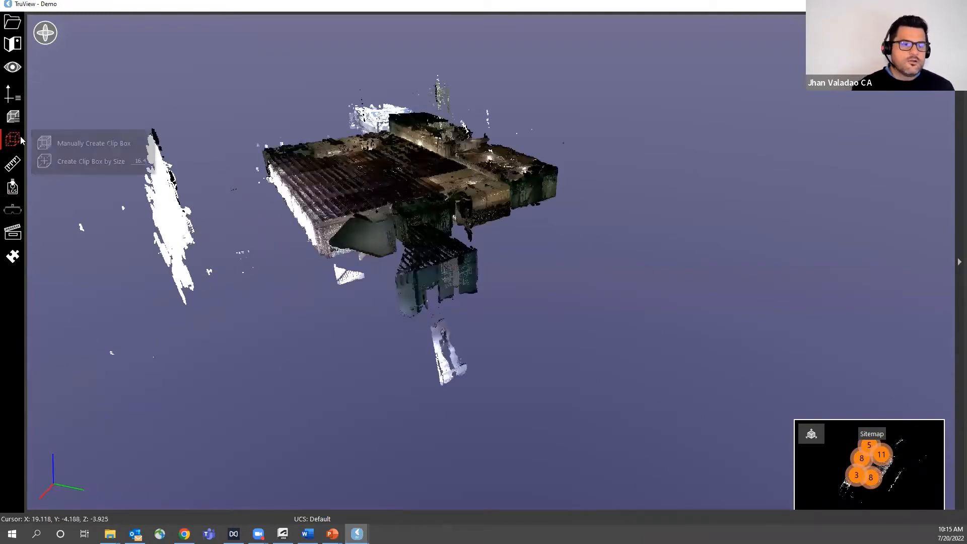
{"action": "left_click", "coordinate": [76, 145]}
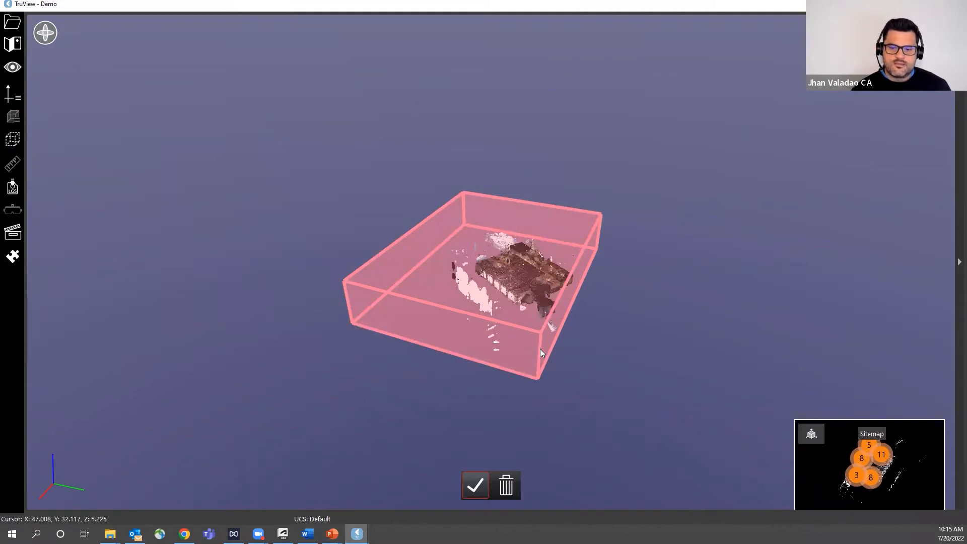
{"action": "left_click_drag", "start_coordinate": [540, 347], "coordinate": [437, 326]}
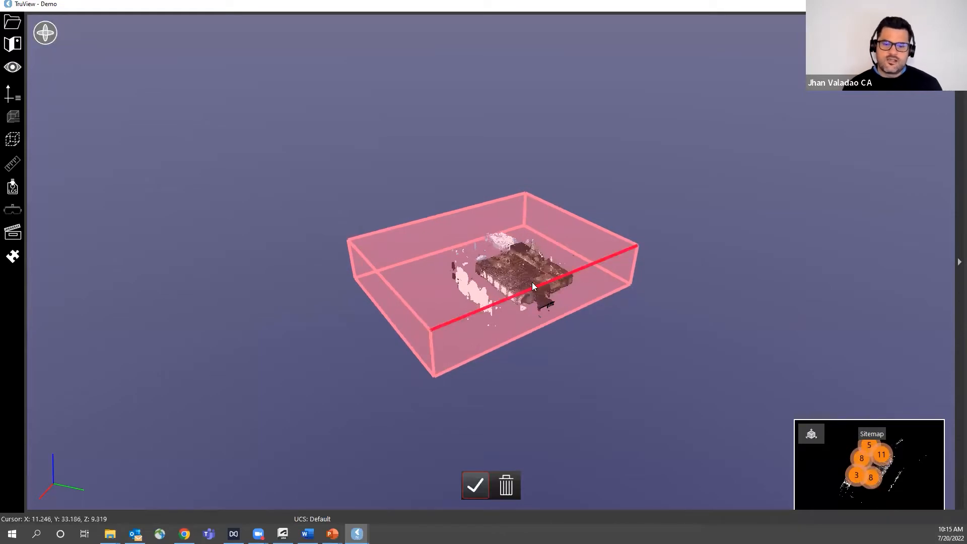
{"action": "left_click_drag", "start_coordinate": [403, 318], "coordinate": [495, 295]}
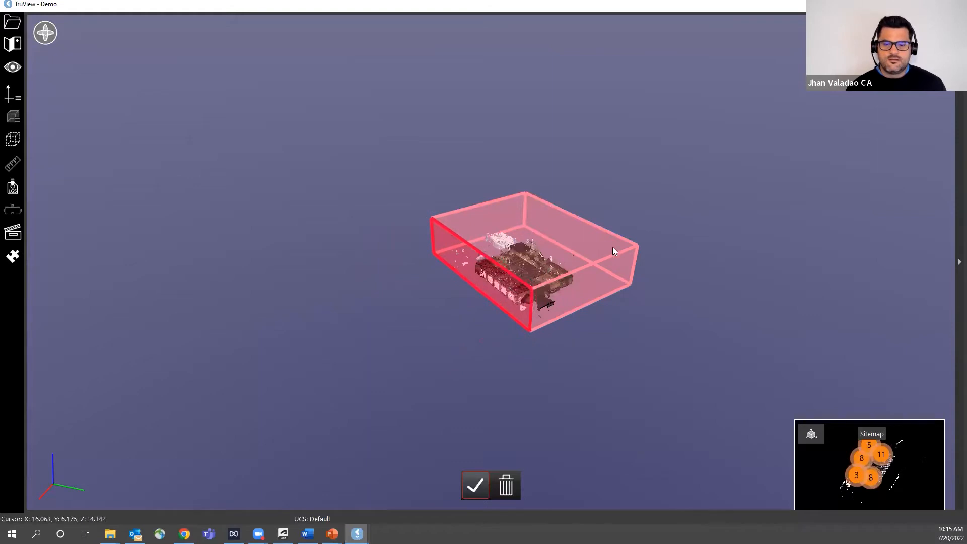
{"action": "left_click_drag", "start_coordinate": [564, 247], "coordinate": [566, 270]}
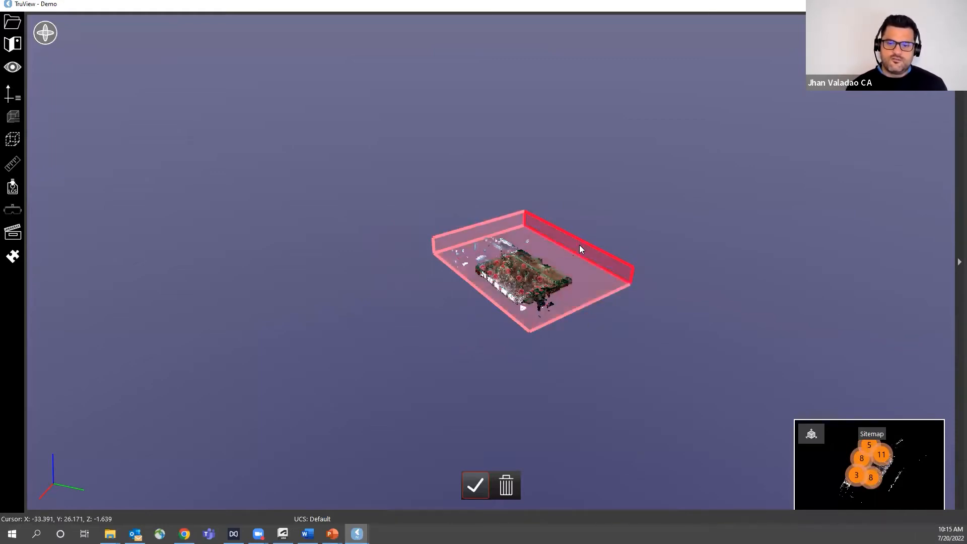
- Pull the clip box's remaining sides in around the building's floor area and accept the clip
{"action": "left_click_drag", "start_coordinate": [579, 245], "coordinate": [503, 267]}
{"action": "scroll", "coordinate": [514, 273], "scroll_direction": "up", "scroll_amount": 5}
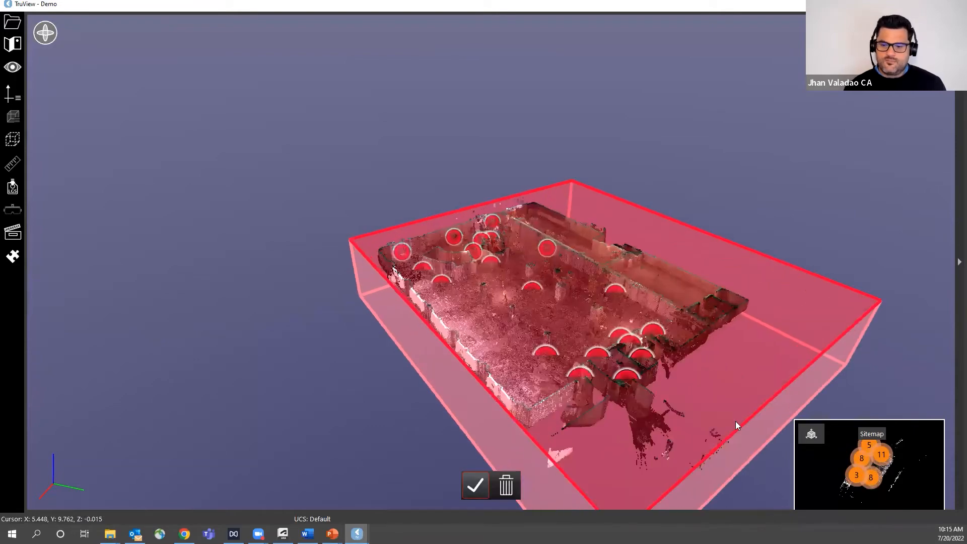
{"action": "left_click_drag", "start_coordinate": [751, 437], "coordinate": [665, 381]}
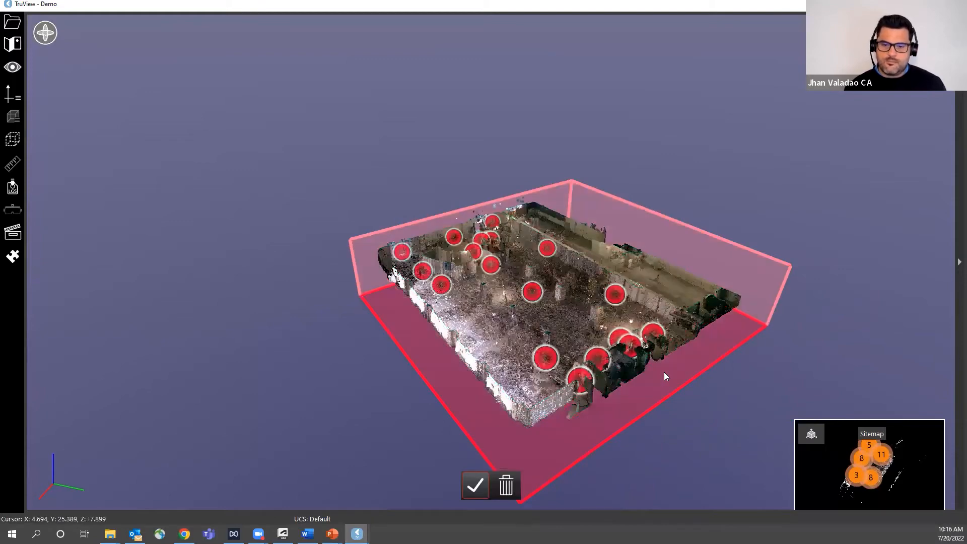
{"action": "scroll", "coordinate": [542, 340], "scroll_direction": "up", "scroll_amount": 2}
{"action": "scroll", "coordinate": [538, 341], "scroll_direction": "up", "scroll_amount": 3}
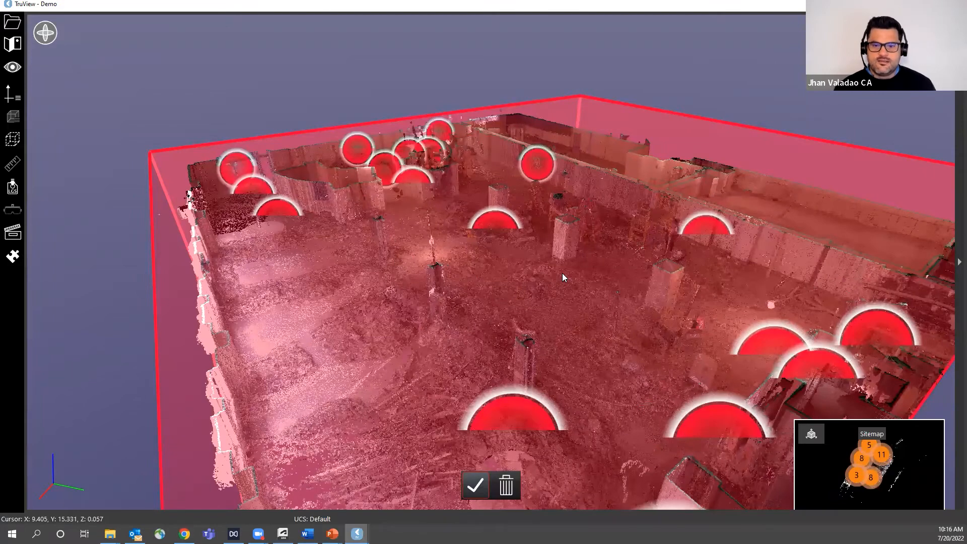
{"action": "left_click", "coordinate": [477, 485]}
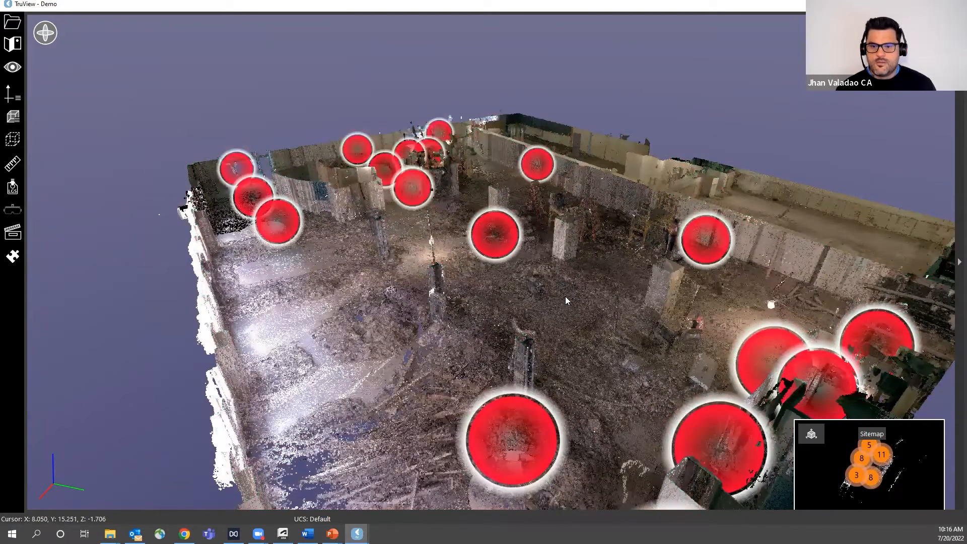
- Launch the Rithm plugin and start its Surface Wizard for the clipped floor as seen from above
{"action": "left_click_drag", "start_coordinate": [636, 311], "coordinate": [320, 271]}
{"action": "right_click_drag", "start_coordinate": [697, 277], "coordinate": [320, 267]}
{"action": "left_click_drag", "start_coordinate": [320, 267], "coordinate": [411, 270]}
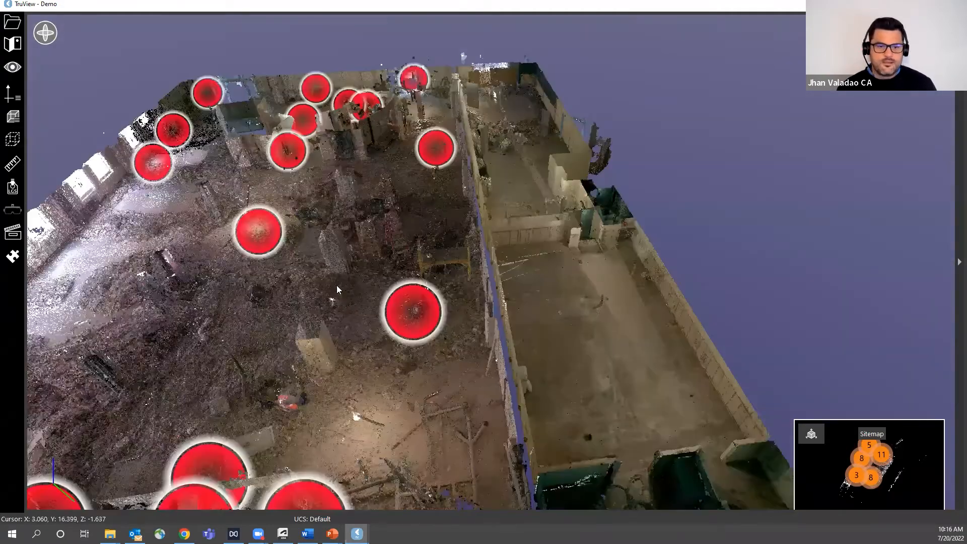
{"action": "scroll", "coordinate": [336, 285], "scroll_direction": "down", "scroll_amount": 4}
{"action": "left_click_drag", "start_coordinate": [454, 330], "coordinate": [518, 329]}
{"action": "scroll", "coordinate": [518, 326], "scroll_direction": "down", "scroll_amount": 1}
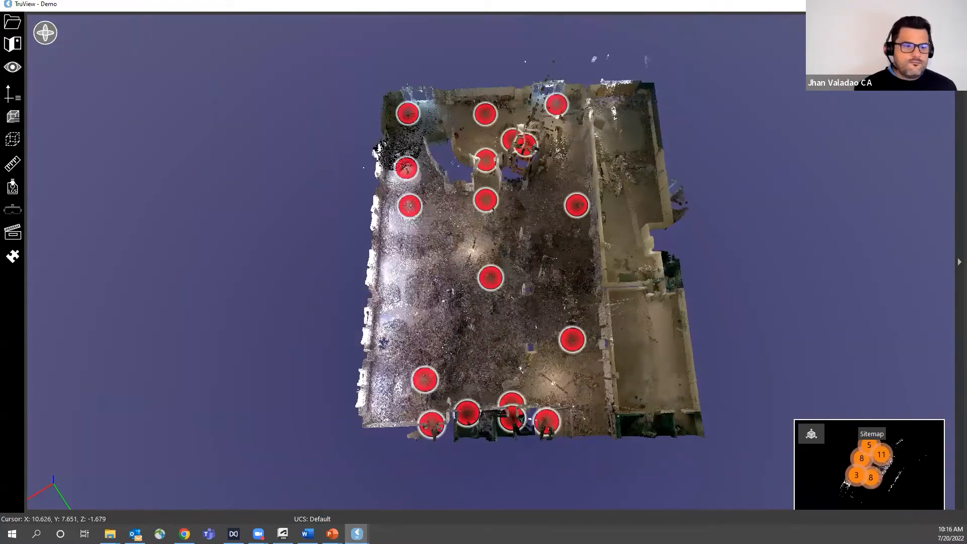
{"action": "left_click", "coordinate": [15, 252]}
{"action": "left_click", "coordinate": [47, 280]}
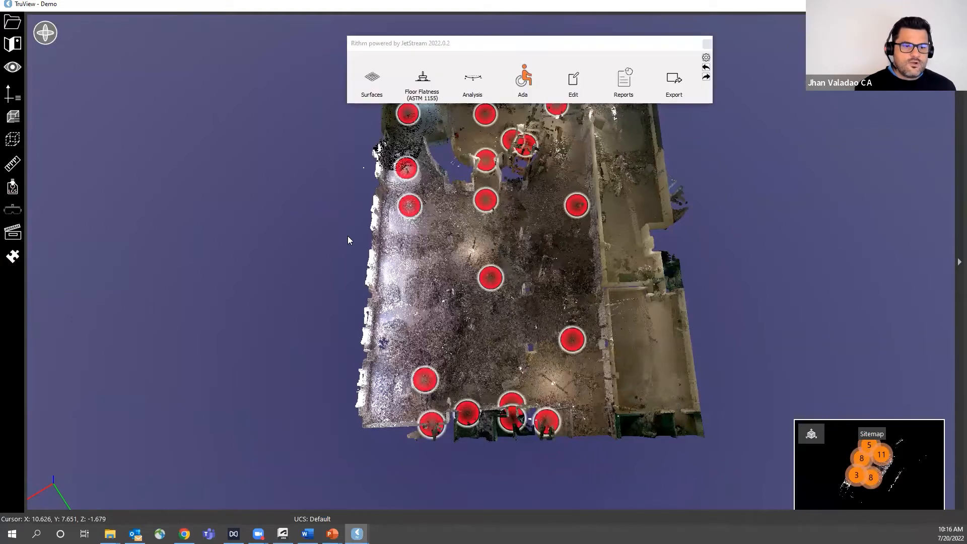
{"action": "left_click", "coordinate": [372, 80]}
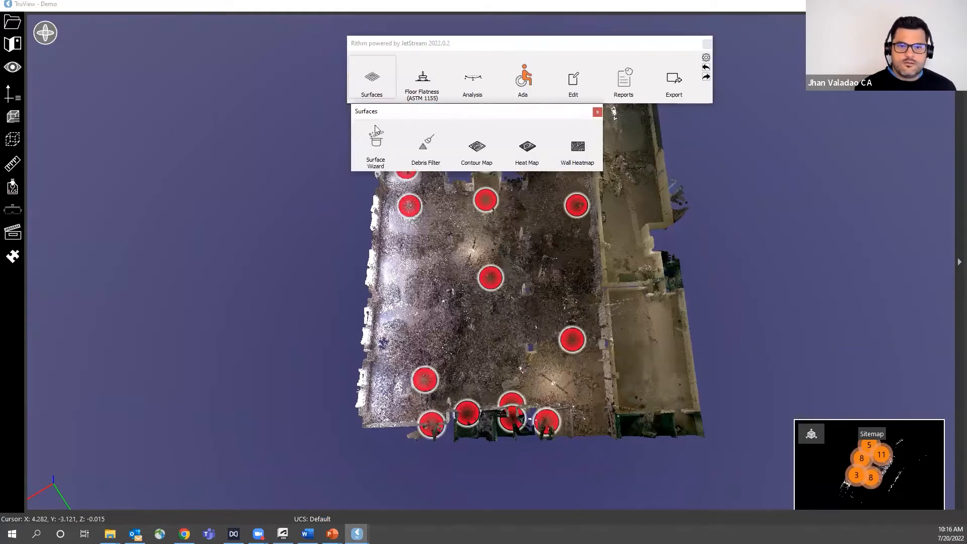
{"action": "left_click", "coordinate": [376, 156]}
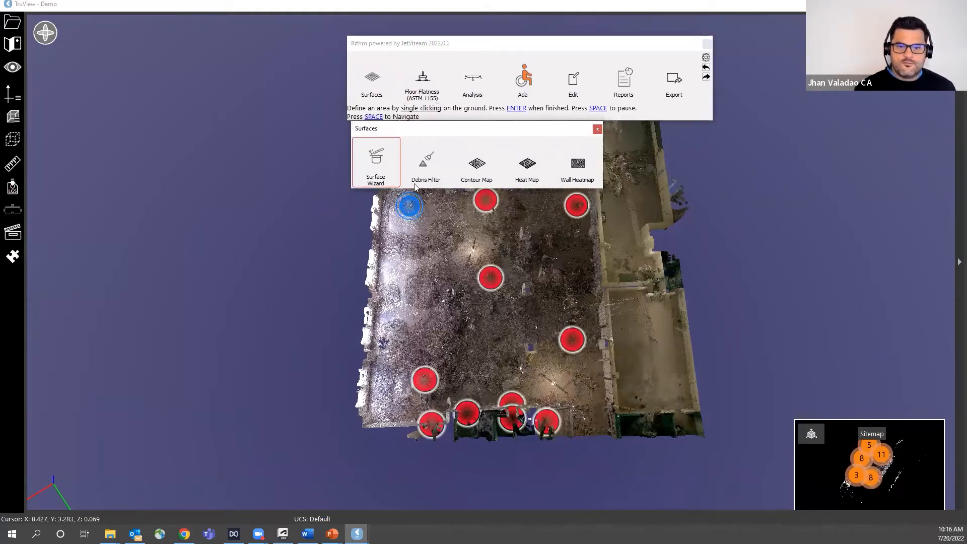
- Place the first two area points at the near corners of the main floor and move the Rithm toolbars clear of the model
{"action": "left_click", "coordinate": [371, 421]}
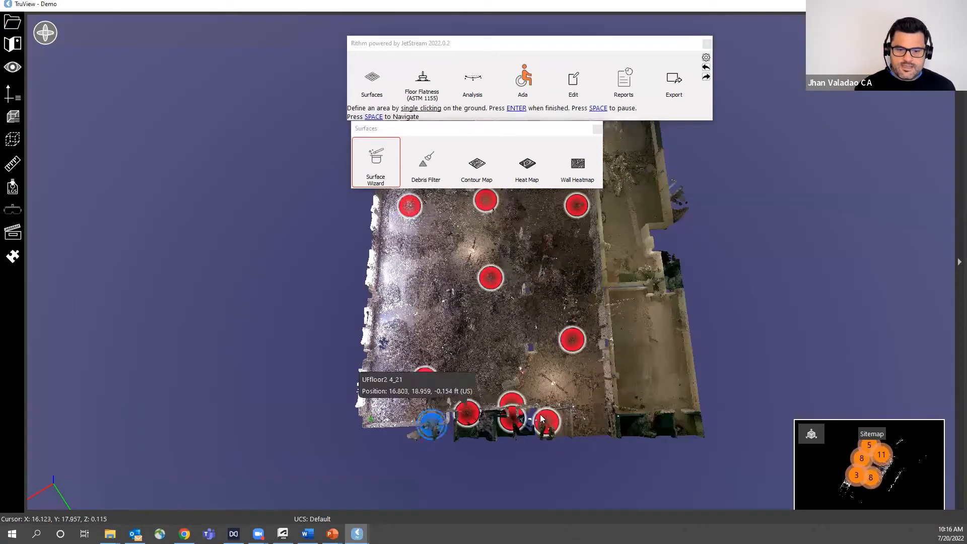
{"action": "left_click", "coordinate": [603, 401]}
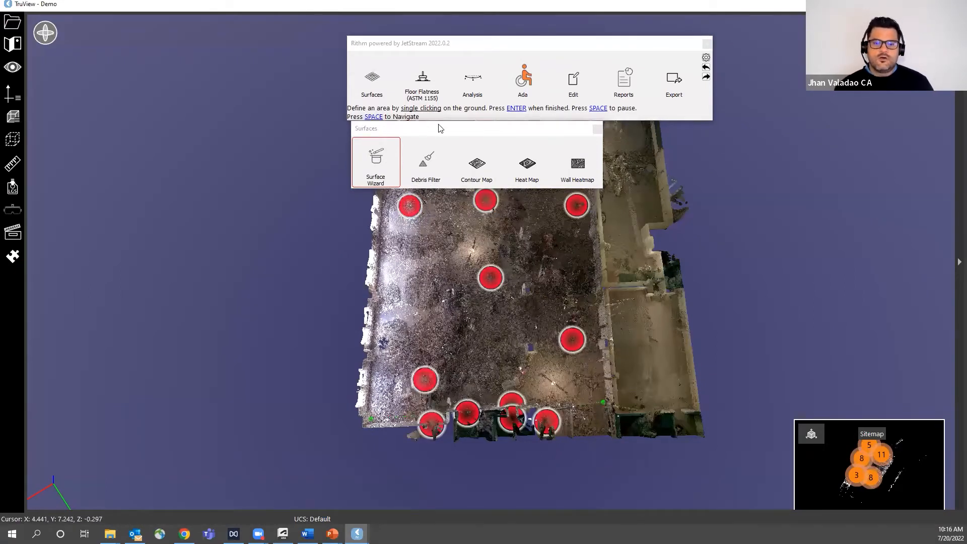
{"action": "left_click_drag", "start_coordinate": [440, 128], "coordinate": [148, 203]}
{"action": "left_click", "coordinate": [443, 43]}
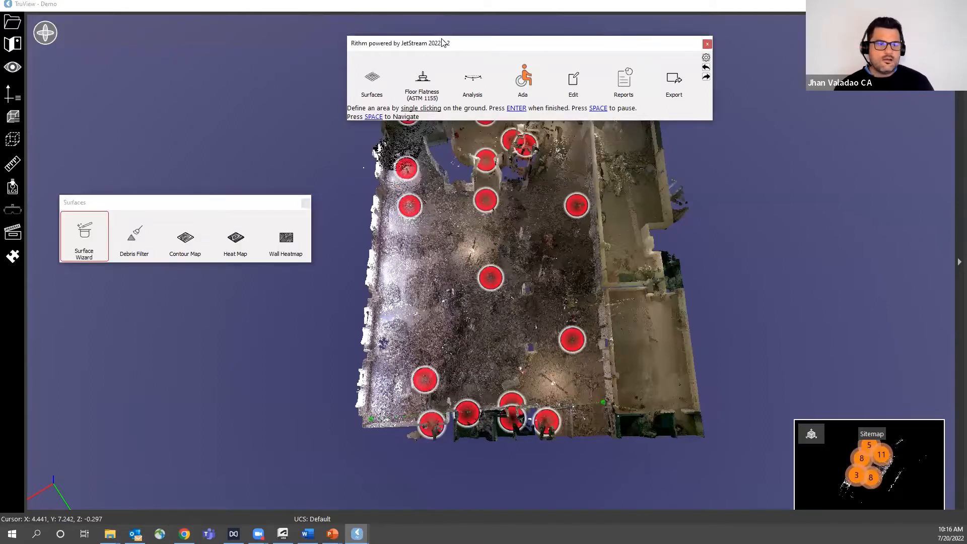
{"action": "left_click_drag", "start_coordinate": [128, 32], "coordinate": [124, 29]}
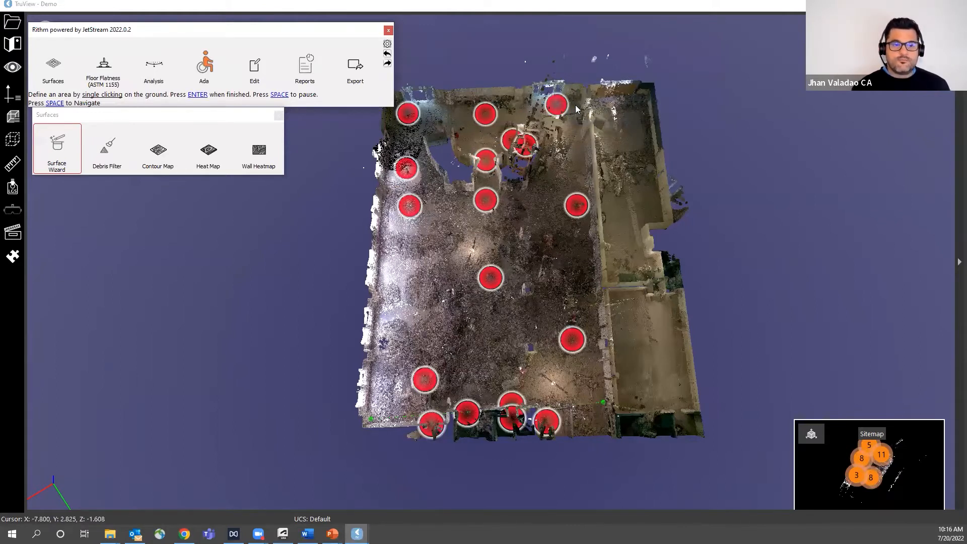
- Add area points along the main floor's dividing wall and in the far corner beside it
{"action": "key", "text": "space"}
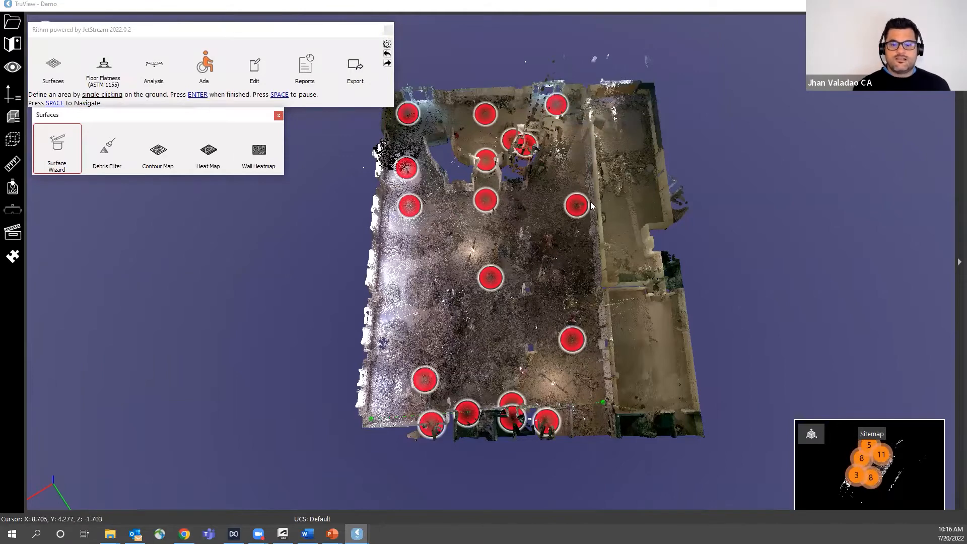
{"action": "key", "text": "space"}
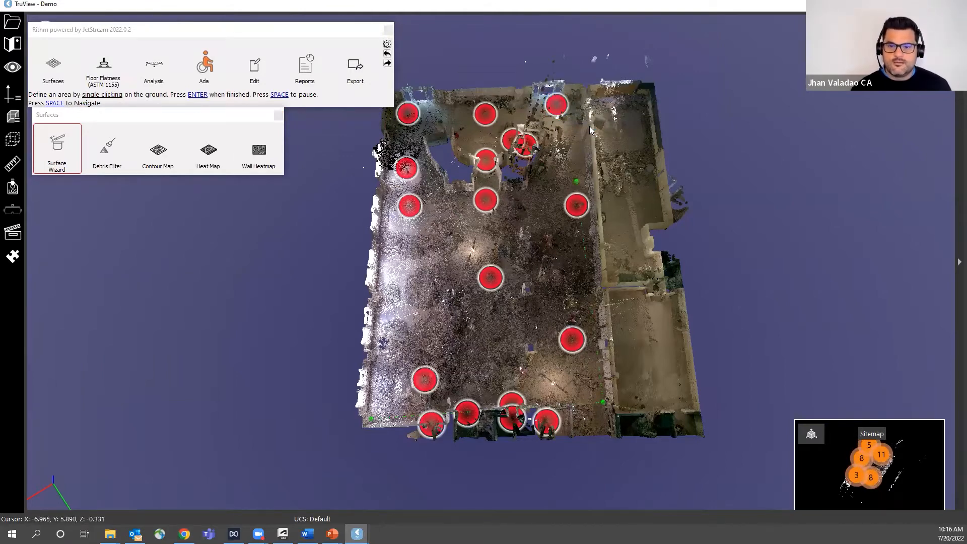
{"action": "scroll", "coordinate": [577, 111], "scroll_direction": "up", "scroll_amount": 8}
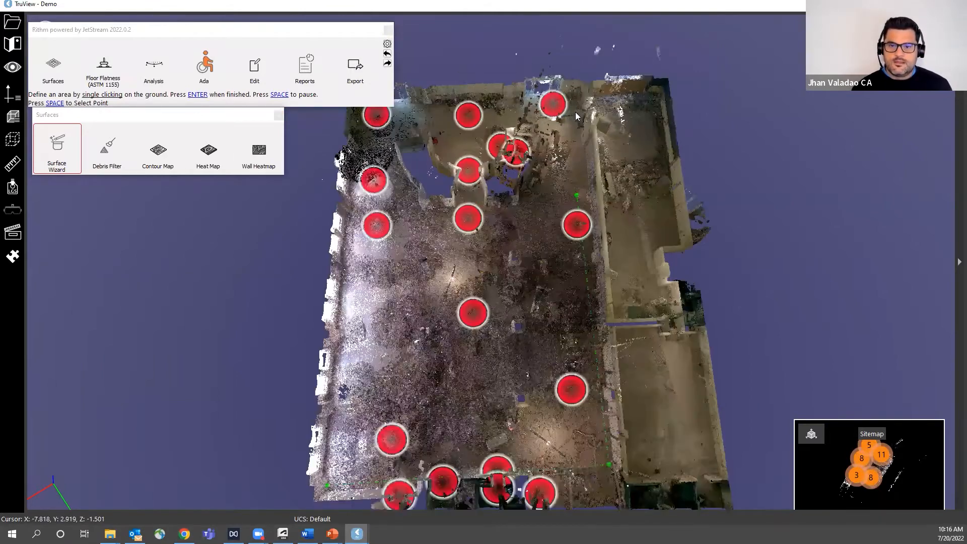
{"action": "scroll", "coordinate": [575, 107], "scroll_direction": "up", "scroll_amount": 3}
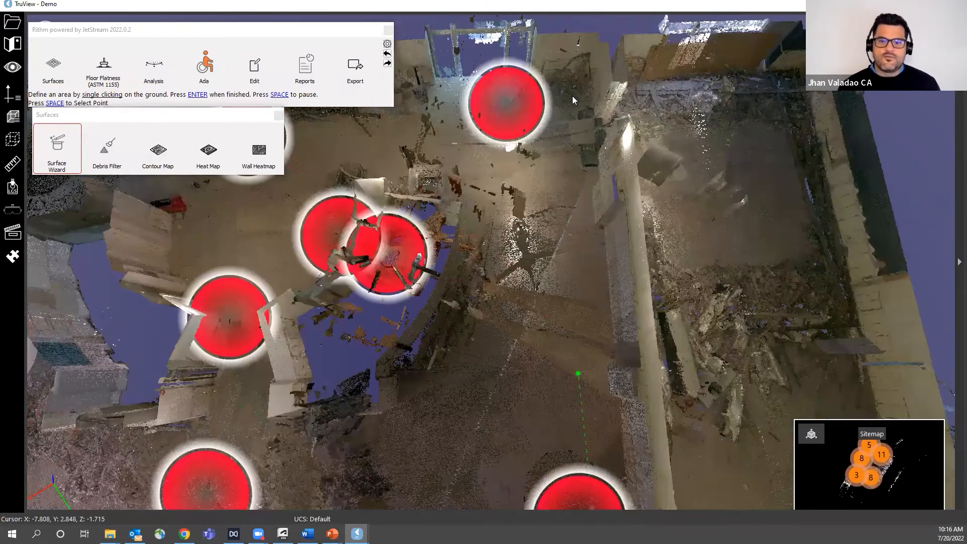
{"action": "left_click_drag", "start_coordinate": [515, 148], "coordinate": [226, 176]}
{"action": "key", "text": "space"}
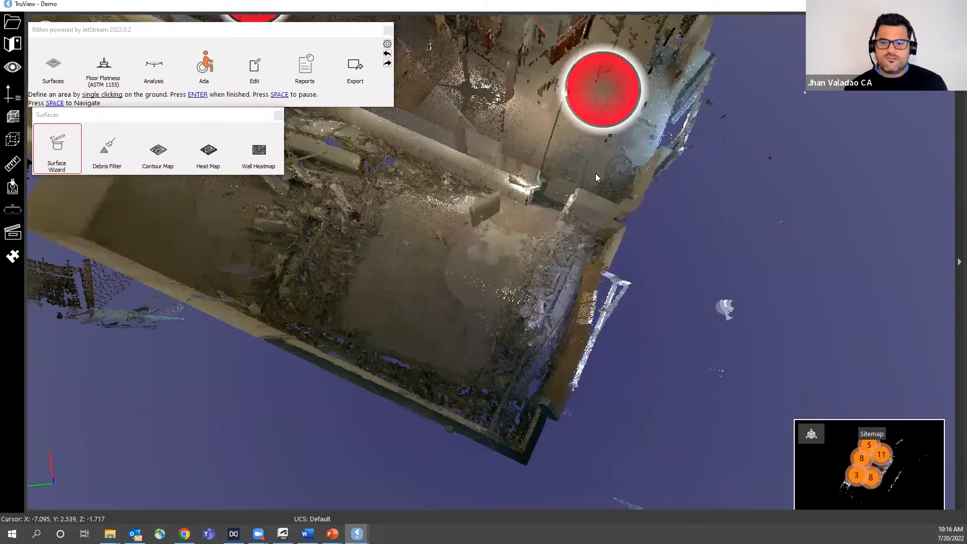
- Add the area point in the main floor's opposite far corner and finish defining the surface area
{"action": "key", "text": "space"}
{"action": "left_click_drag", "start_coordinate": [630, 156], "coordinate": [503, 306]}
{"action": "key", "text": "space"}
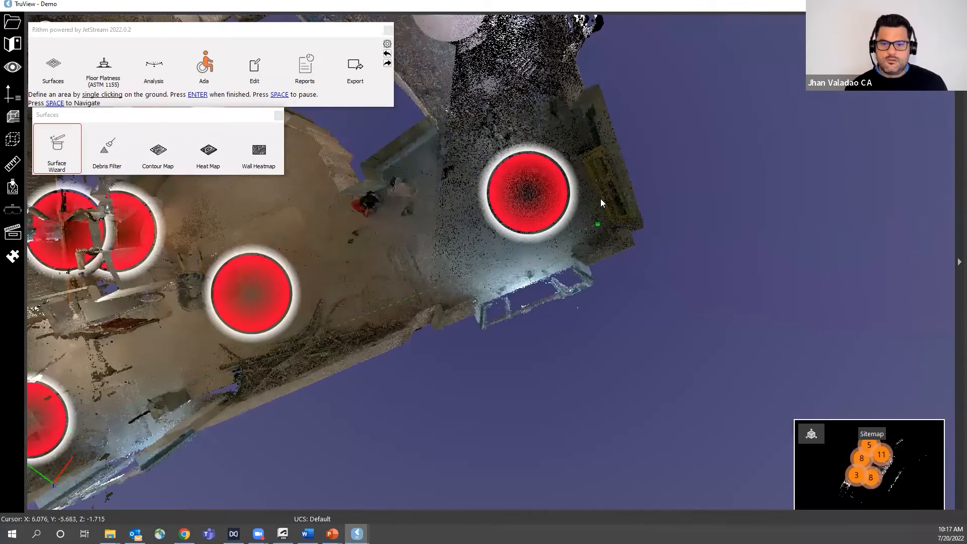
{"action": "key", "text": "space"}
{"action": "left_click_drag", "start_coordinate": [601, 198], "coordinate": [653, 226]}
{"action": "scroll", "coordinate": [652, 226], "scroll_direction": "down", "scroll_amount": 5}
{"action": "scroll", "coordinate": [727, 103], "scroll_direction": "up", "scroll_amount": 3}
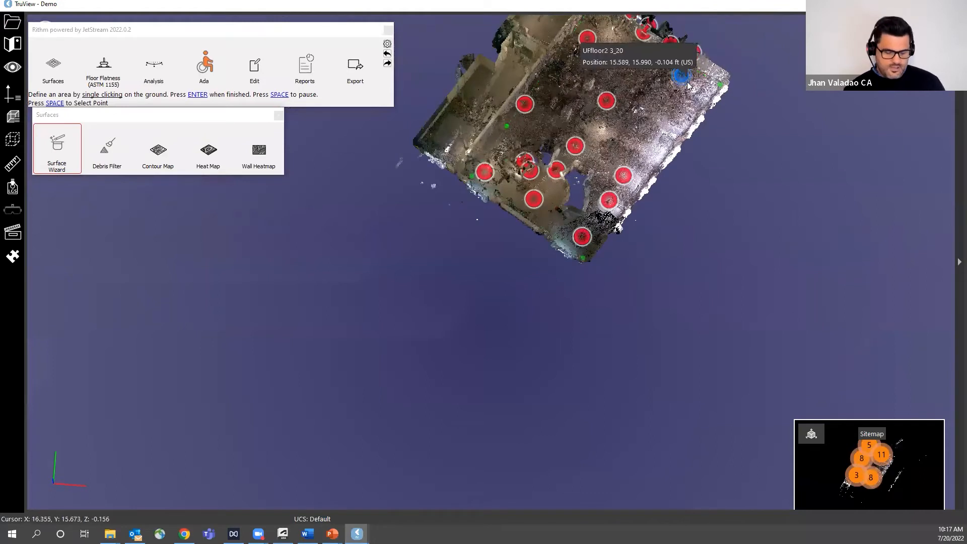
{"action": "key", "text": "space"}
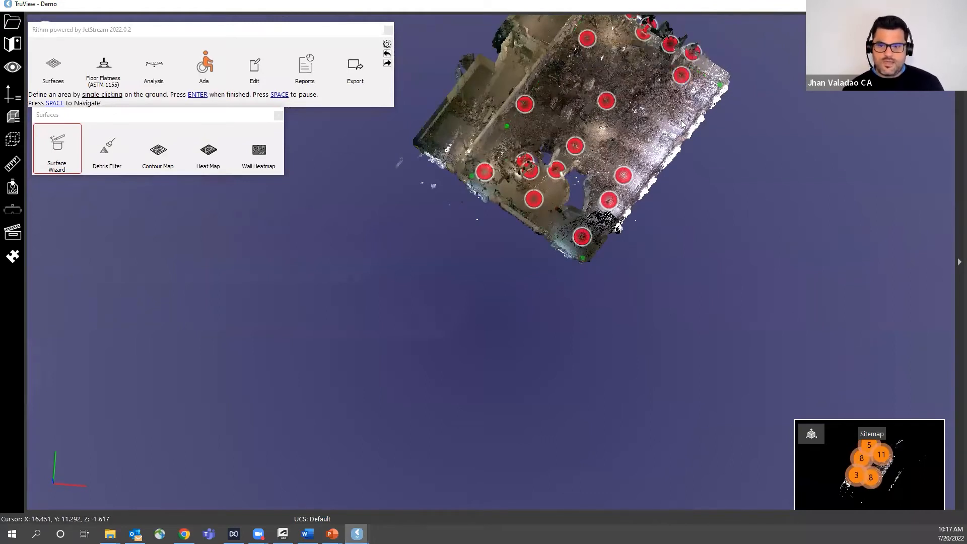
{"action": "key", "text": "Return"}
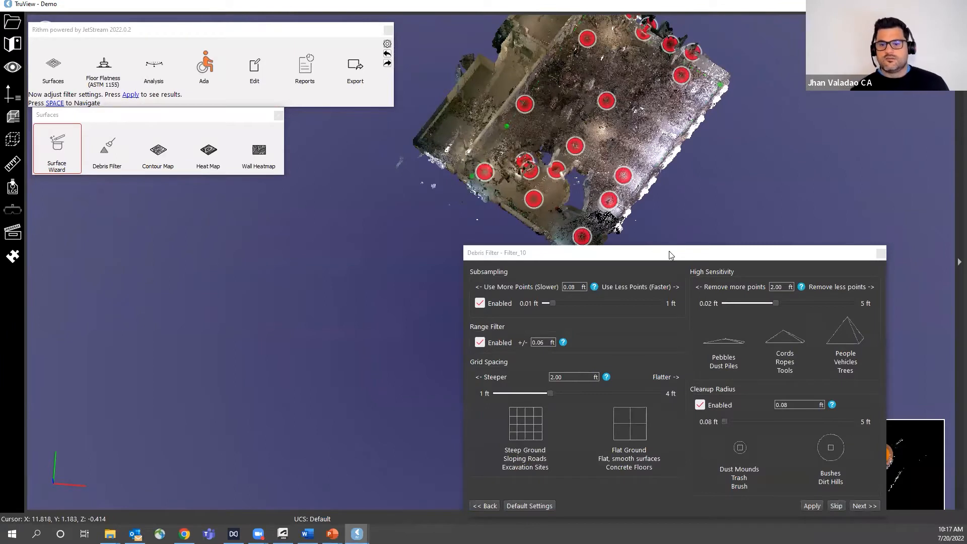
- Set the debris filter's High Sensitivity to 1.13 ft and continue the wizard with the filtered floor points
{"action": "left_click_drag", "start_coordinate": [670, 252], "coordinate": [252, 228]}
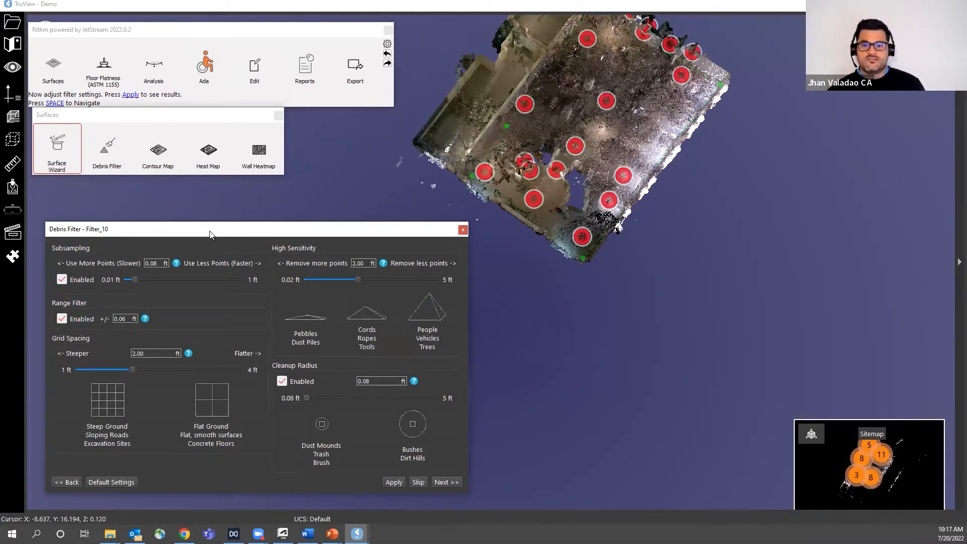
{"action": "left_click_drag", "start_coordinate": [210, 235], "coordinate": [501, 215]}
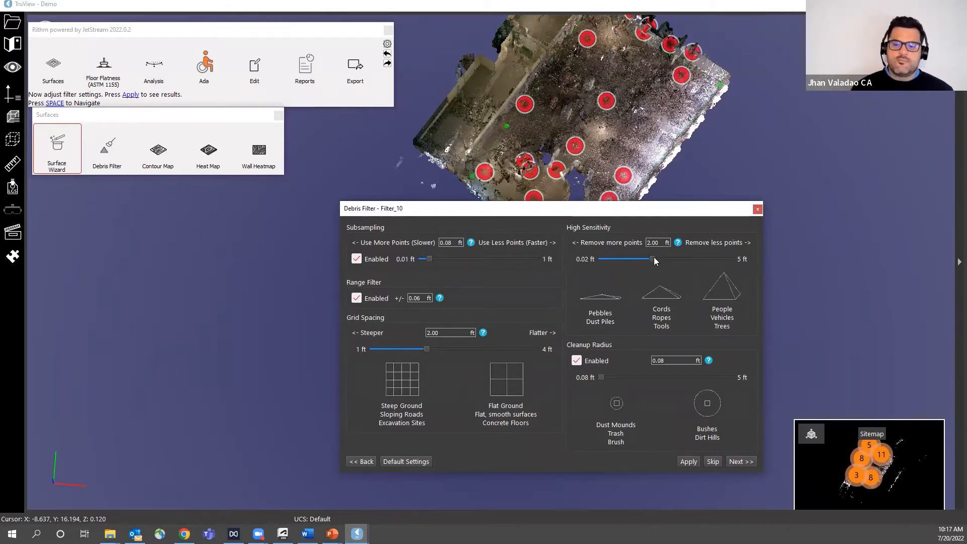
{"action": "left_click_drag", "start_coordinate": [632, 259], "coordinate": [630, 259]}
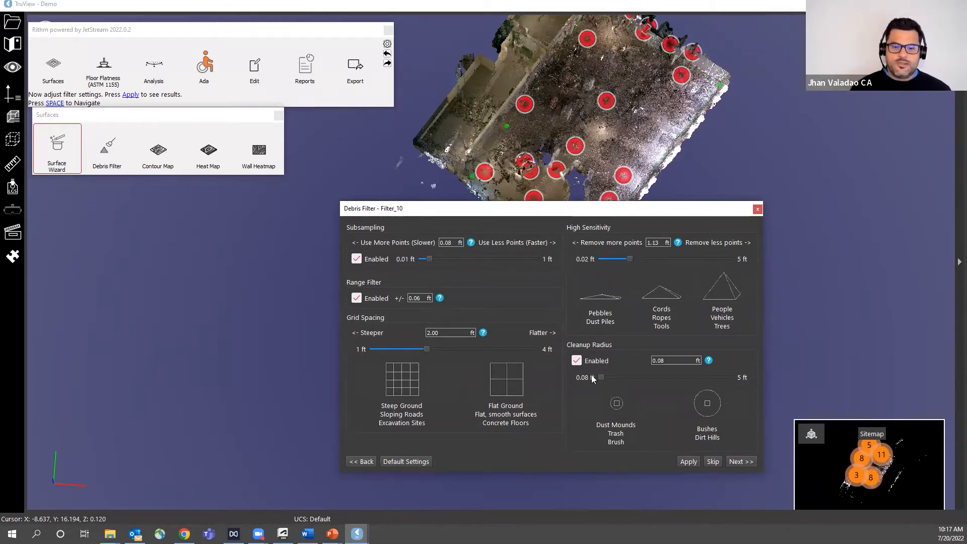
{"action": "left_click", "coordinate": [739, 462]}
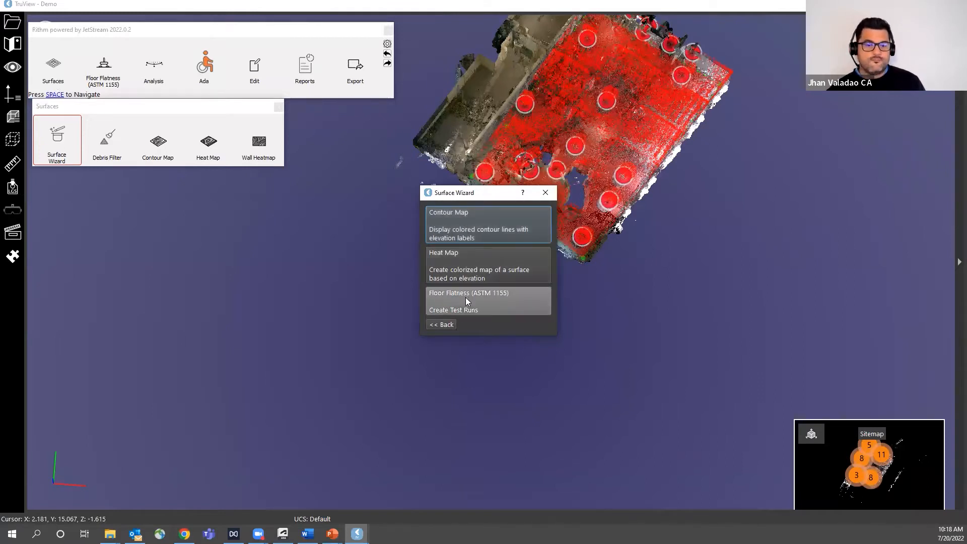
- Apply a heat map to the floor with High/Low coloring at 0.03 ft intervals and move its settings clear of the model
{"action": "left_click", "coordinate": [466, 265]}
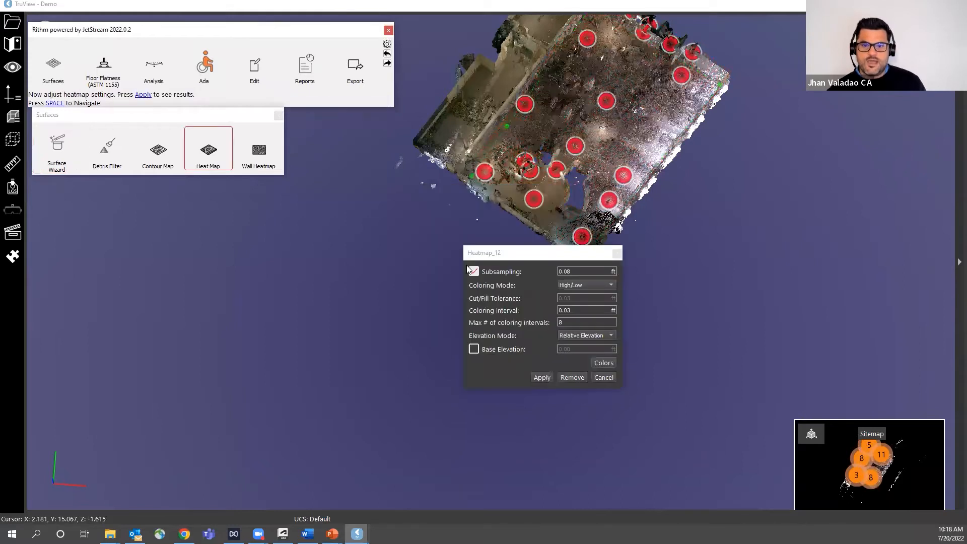
{"action": "left_click", "coordinate": [548, 378]}
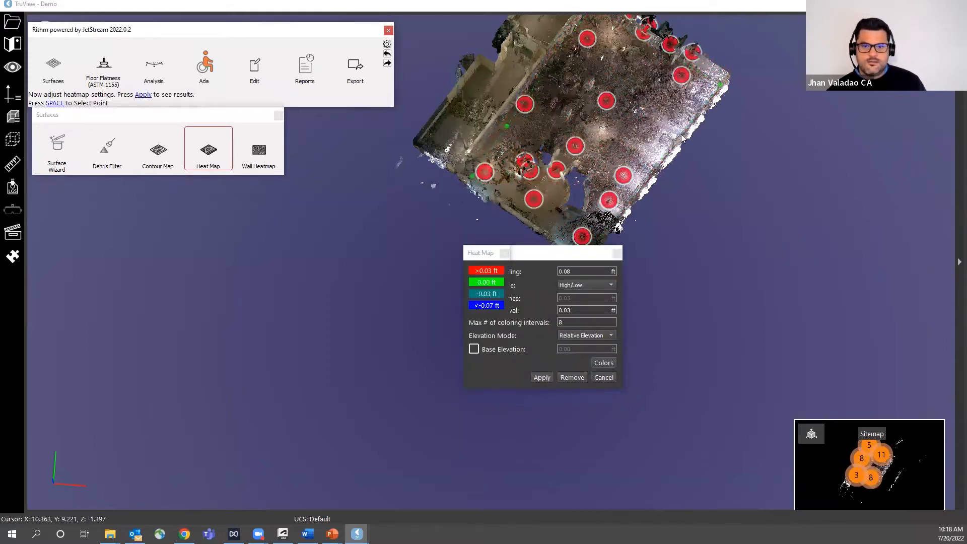
{"action": "left_click_drag", "start_coordinate": [580, 255], "coordinate": [820, 248]}
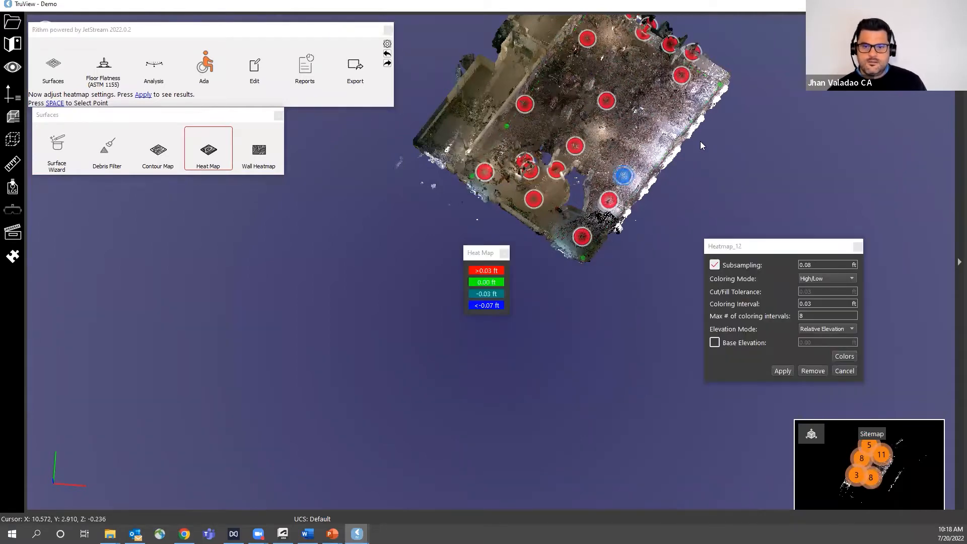
{"action": "middle_click_drag", "start_coordinate": [665, 176], "coordinate": [549, 262]}
{"action": "scroll", "coordinate": [489, 215], "scroll_direction": "up", "scroll_amount": 2}
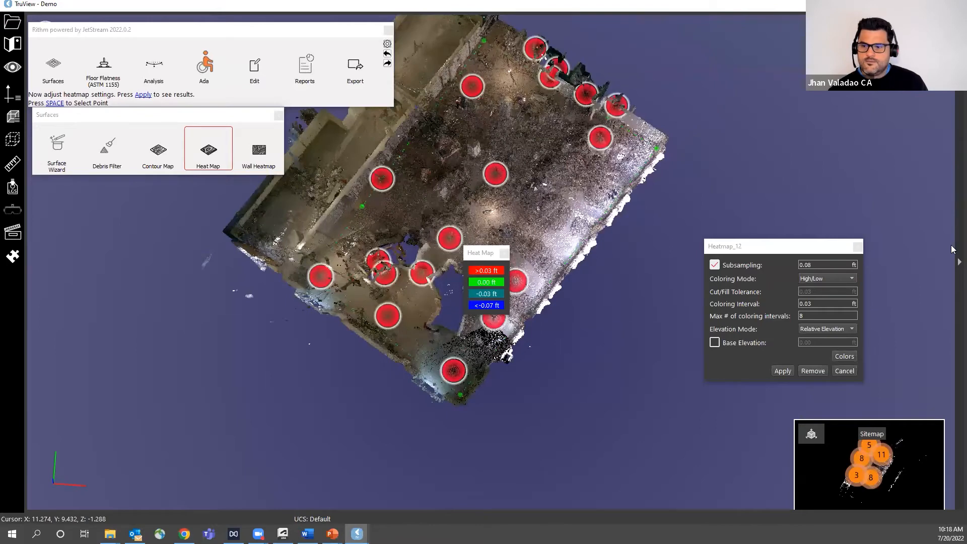
- Hide the Demo point cloud to isolate the floor heat map and examine its colored points inside the area outline
{"action": "left_click", "coordinate": [957, 262]}
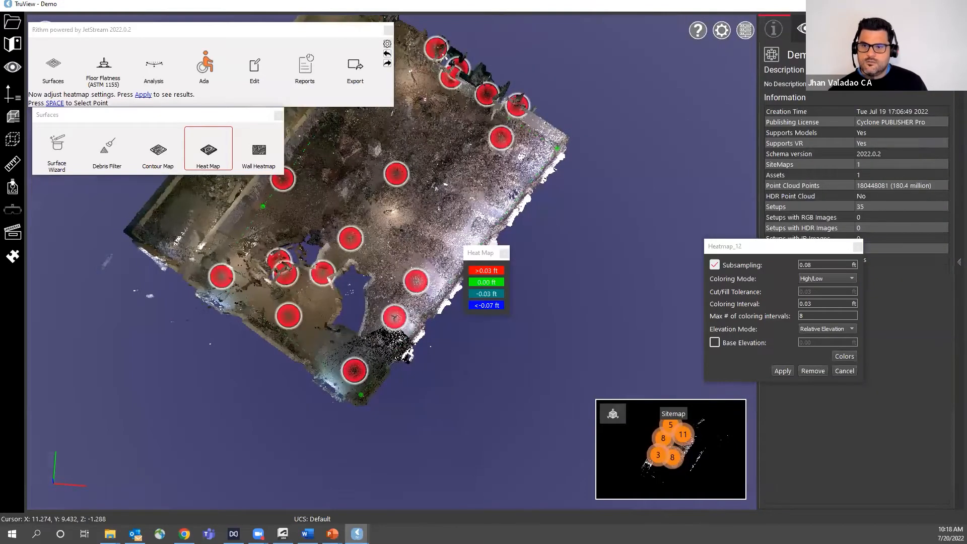
{"action": "left_click", "coordinate": [802, 28]}
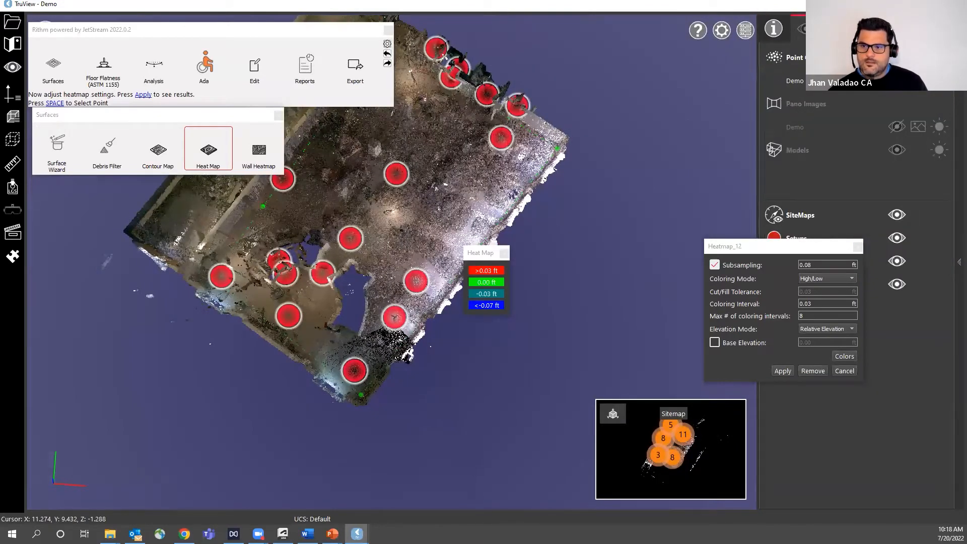
{"action": "left_click", "coordinate": [896, 81]}
{"action": "scroll", "coordinate": [342, 152], "scroll_direction": "up", "scroll_amount": 3}
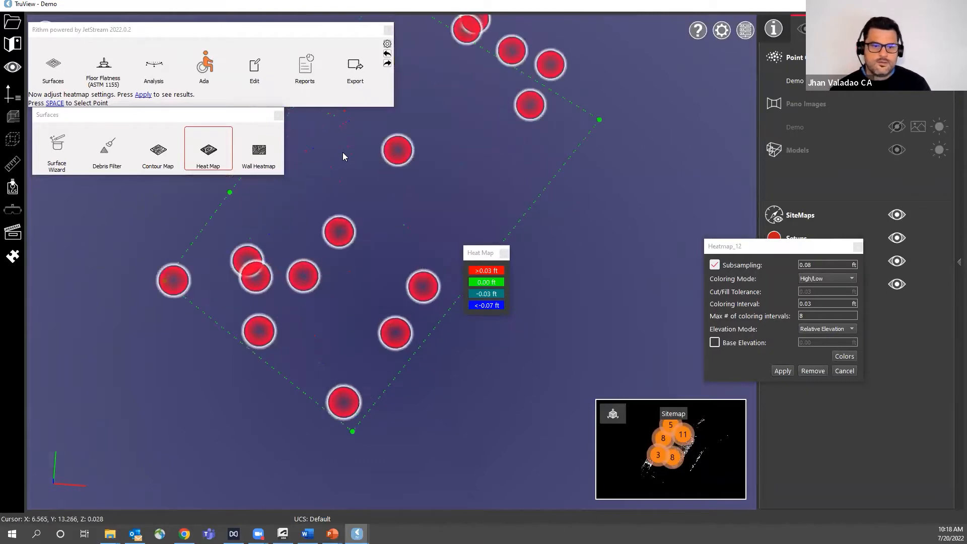
{"action": "middle_click_drag", "start_coordinate": [501, 224], "coordinate": [616, 256]}
{"action": "scroll", "coordinate": [435, 147], "scroll_direction": "up", "scroll_amount": 3}
{"action": "scroll", "coordinate": [432, 158], "scroll_direction": "down", "scroll_amount": 1}
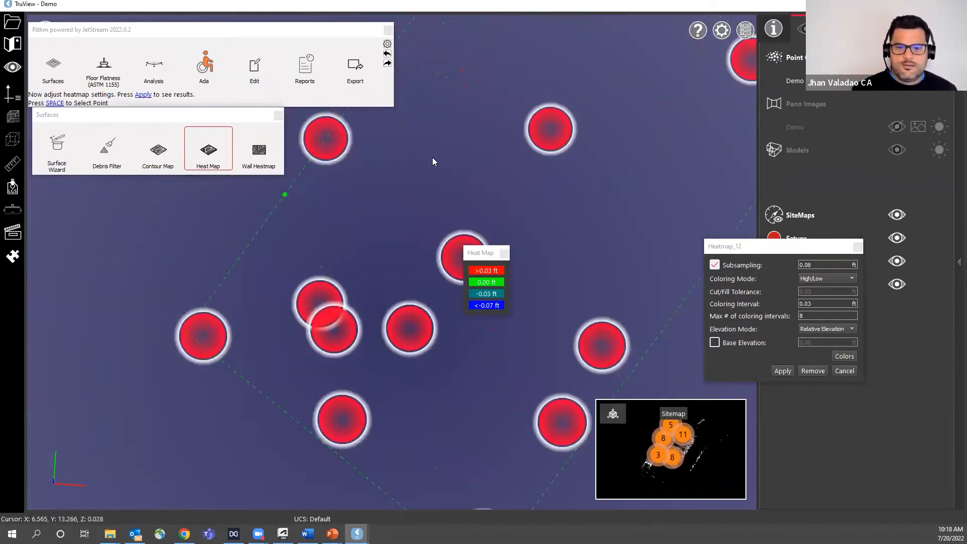
{"action": "scroll", "coordinate": [423, 161], "scroll_direction": "down", "scroll_amount": 1}
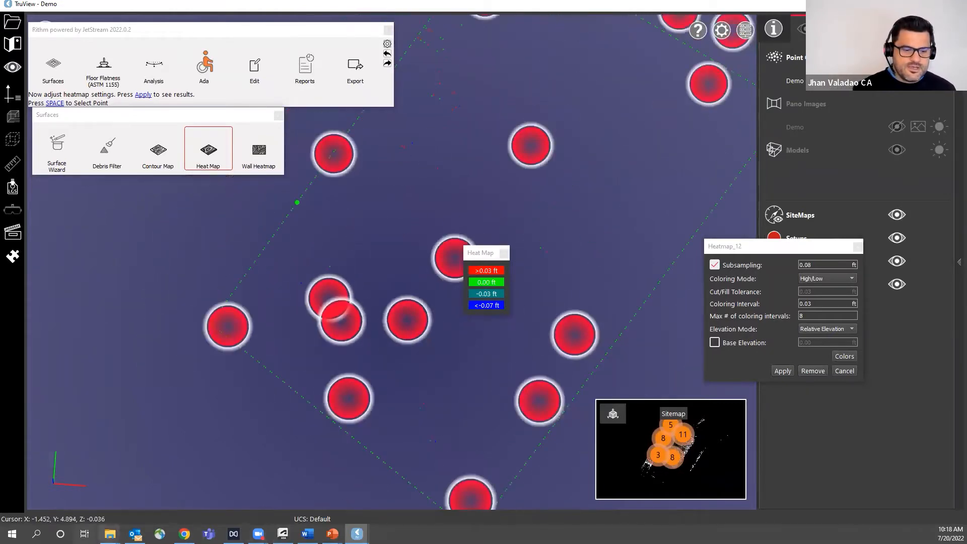
{"action": "left_click_drag", "start_coordinate": [455, 160], "coordinate": [431, 112]}
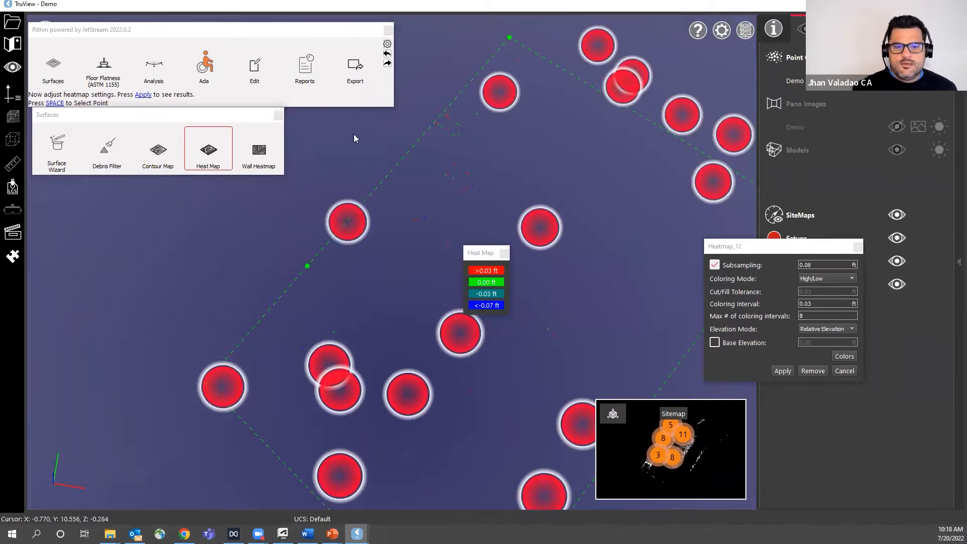
- Close the Surfaces and Rithm toolbars in the Demo project and switch to the Palma Ground project window
{"action": "left_click", "coordinate": [278, 115]}
{"action": "left_click", "coordinate": [388, 30]}
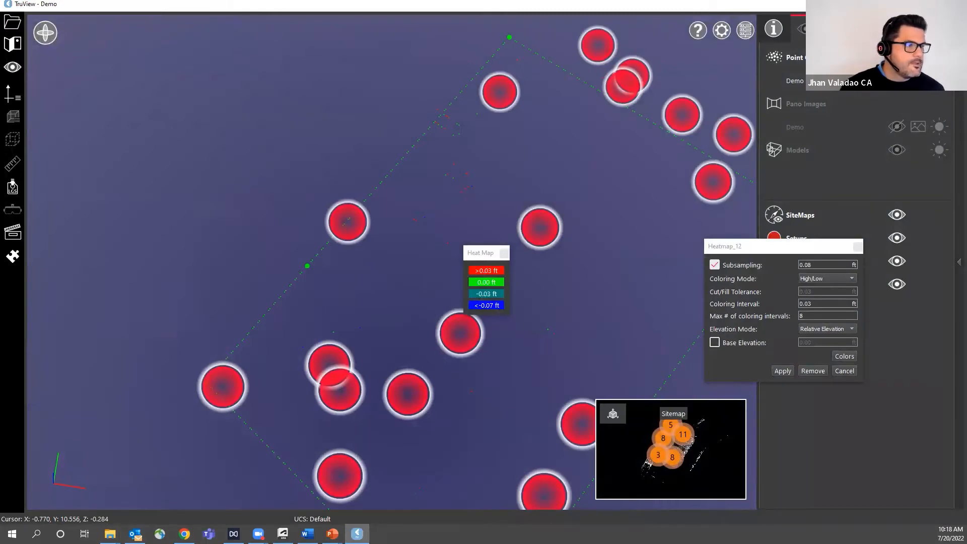
{"action": "key", "text": "alt+Tab"}
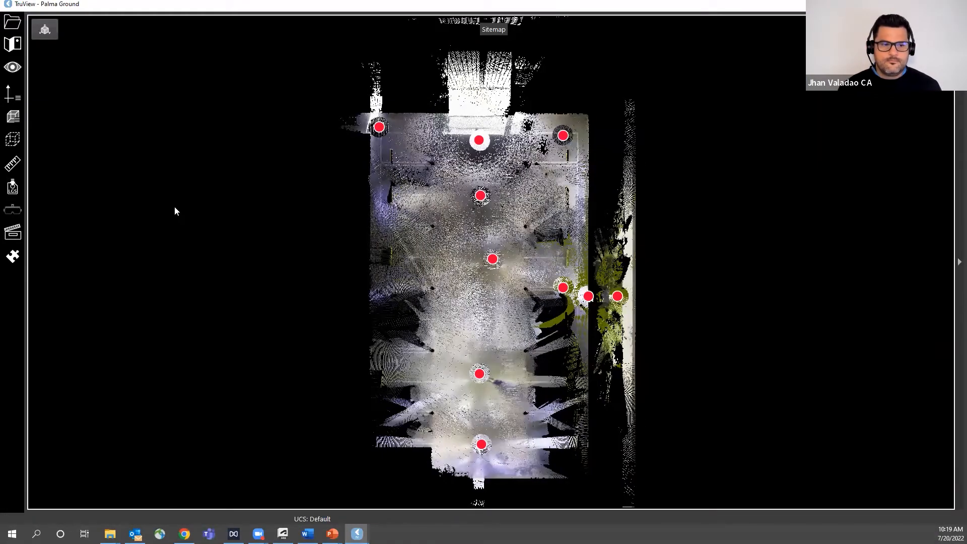
- Show the Palma Ground point cloud in 3D at an oblique angle and hide its setup markers
{"action": "left_click", "coordinate": [45, 29]}
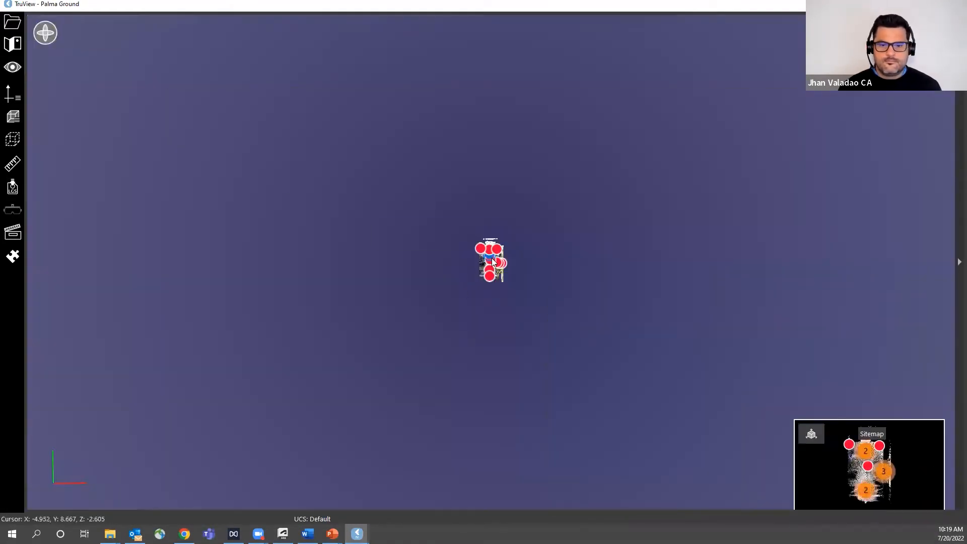
{"action": "scroll", "coordinate": [492, 259], "scroll_direction": "up", "scroll_amount": 10}
{"action": "left_click_drag", "start_coordinate": [565, 300], "coordinate": [491, 257]}
{"action": "scroll", "coordinate": [471, 297], "scroll_direction": "up", "scroll_amount": 3}
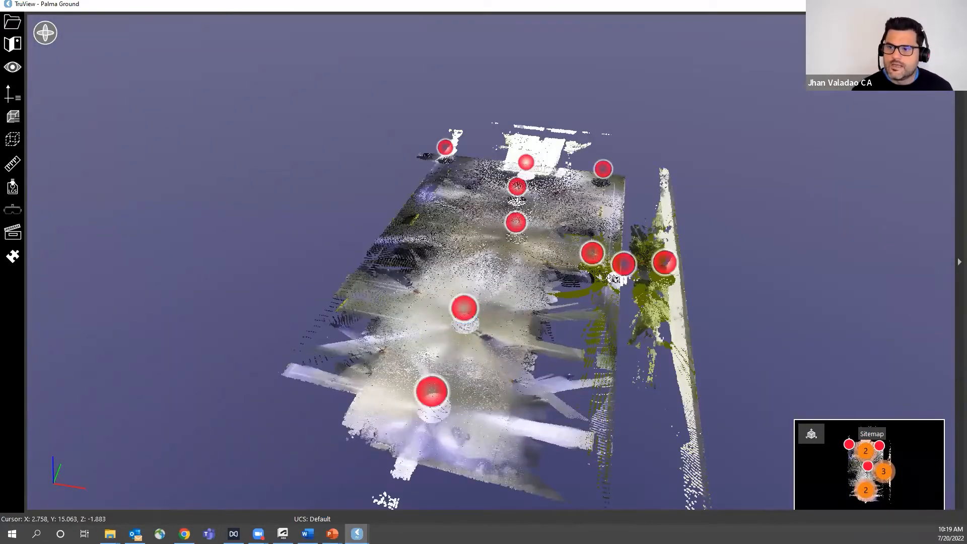
{"action": "left_click", "coordinate": [959, 262]}
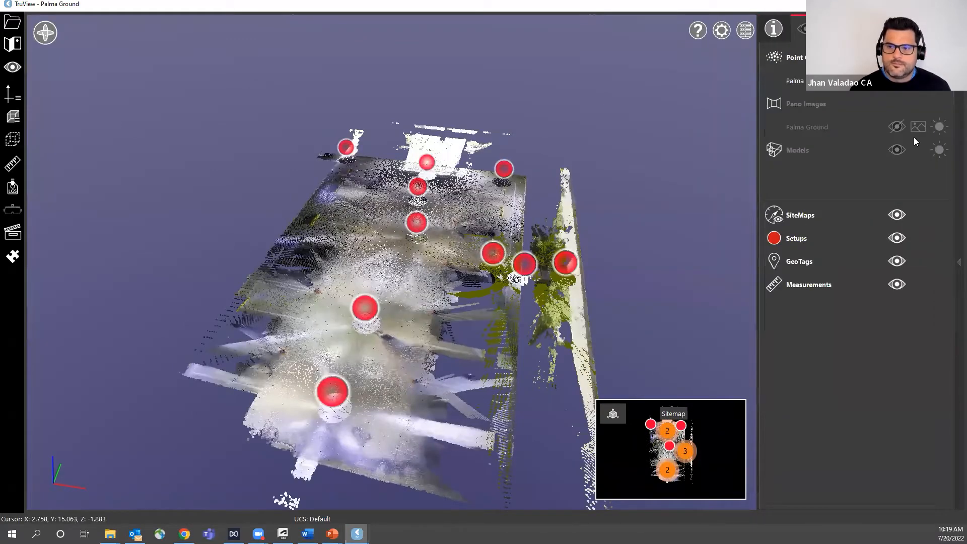
{"action": "left_click", "coordinate": [897, 238]}
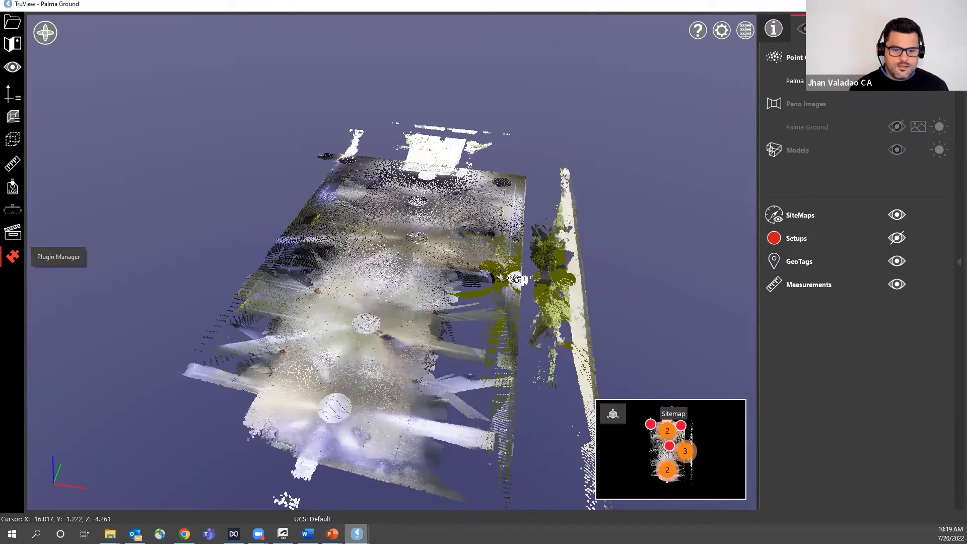
- Launch the Rithm powered by JetStream plugin for the Palma Ground project and close the plugin manager
{"action": "mouse_move", "coordinate": [357, 534]}
{"action": "left_click", "coordinate": [302, 492]}
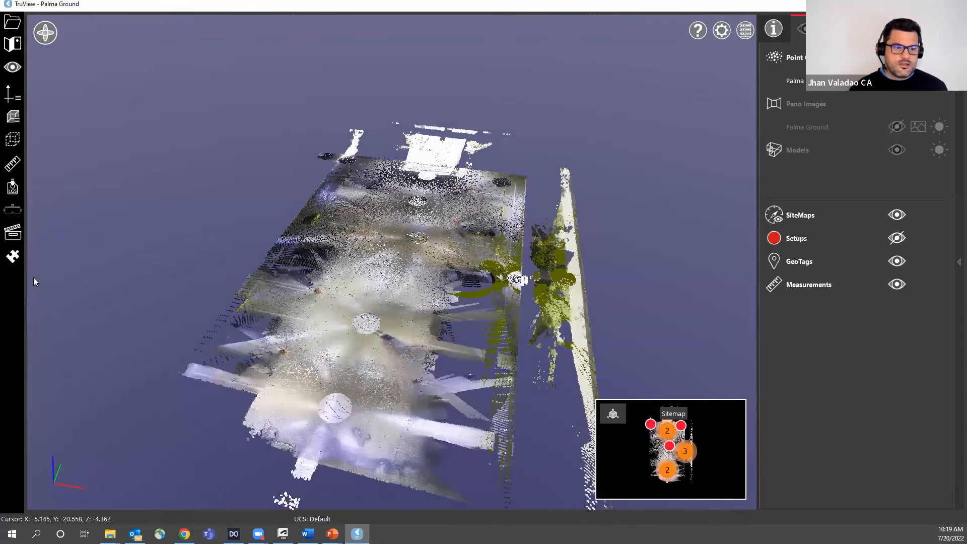
{"action": "left_click", "coordinate": [7, 261]}
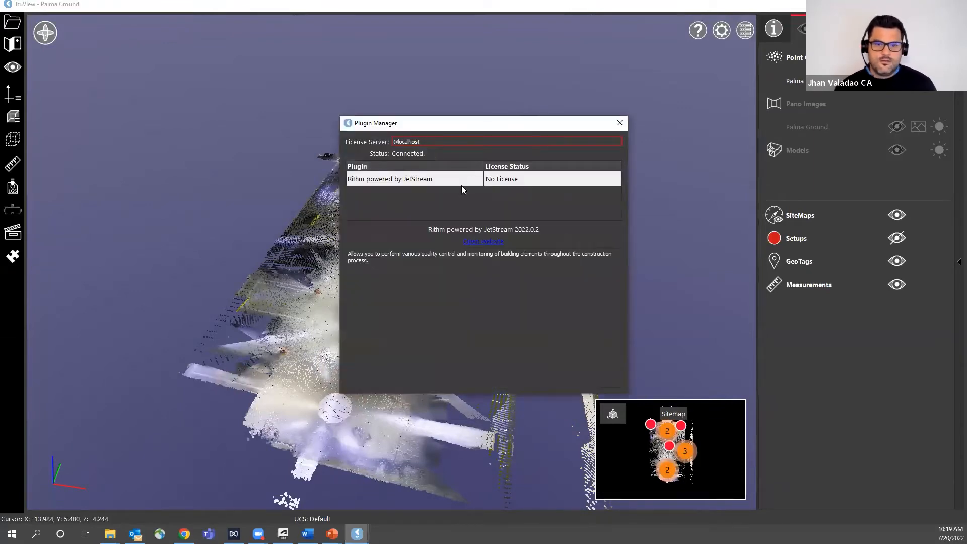
{"action": "left_click", "coordinate": [418, 179]}
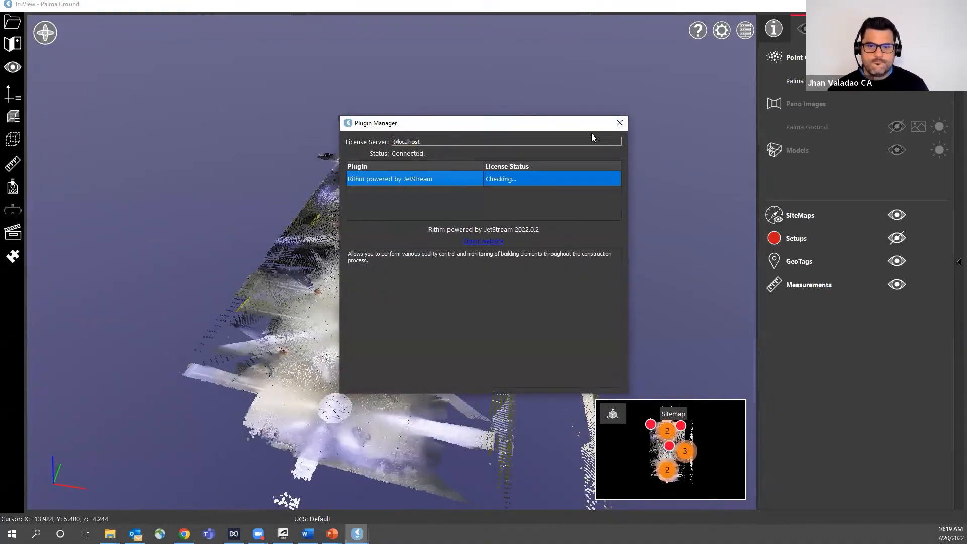
{"action": "left_click", "coordinate": [619, 125]}
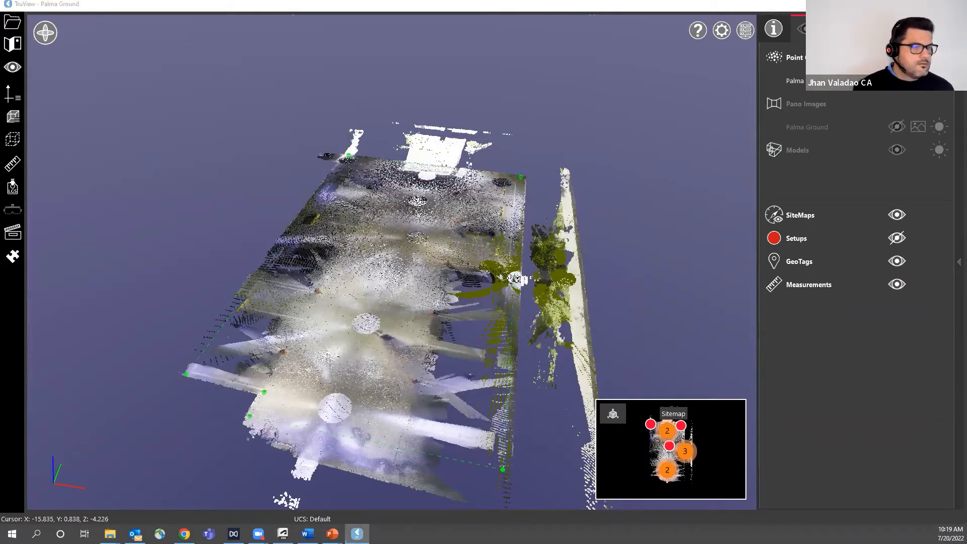
- Review Palma Ground's Rithm layers, including Filter_4, and close the layer list
{"action": "left_click", "coordinate": [623, 59]}
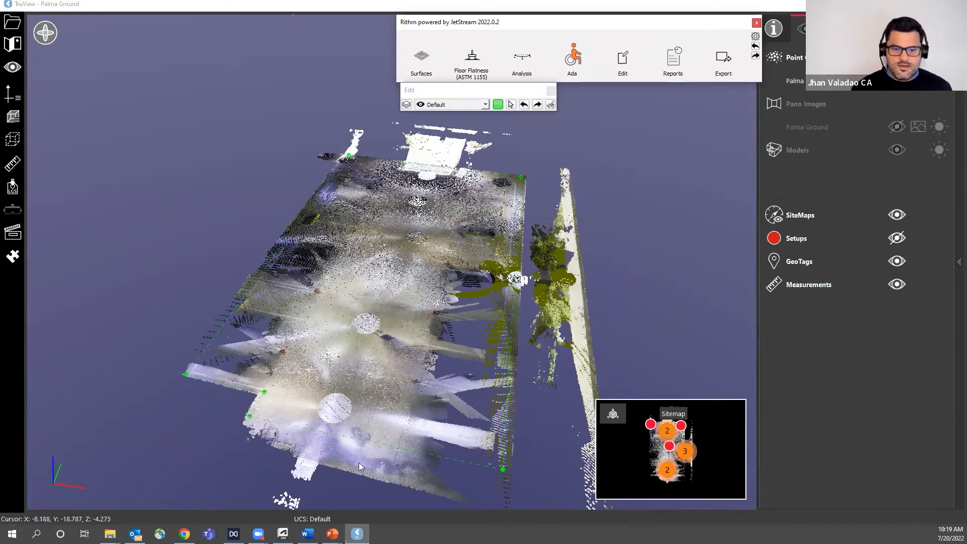
{"action": "left_click", "coordinate": [406, 104]}
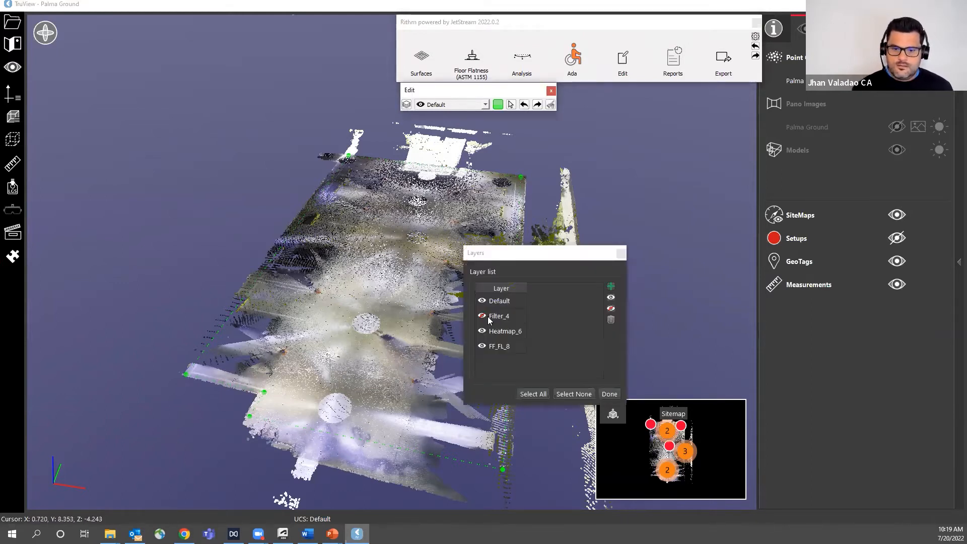
{"action": "left_click", "coordinate": [496, 316]}
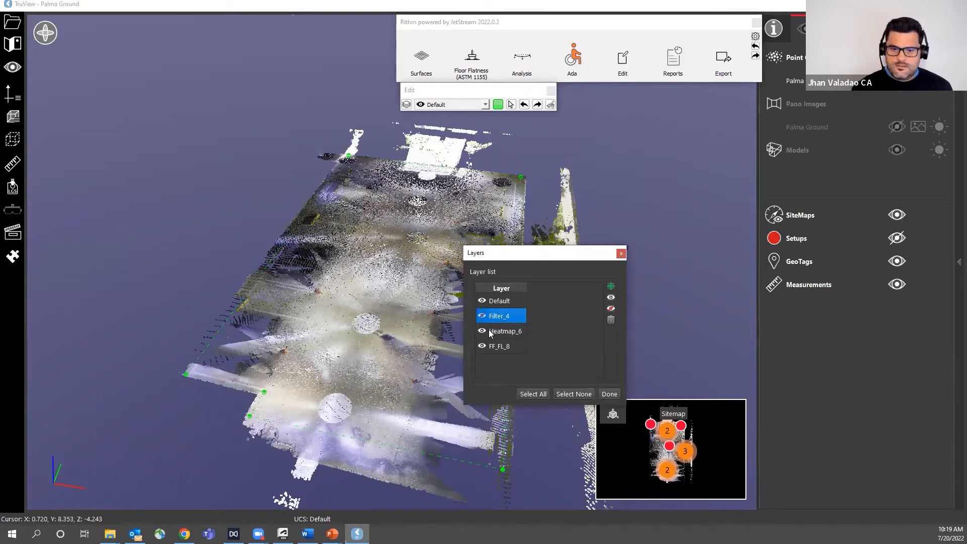
{"action": "left_click", "coordinate": [621, 254]}
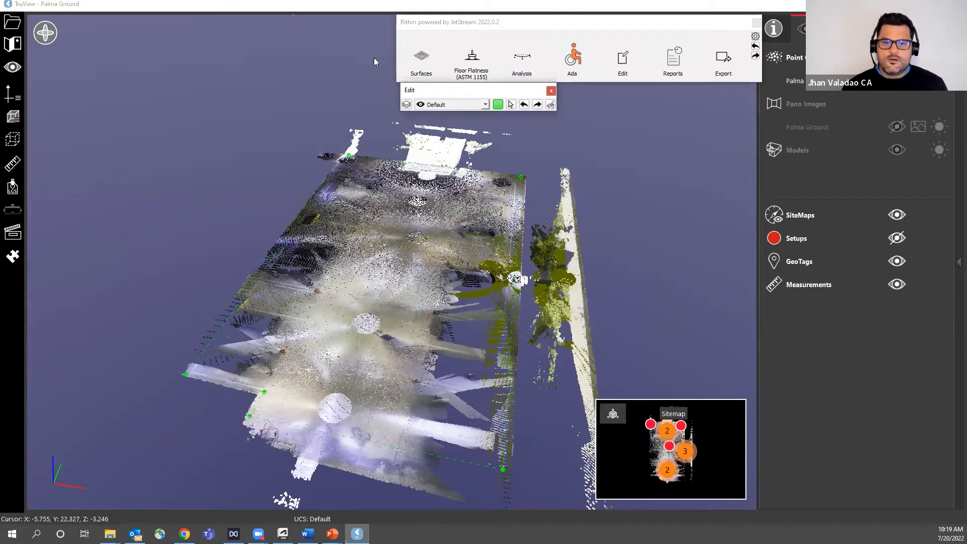
- Start a heat map on the Palma Ground floor and define its area with four corner points
{"action": "left_click", "coordinate": [416, 64]}
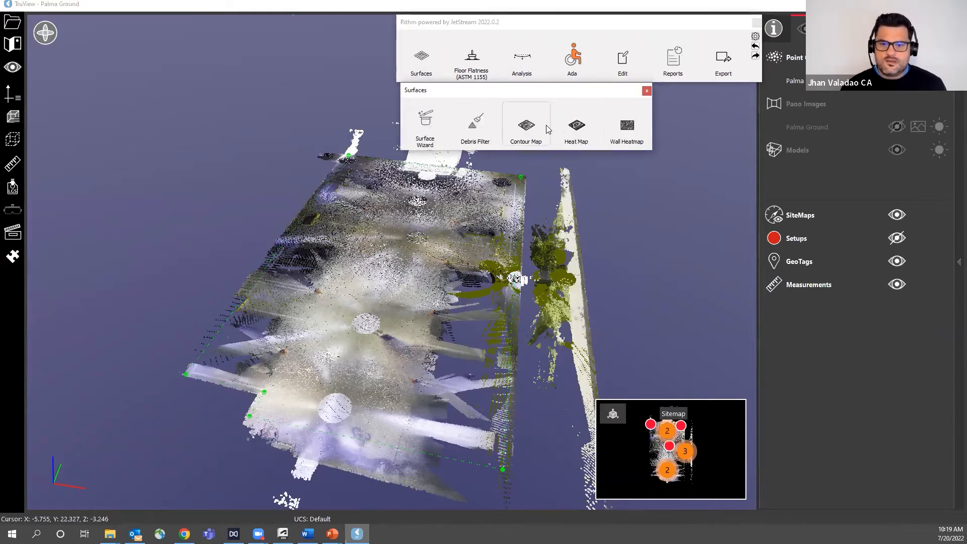
{"action": "left_click", "coordinate": [576, 127]}
{"action": "left_click", "coordinate": [349, 163]}
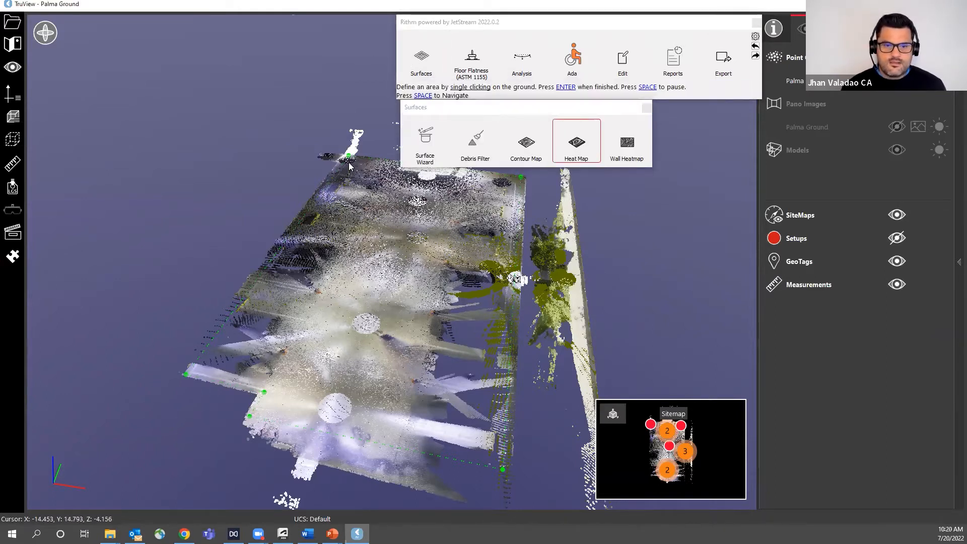
{"action": "left_click", "coordinate": [212, 370]}
{"action": "left_click", "coordinate": [468, 437]}
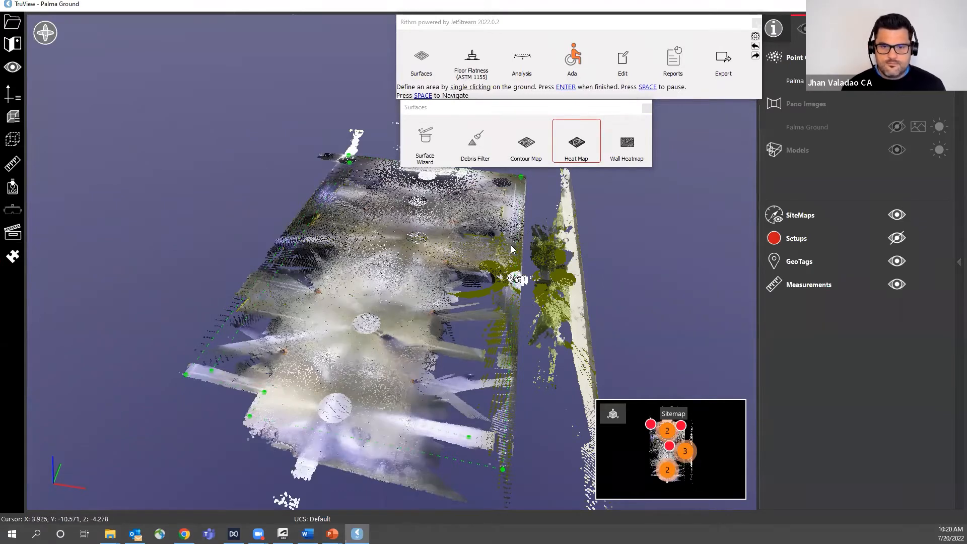
{"action": "left_click", "coordinate": [502, 193]}
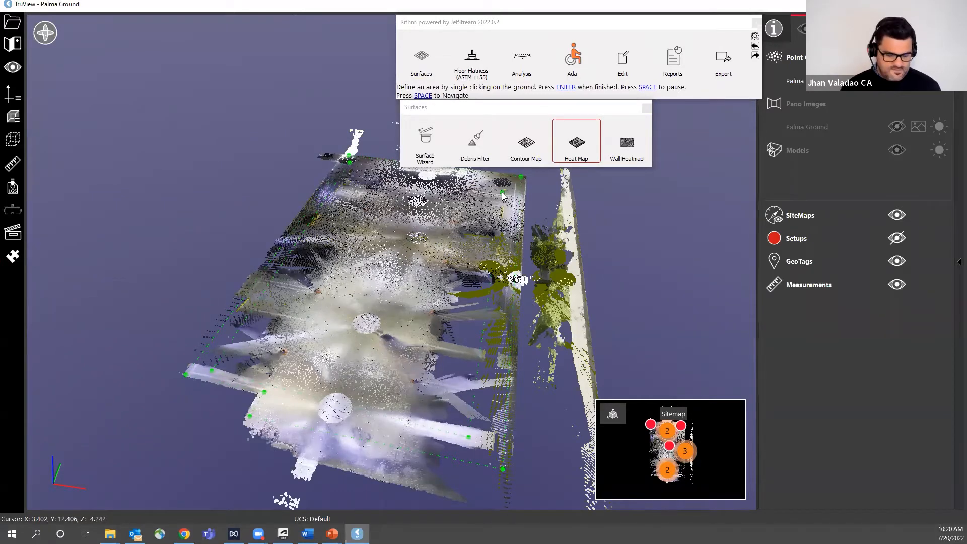
{"action": "key", "text": "Return"}
- Apply the heat map with High/Low coloring at 0.03 ft intervals, move its settings and legend aside, and examine the floor
{"action": "left_click", "coordinate": [545, 379]}
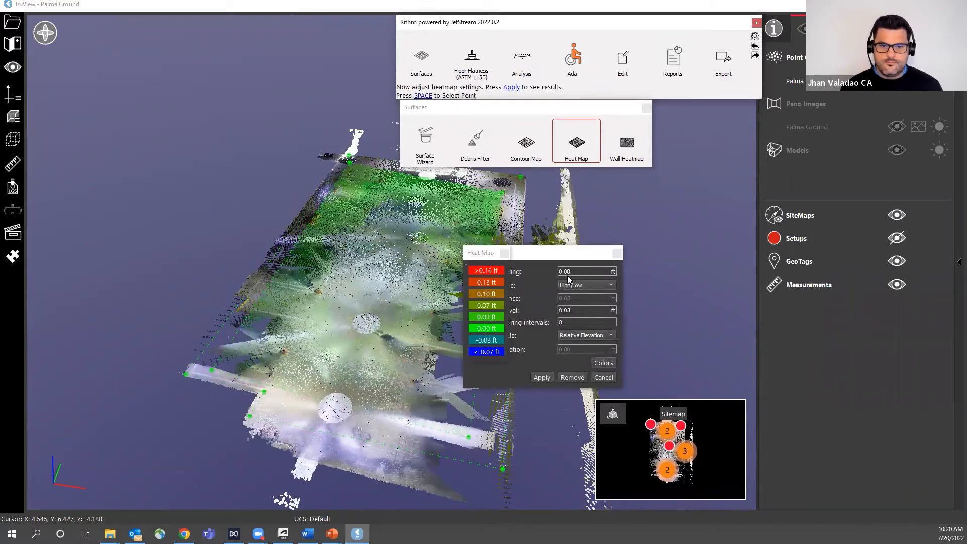
{"action": "left_click_drag", "start_coordinate": [570, 259], "coordinate": [744, 217]}
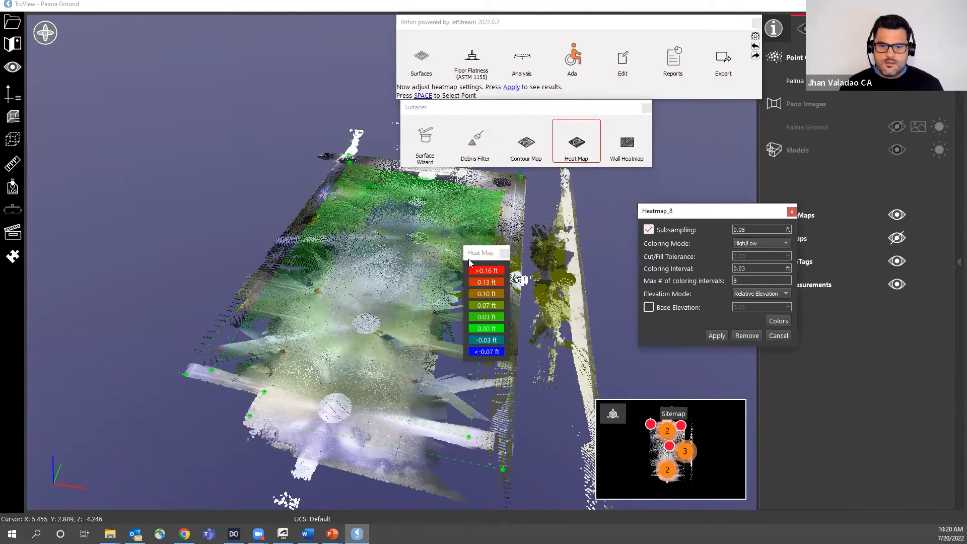
{"action": "left_click_drag", "start_coordinate": [485, 252], "coordinate": [581, 202]}
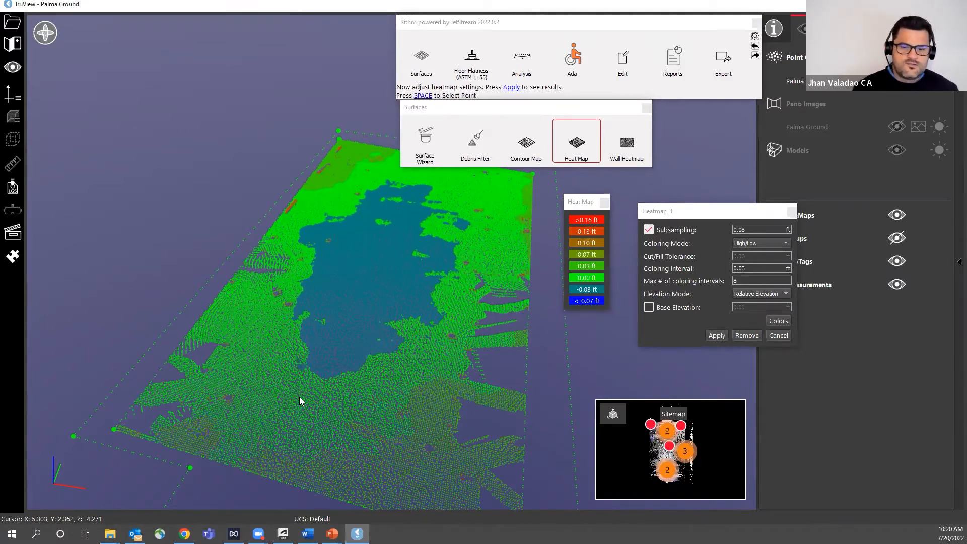
{"action": "scroll", "coordinate": [299, 396], "scroll_direction": "up", "scroll_amount": 2}
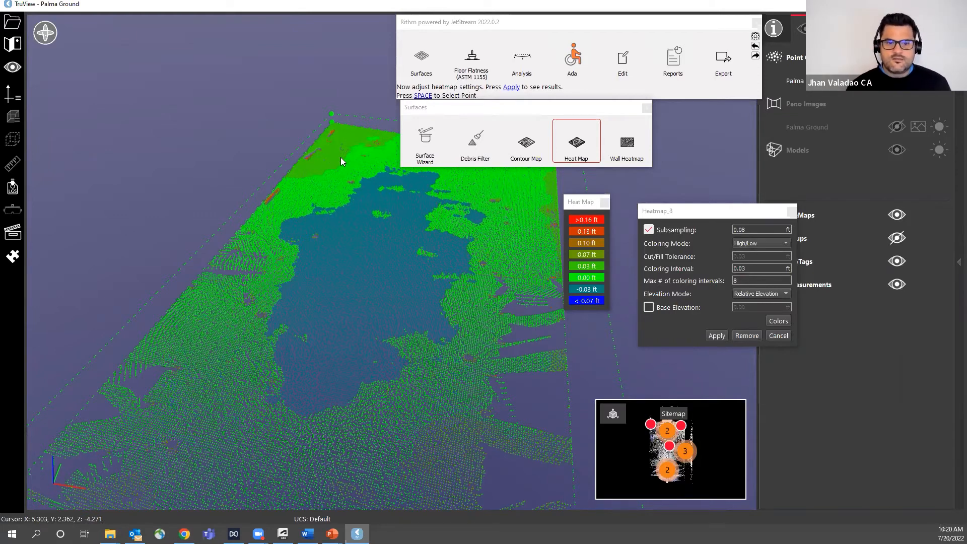
{"action": "scroll", "coordinate": [343, 268], "scroll_direction": "down", "scroll_amount": 2}
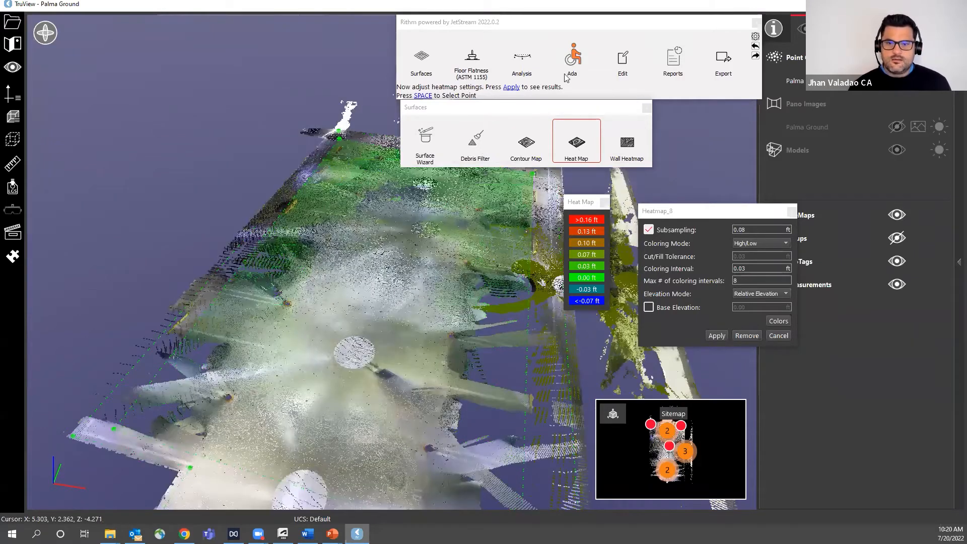
- Hide the Heatmap_8 layer and close the layer list
{"action": "left_click", "coordinate": [642, 52]}
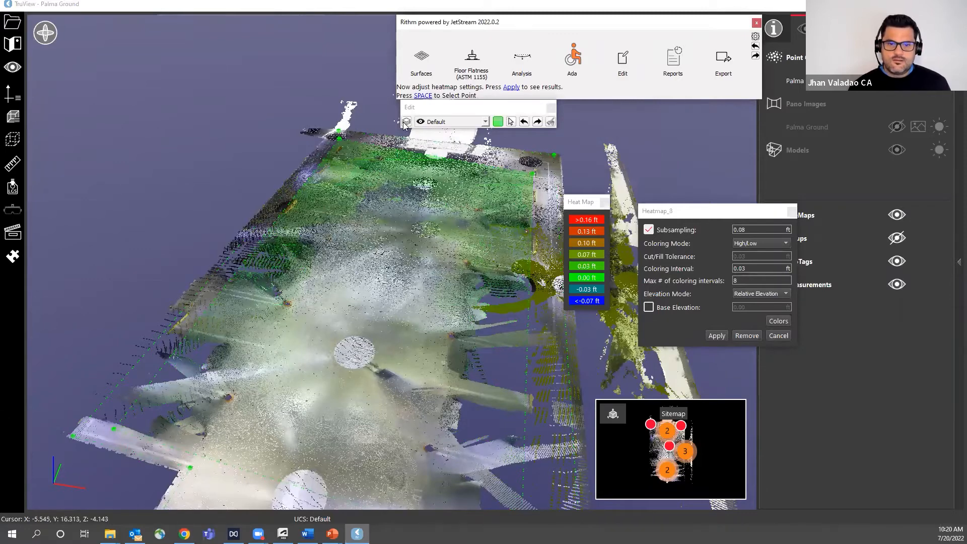
{"action": "left_click", "coordinate": [406, 122]}
{"action": "left_click", "coordinate": [501, 361]}
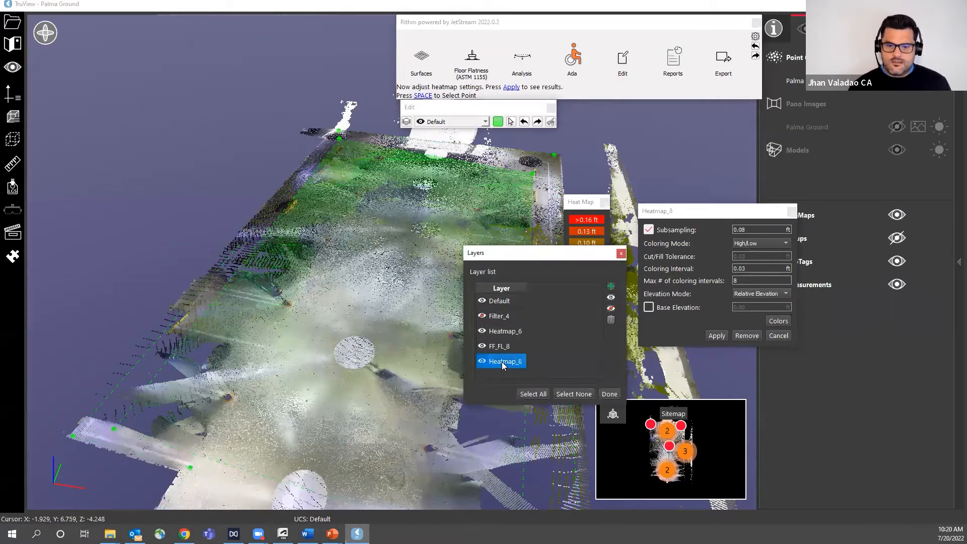
{"action": "left_click", "coordinate": [611, 308]}
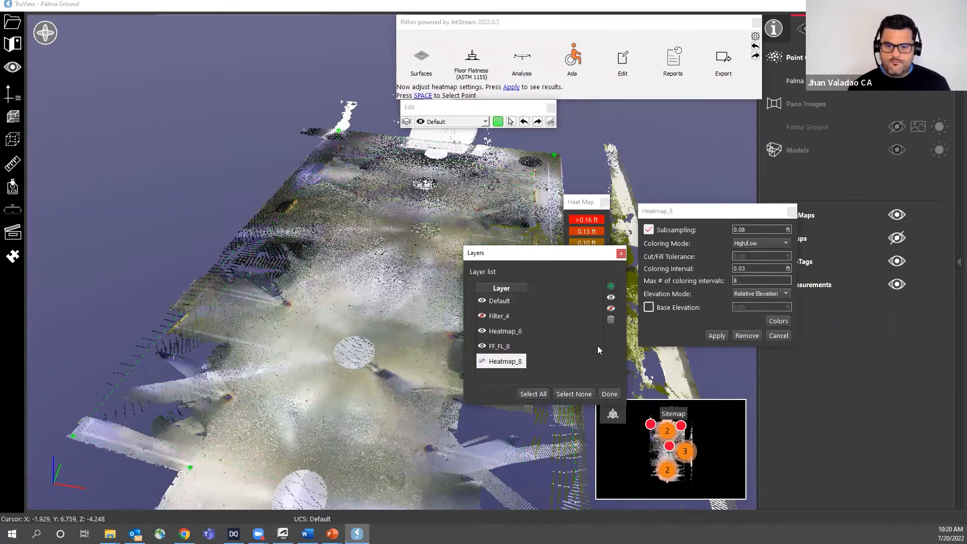
{"action": "left_click", "coordinate": [621, 253]}
- Start a contour map on the Palma Ground floor and define its area with four corner points
{"action": "left_click", "coordinate": [421, 60]}
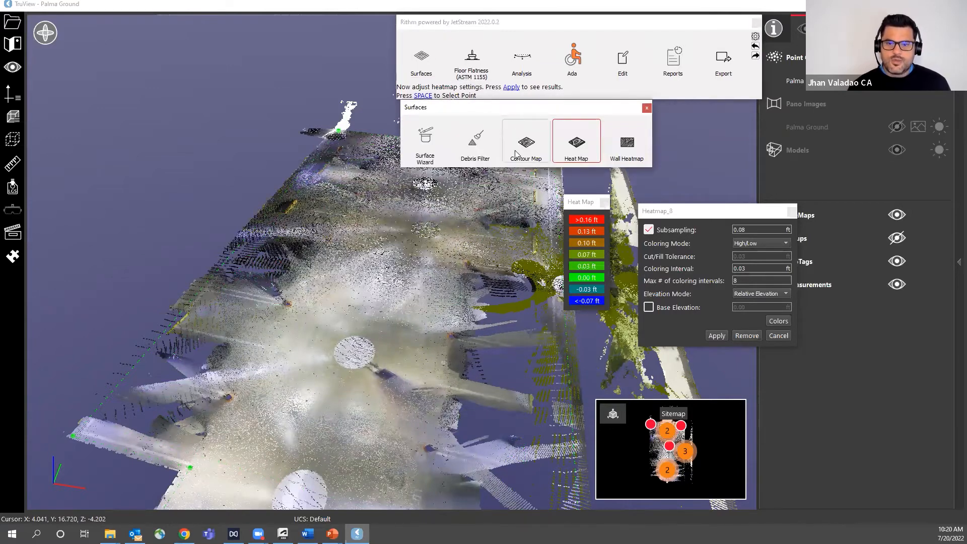
{"action": "left_click", "coordinate": [527, 143]}
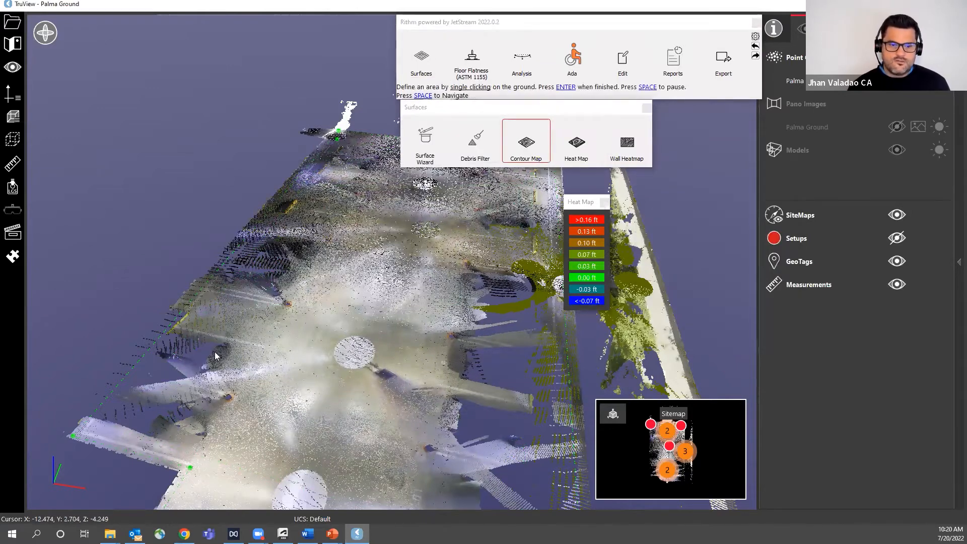
{"action": "left_click", "coordinate": [104, 431]}
{"action": "left_click", "coordinate": [413, 503]}
{"action": "left_click", "coordinate": [502, 180]}
{"action": "key", "text": "Return"}
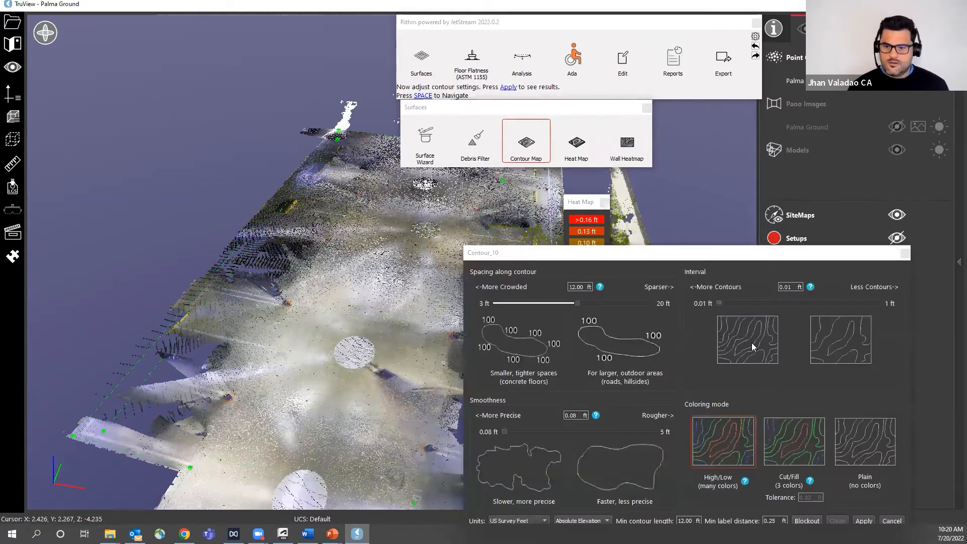
- Apply the contour map with a 0.01 ft interval, 12 ft spacing and High/Low coloring, and hide the point cloud to examine the lines
{"action": "left_click_drag", "start_coordinate": [775, 250], "coordinate": [794, 125]}
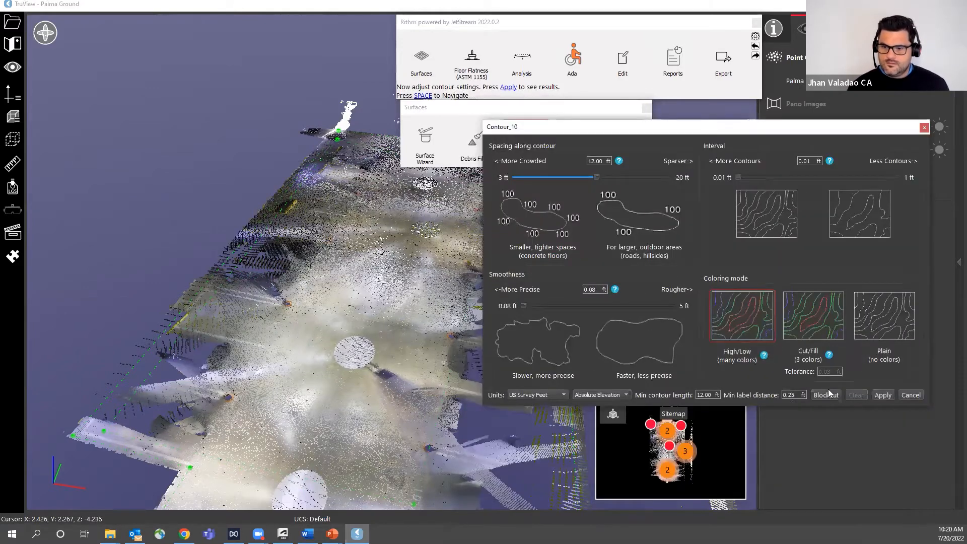
{"action": "left_click", "coordinate": [883, 395]}
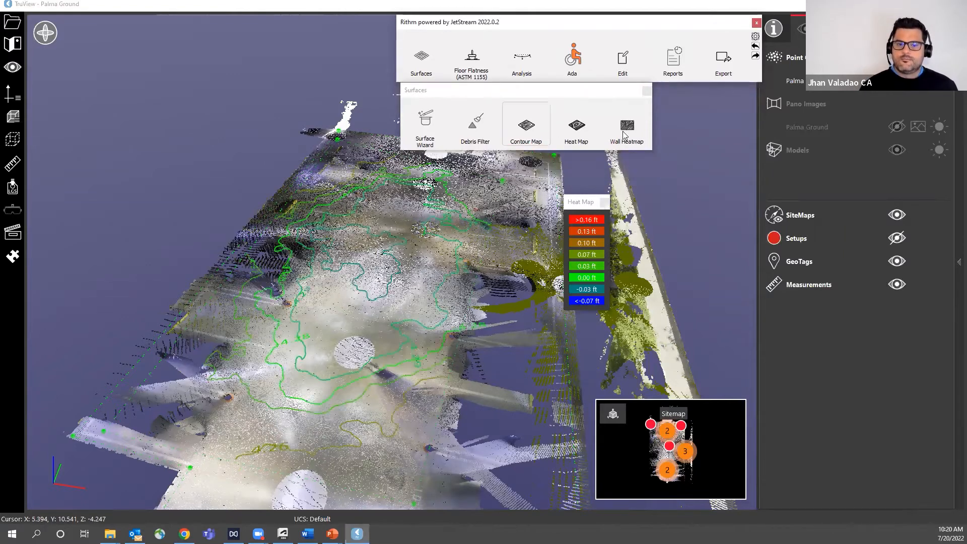
{"action": "left_click", "coordinate": [897, 81]}
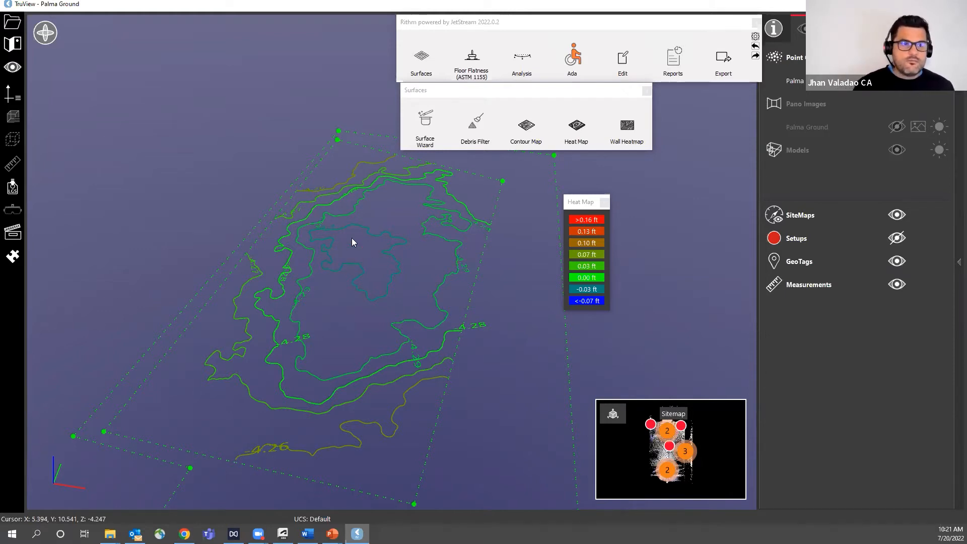
{"action": "scroll", "coordinate": [353, 250], "scroll_direction": "up", "scroll_amount": 3}
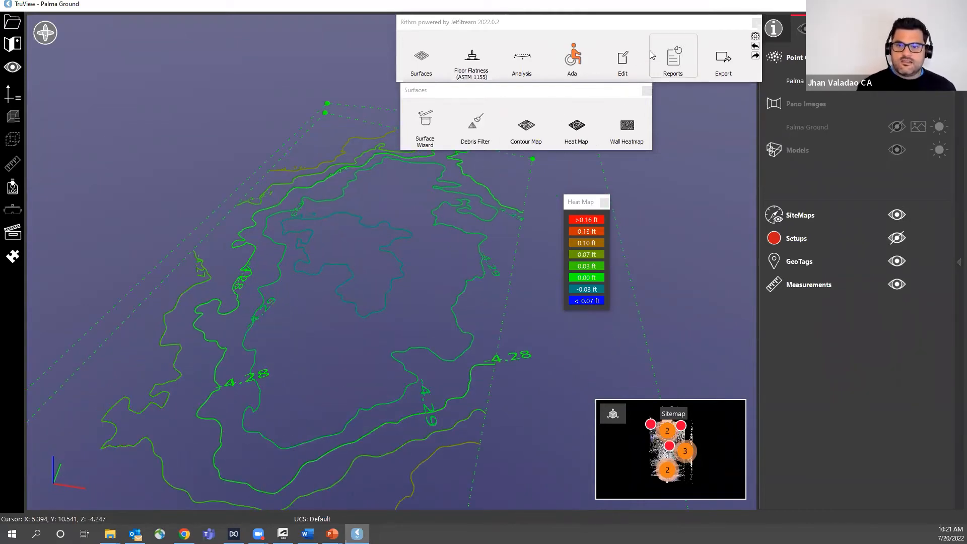
- Review the available export file types, keep DXF selected, and close the export settings without exporting
{"action": "left_click", "coordinate": [715, 63]}
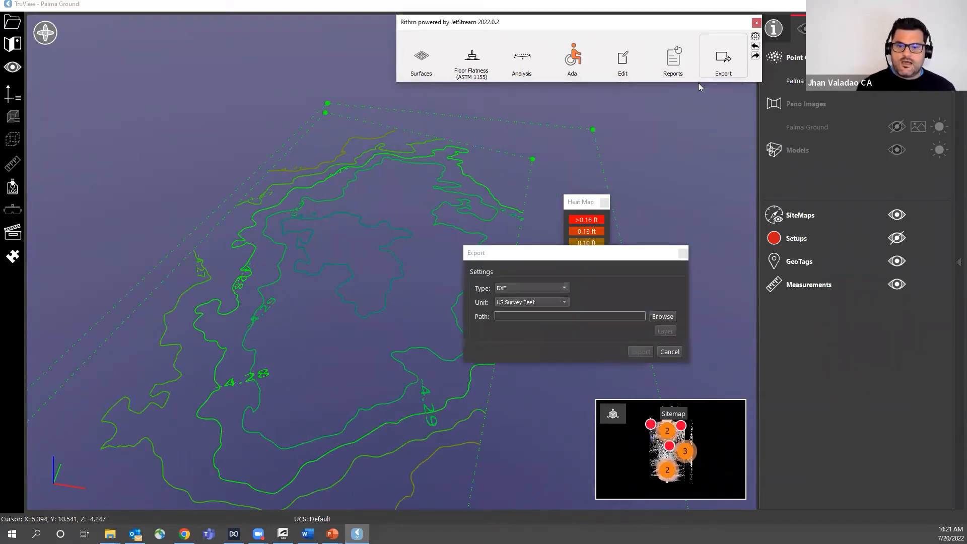
{"action": "left_click", "coordinate": [525, 290]}
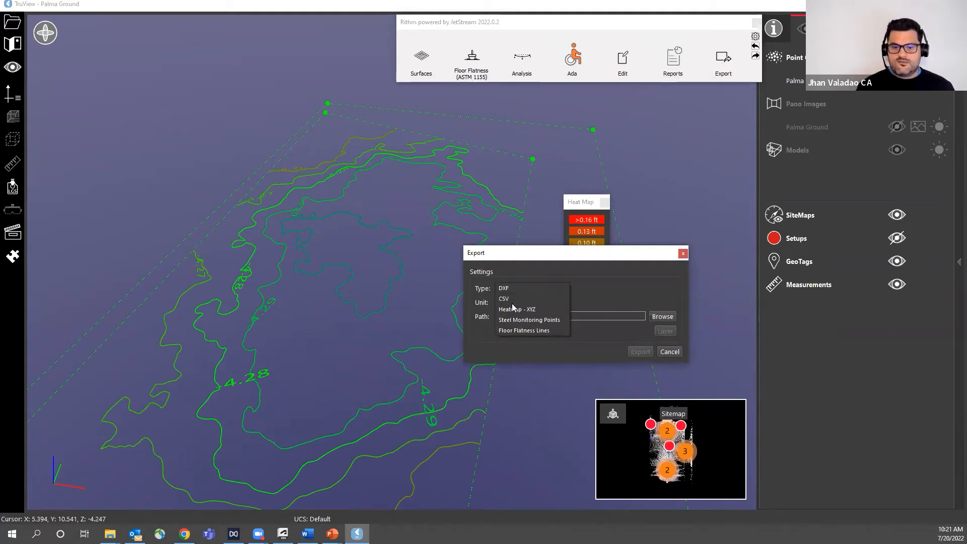
{"action": "left_click", "coordinate": [540, 290]}
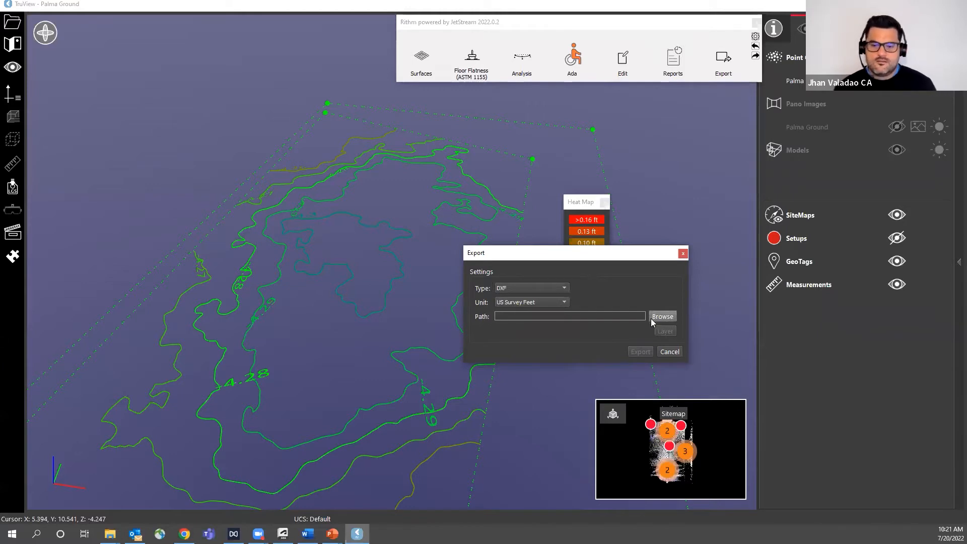
{"action": "left_click", "coordinate": [683, 253]}
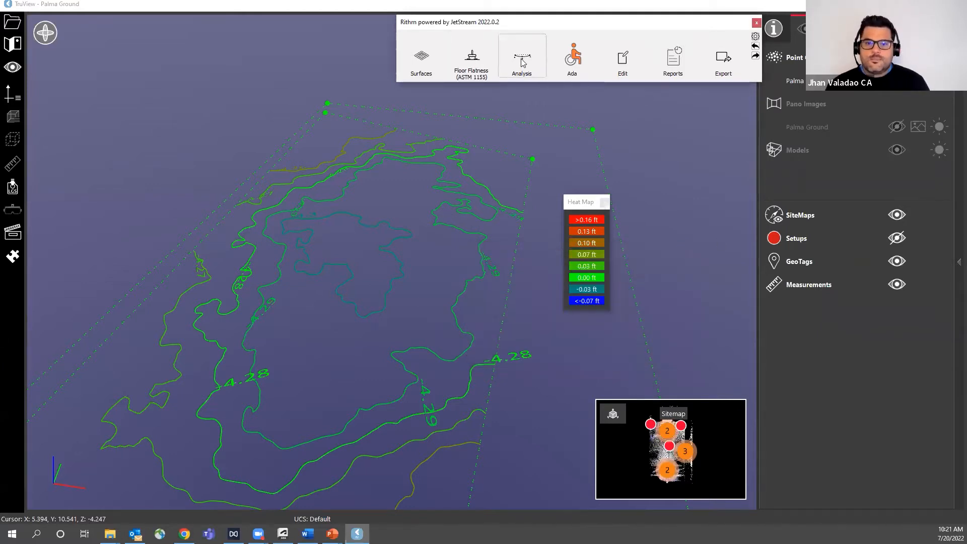
- Show the point cloud again and hide the Contour_10 layer, closing the layer list
{"action": "left_click", "coordinate": [896, 80]}
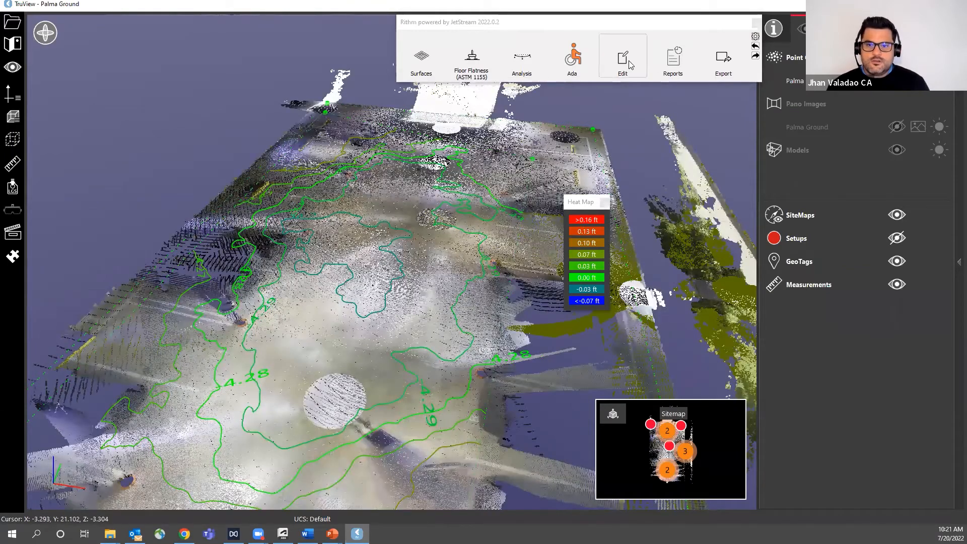
{"action": "left_click", "coordinate": [623, 59]}
{"action": "left_click", "coordinate": [406, 105]}
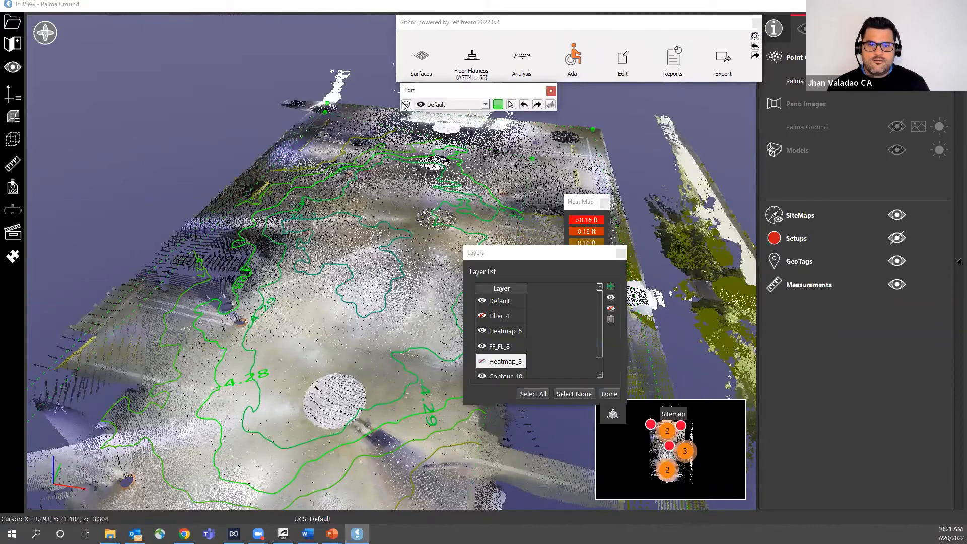
{"action": "left_click", "coordinate": [503, 375]}
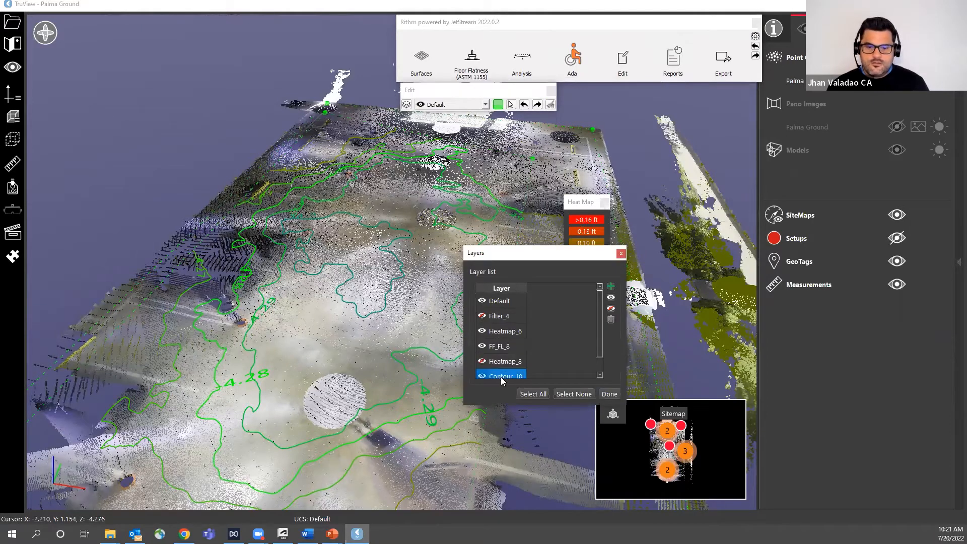
{"action": "left_click", "coordinate": [611, 309]}
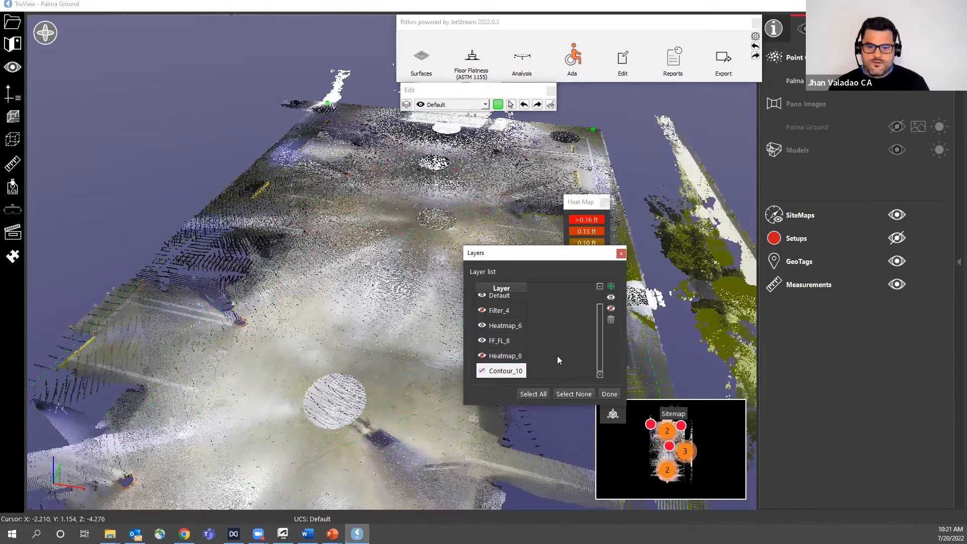
{"action": "left_click", "coordinate": [620, 255]}
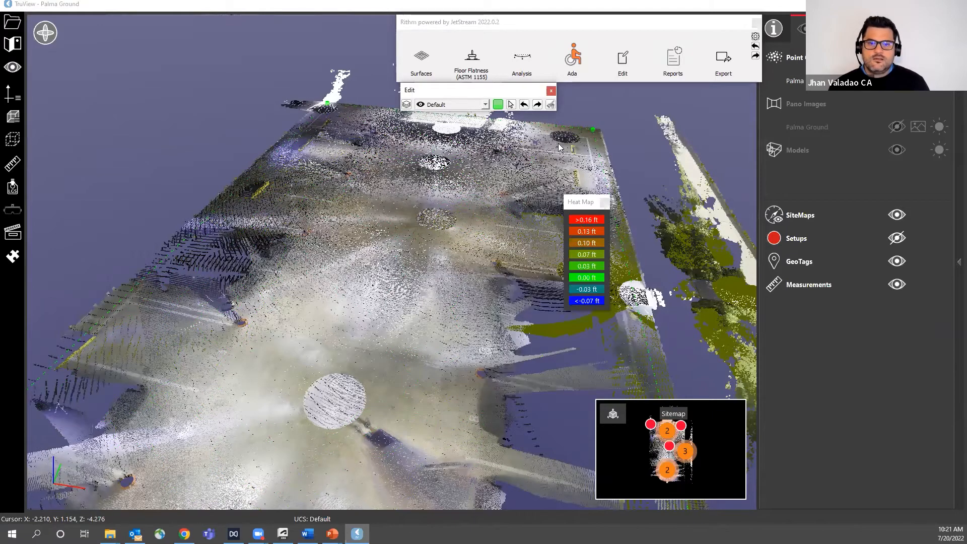
- Start an ASTM 1155 floor flatness inspection on the Palma Ground floor and define its area with four corner points
{"action": "left_click", "coordinate": [466, 73]}
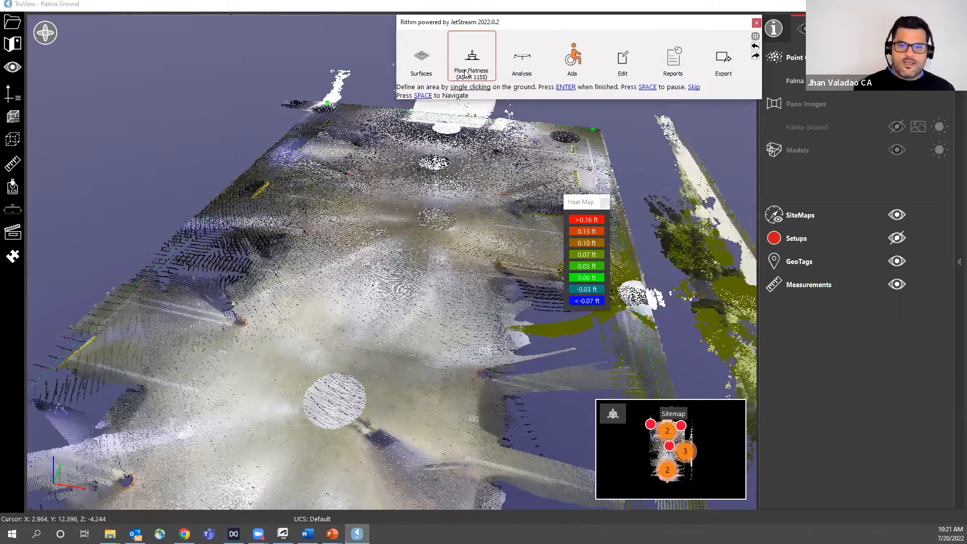
{"action": "left_click", "coordinate": [336, 150]}
{"action": "left_click", "coordinate": [184, 372]}
{"action": "left_click", "coordinate": [454, 444]}
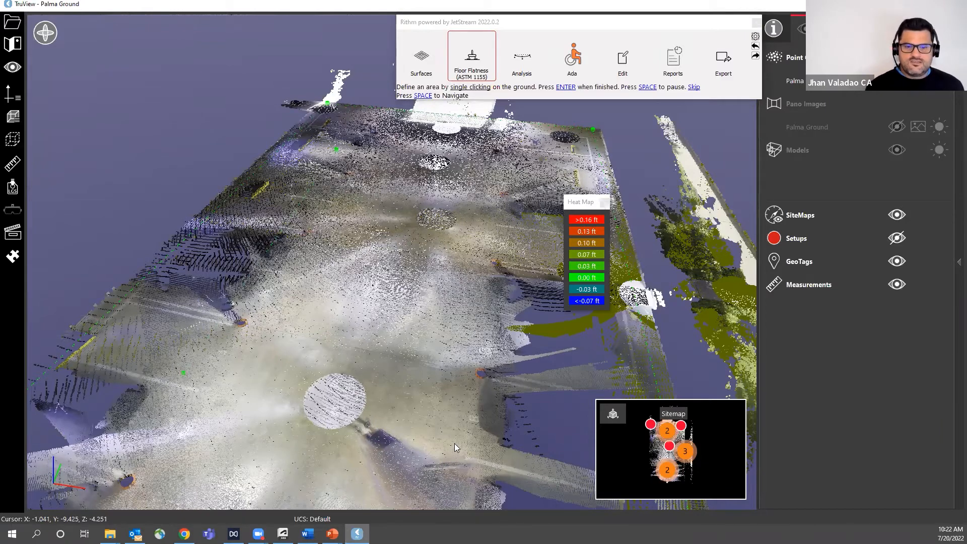
{"action": "left_click", "coordinate": [498, 173]}
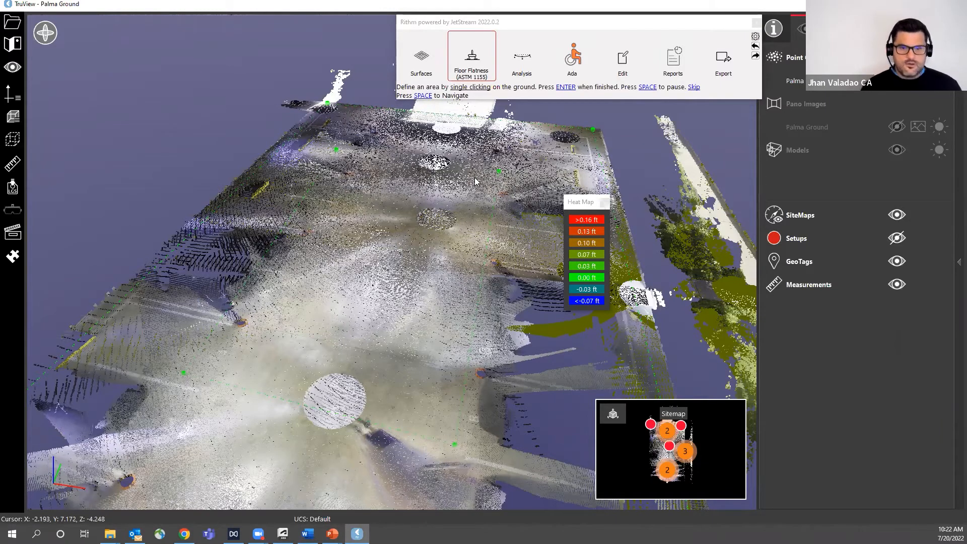
{"action": "key", "text": "Return"}
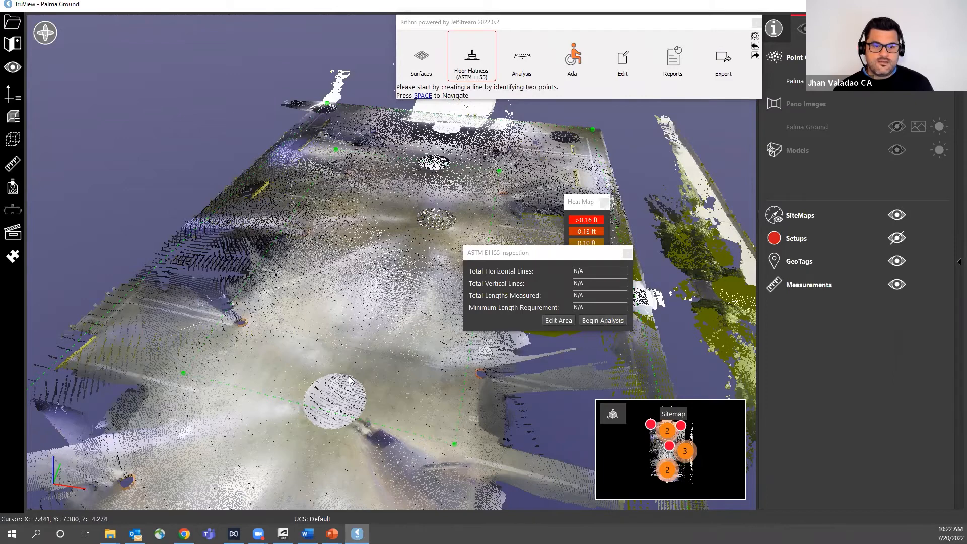
- Draw one lengthwise run inside the inspection area and repeat it as a parallel run along the opposite side
{"action": "left_click", "coordinate": [359, 167]}
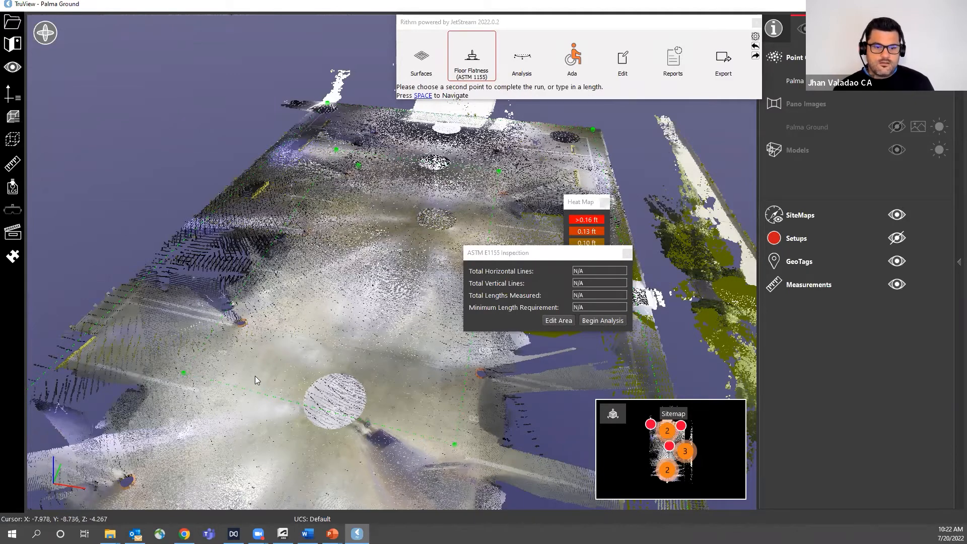
{"action": "left_click", "coordinate": [256, 376]}
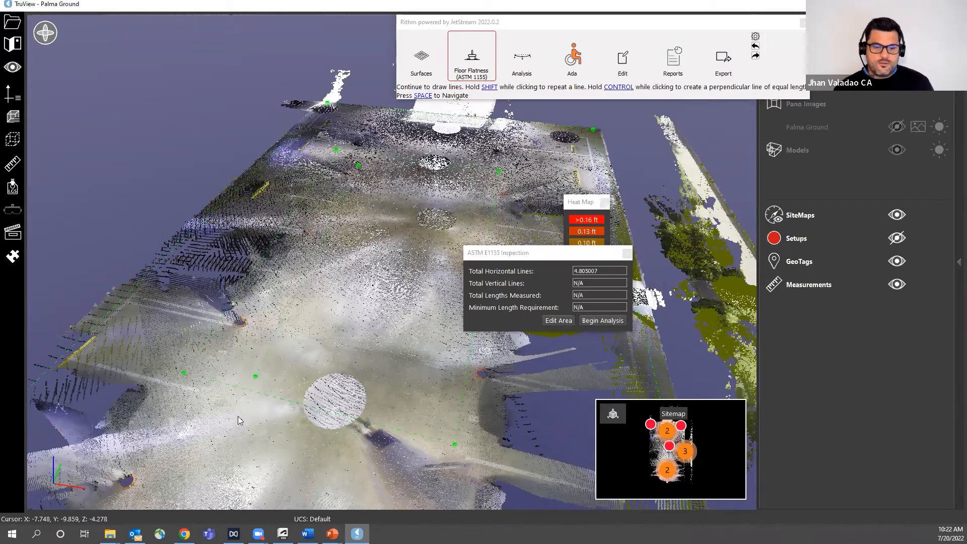
{"action": "left_click", "coordinate": [450, 176]}
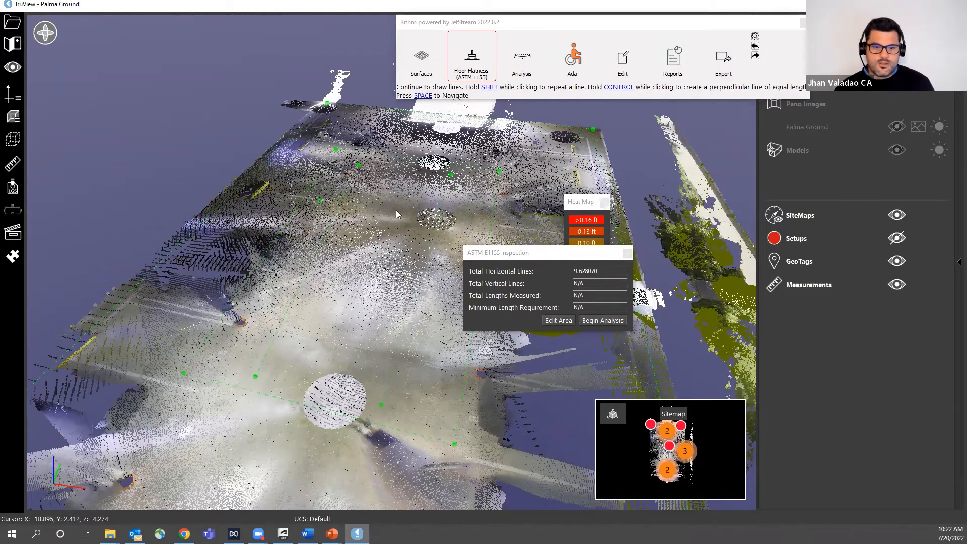
- Try to draw a crosswise run over the two lengthwise runs near the far end of the inspection area
{"action": "left_click", "coordinate": [480, 224]}
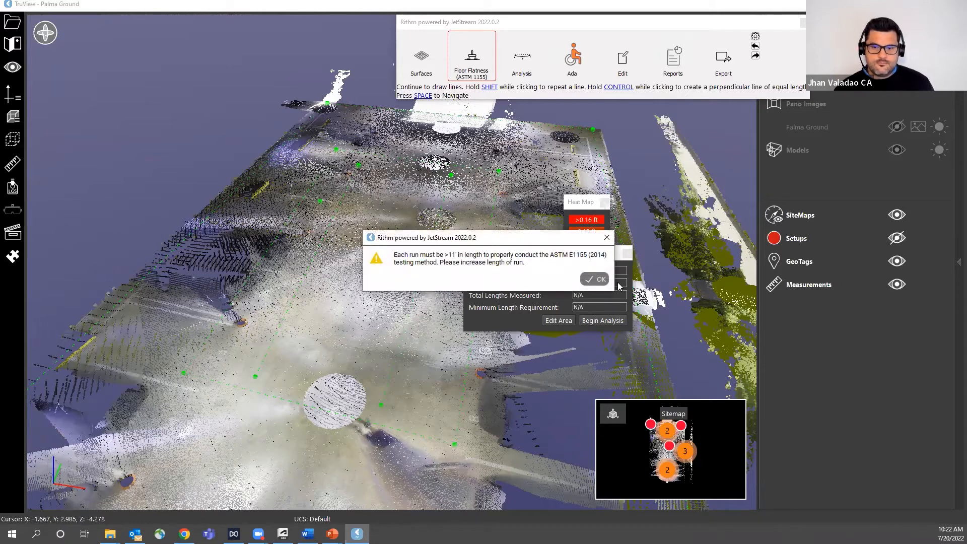
{"action": "left_click", "coordinate": [594, 279]}
{"action": "left_click", "coordinate": [524, 217]}
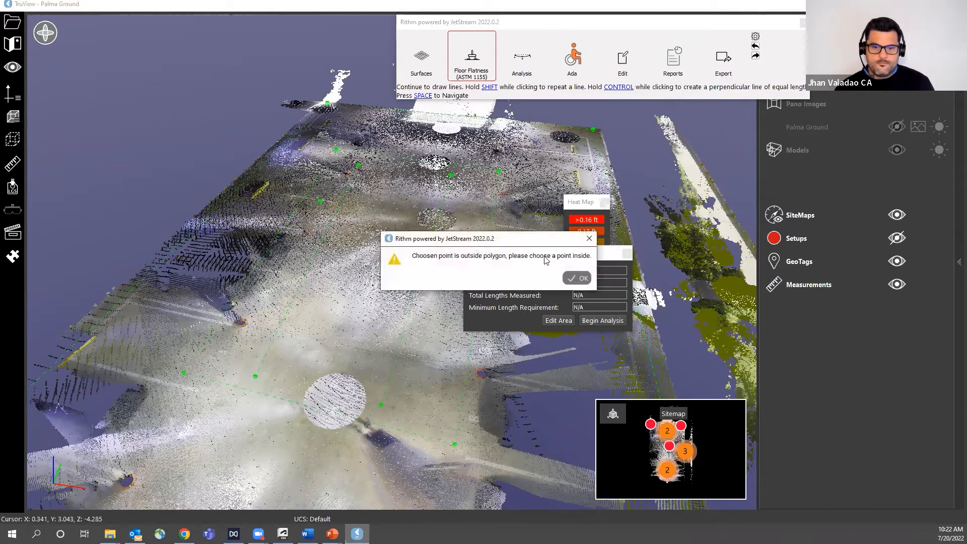
{"action": "left_click", "coordinate": [485, 223]}
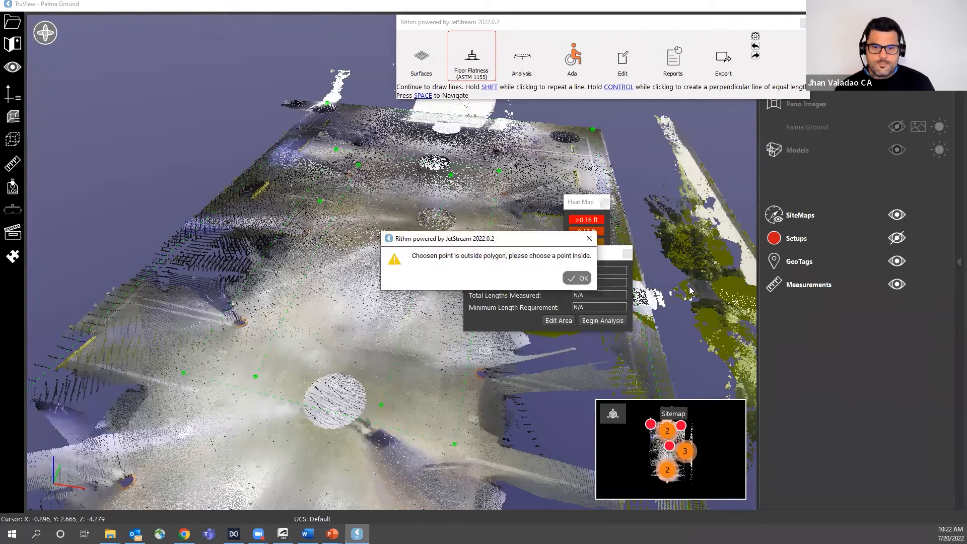
{"action": "left_click", "coordinate": [578, 278]}
{"action": "left_click", "coordinate": [479, 218]}
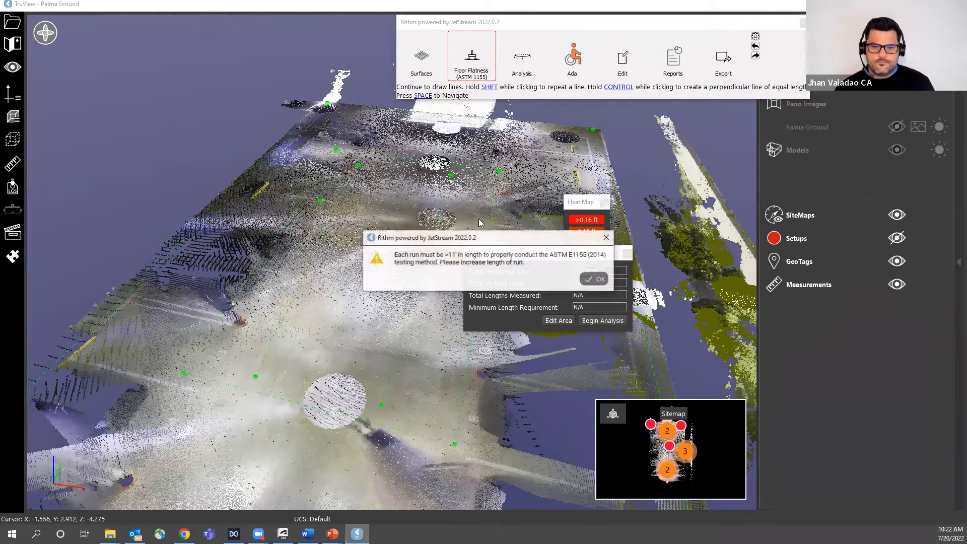
{"action": "left_click", "coordinate": [593, 279]}
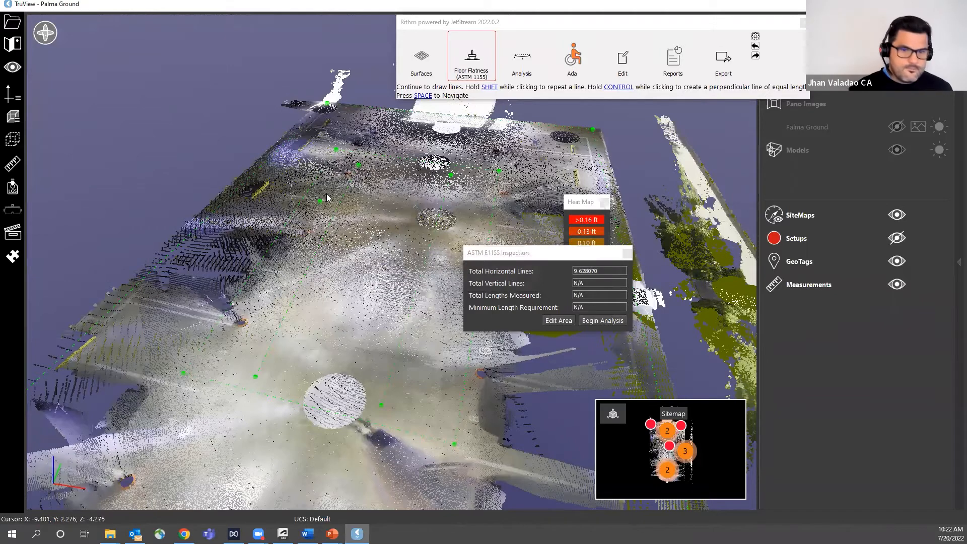
{"action": "left_click", "coordinate": [489, 208]}
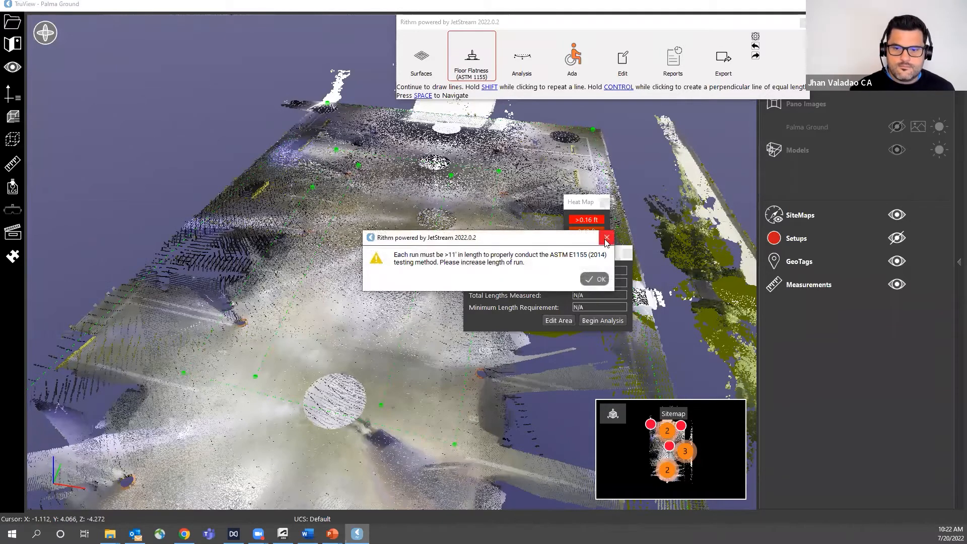
{"action": "left_click", "coordinate": [607, 236]}
- Undo the runs and the area's last two corners, and place those corners further out to widen the inspection area
{"action": "key", "text": "ctrl+z"}
{"action": "key", "text": "ctrl+z"}
{"action": "key", "text": "ctrl+z"}
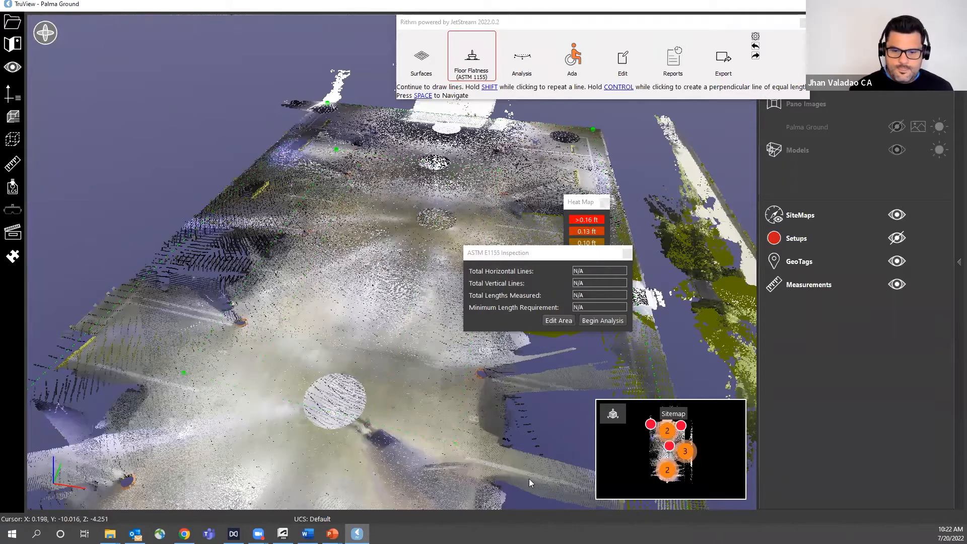
{"action": "left_click", "coordinate": [561, 186]}
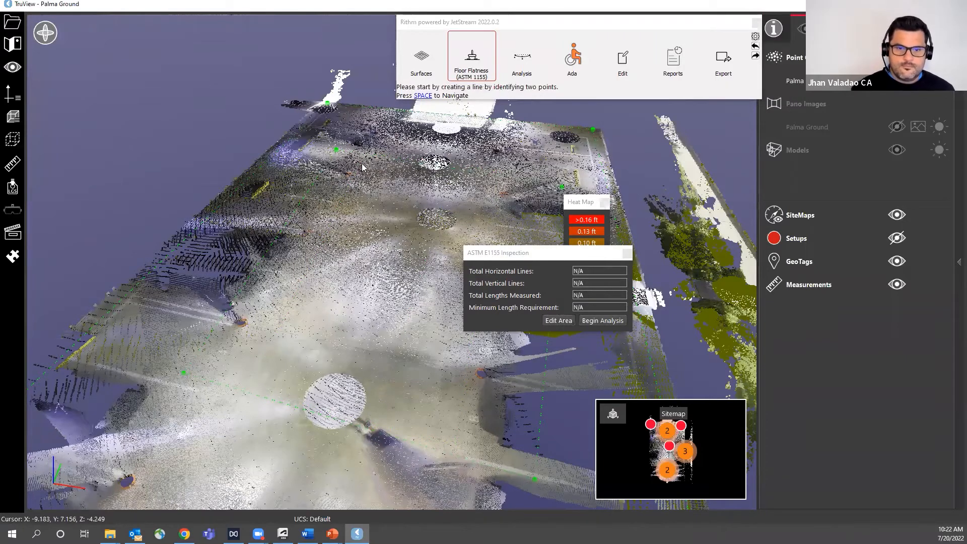
- Draw two roughly parallel lengthwise runs, from the far end to the near end of the widened inspection area
{"action": "left_click", "coordinate": [363, 205]}
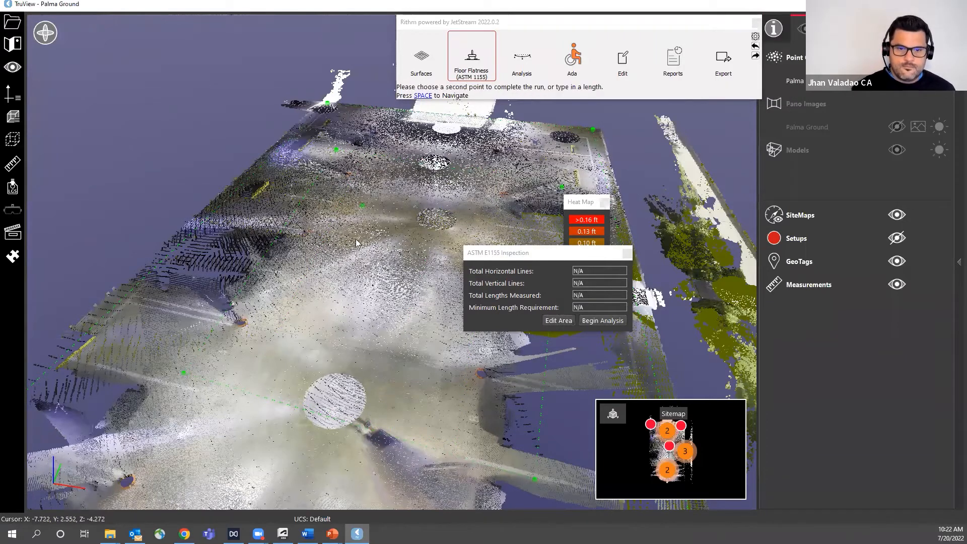
{"action": "left_click", "coordinate": [273, 368]}
{"action": "left_click", "coordinate": [595, 278]}
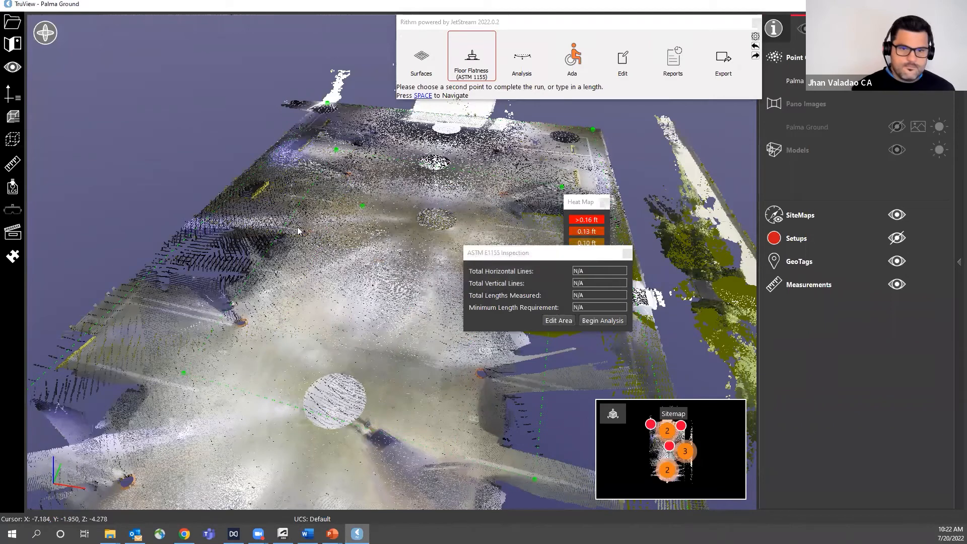
{"action": "left_click", "coordinate": [369, 165]}
{"action": "left_click", "coordinate": [274, 379]}
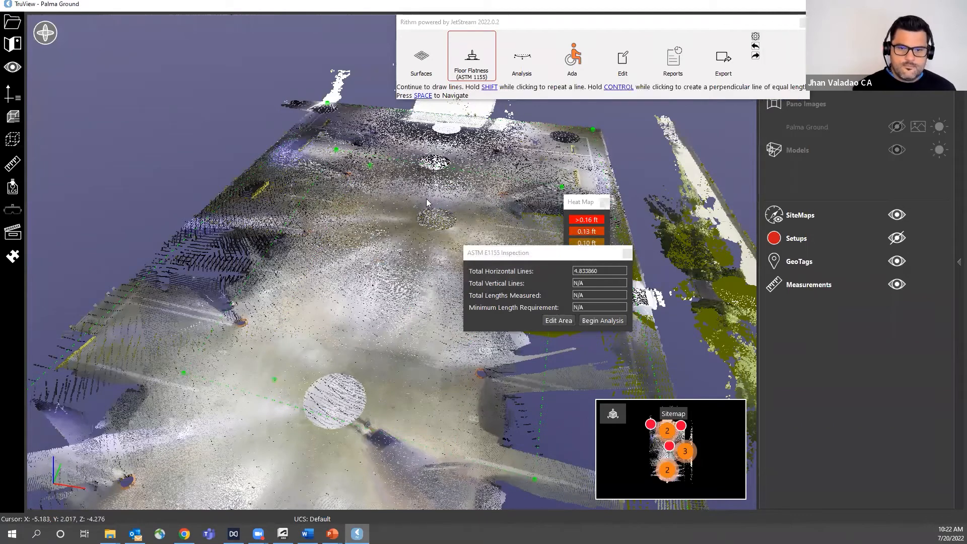
{"action": "left_click", "coordinate": [474, 181]}
{"action": "left_click", "coordinate": [413, 418]}
- Draw two crosswise runs over the lengthwise runs, one near the far end and one around the middle of the inspection area
{"action": "left_click", "coordinate": [328, 177]}
{"action": "left_click", "coordinate": [551, 220]}
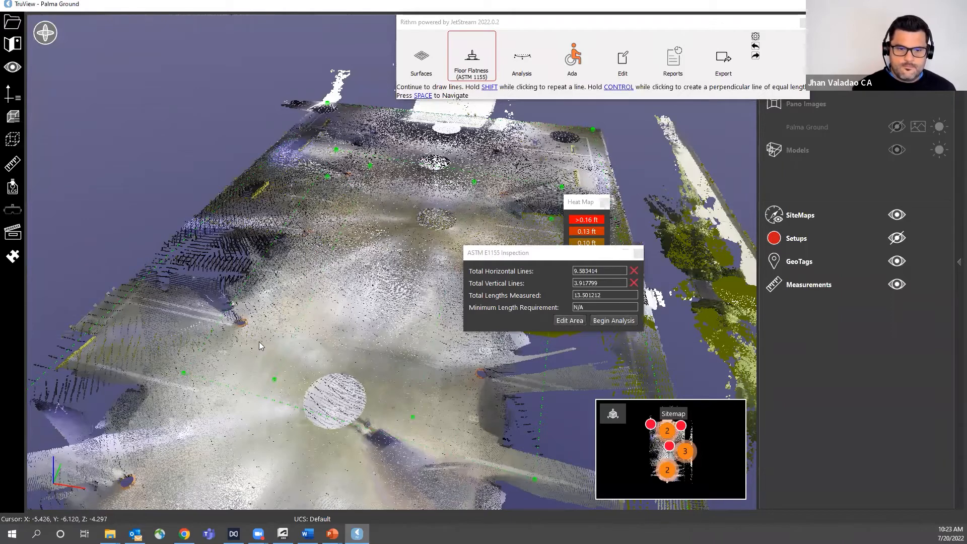
{"action": "left_click", "coordinate": [291, 244]}
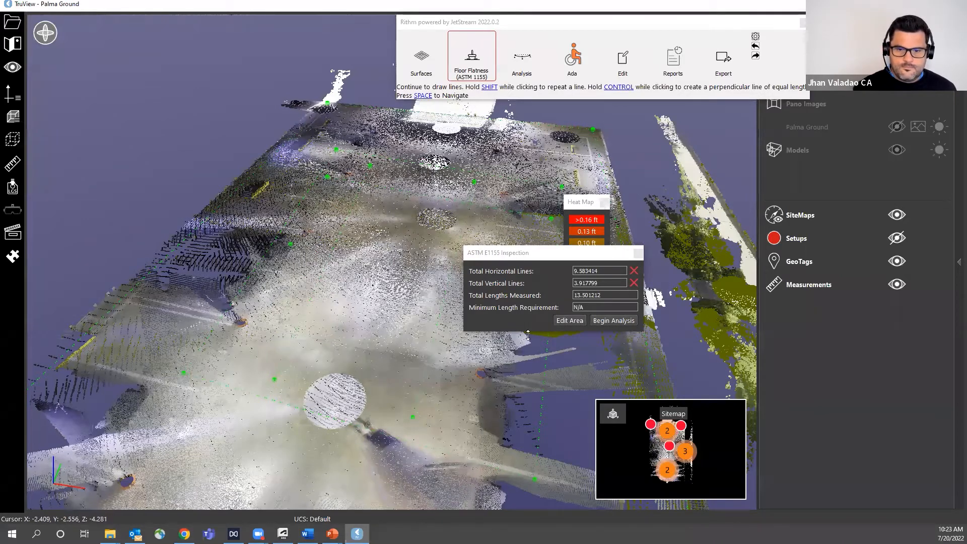
{"action": "key", "text": "space"}
{"action": "left_click_drag", "start_coordinate": [497, 354], "coordinate": [441, 317]}
{"action": "key", "text": "space"}
{"action": "left_click", "coordinate": [451, 300]}
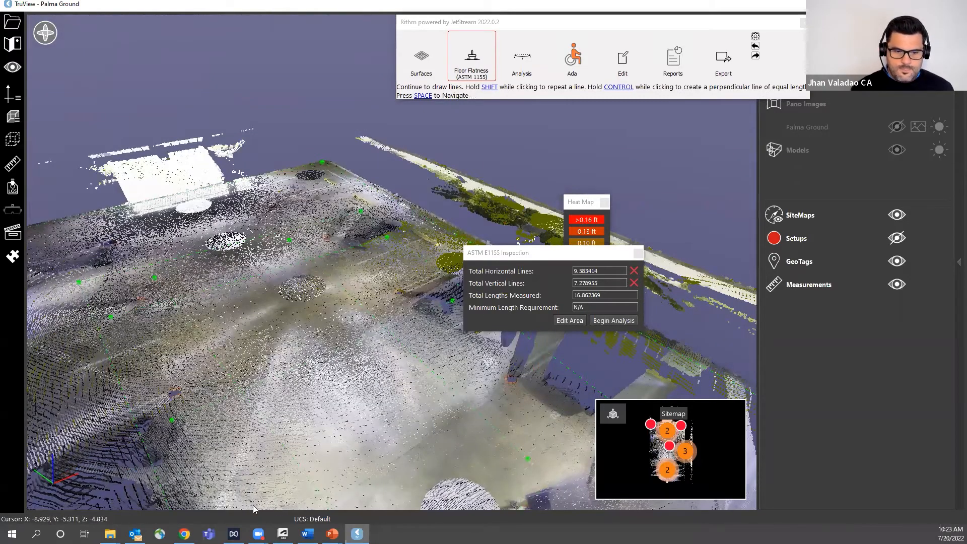
- Try to draw a third crosswise run closer to the near end of the inspection area
{"action": "left_click", "coordinate": [496, 388]}
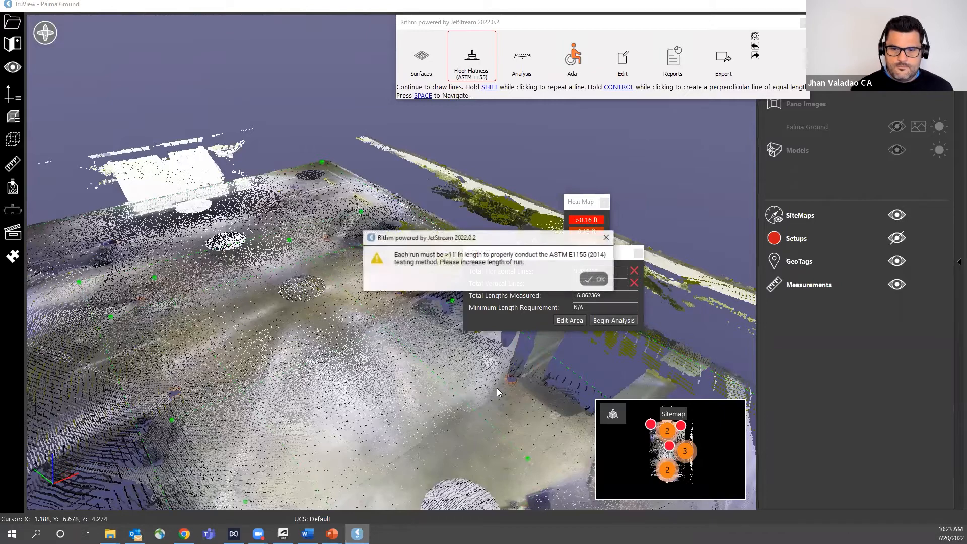
{"action": "left_click", "coordinate": [604, 278]}
{"action": "left_click", "coordinate": [539, 362]}
{"action": "left_click", "coordinate": [594, 279]}
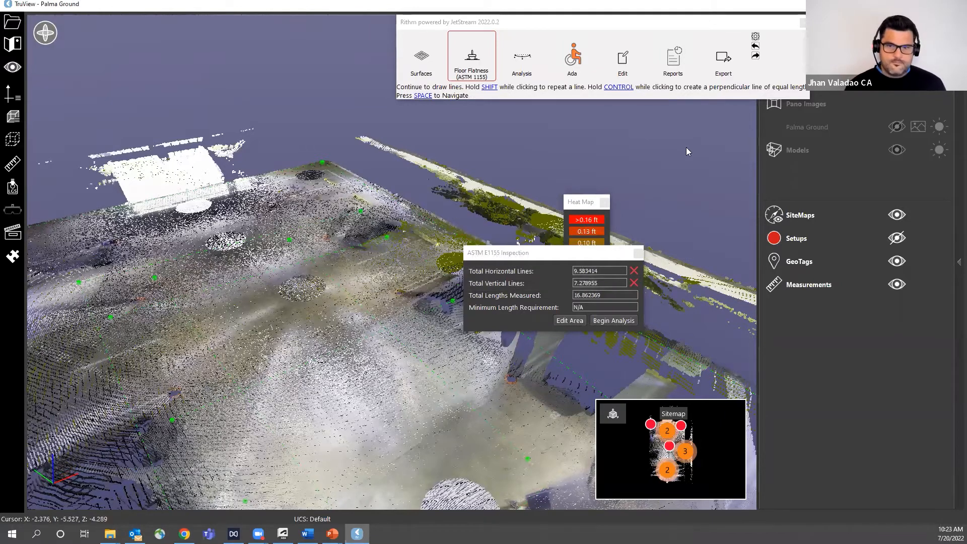
{"action": "left_click", "coordinate": [174, 186]}
{"action": "left_click", "coordinate": [578, 278]}
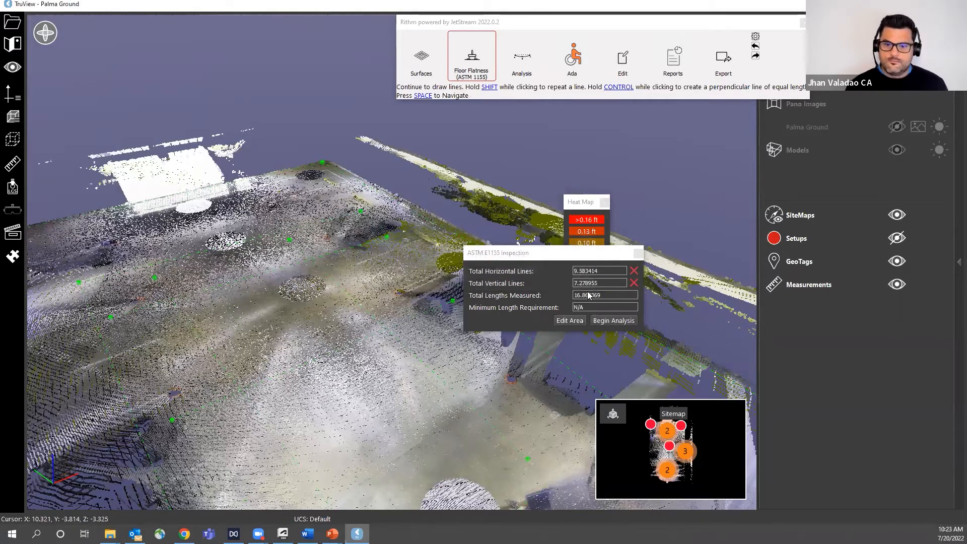
- Run the FF/FL analysis on the drawn runs and create its floor flatness report
{"action": "left_click", "coordinate": [612, 320]}
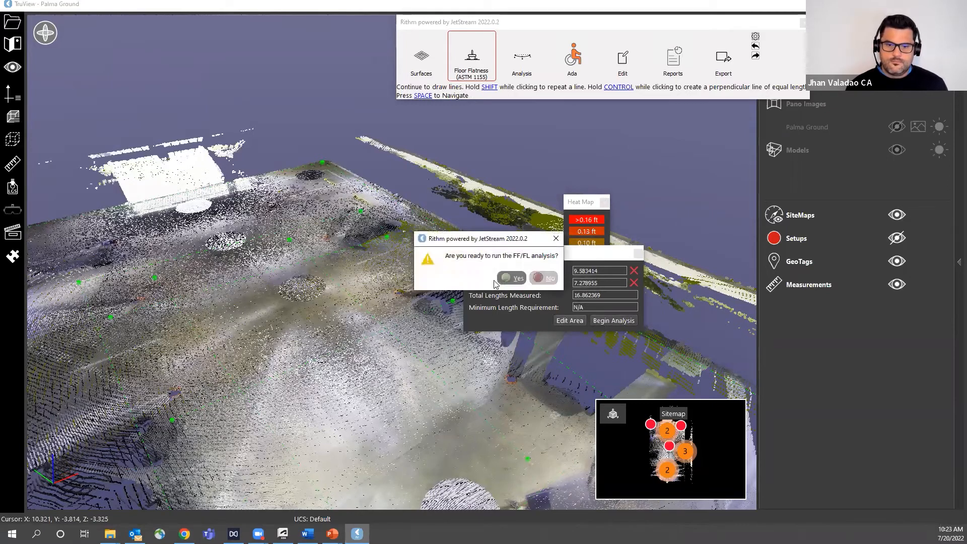
{"action": "left_click", "coordinate": [508, 277]}
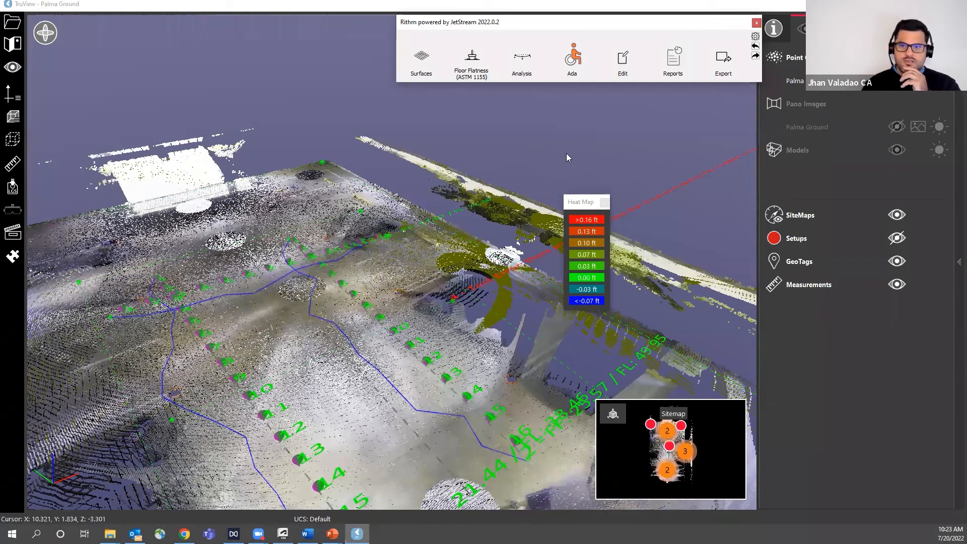
{"action": "left_click", "coordinate": [673, 58]}
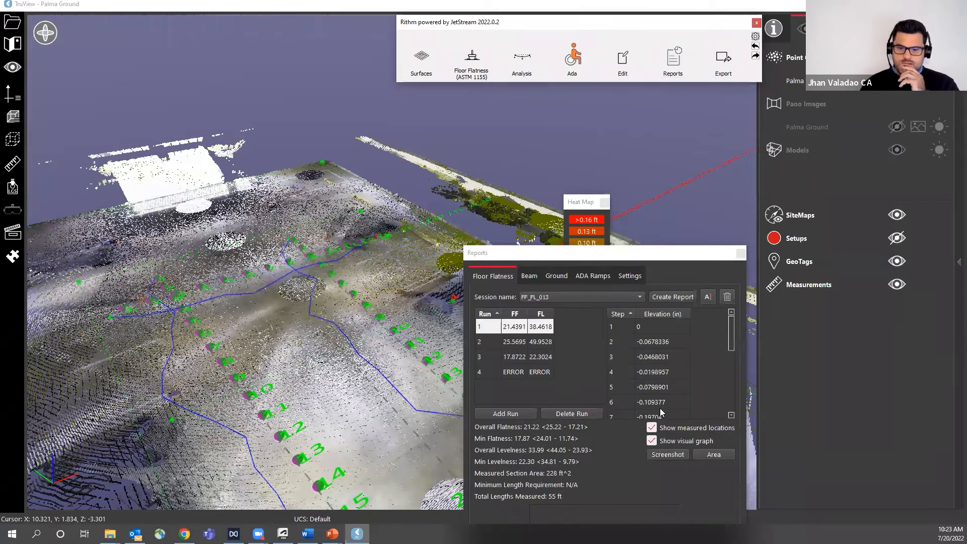
{"action": "left_click", "coordinate": [675, 297]}
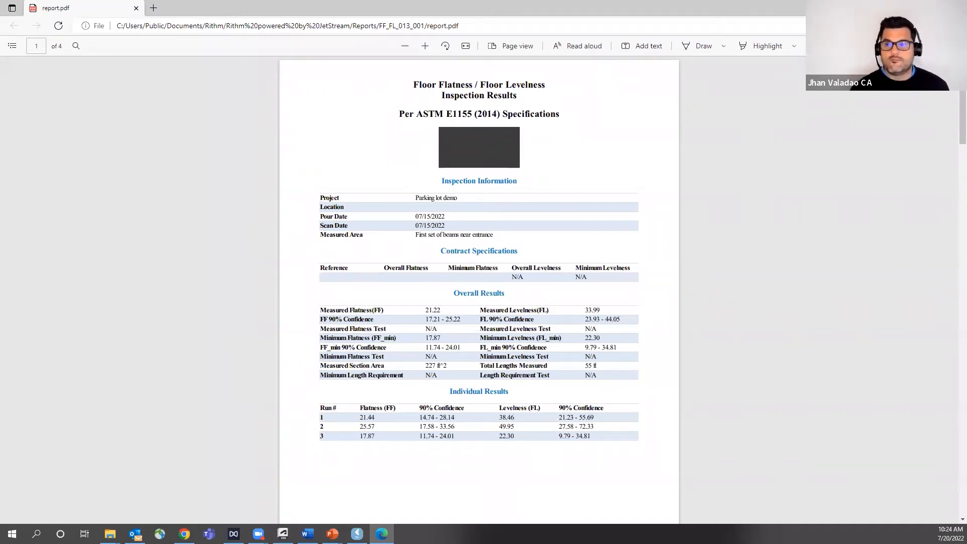
- Close the PDF report, the floor flatness results and the Rithm plugin
{"action": "key", "text": "alt+F4"}
{"action": "left_click_drag", "start_coordinate": [560, 256], "coordinate": [524, 114]}
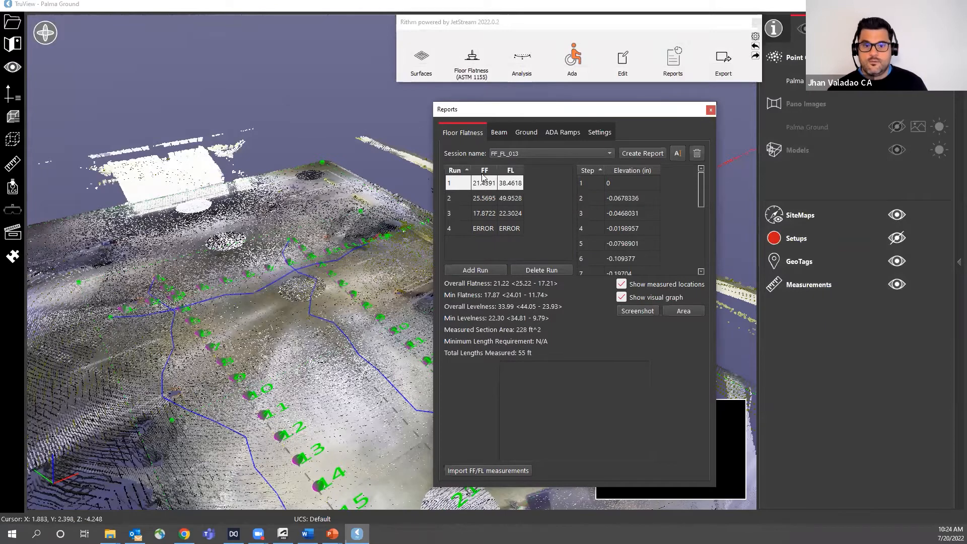
{"action": "left_click", "coordinate": [711, 110]}
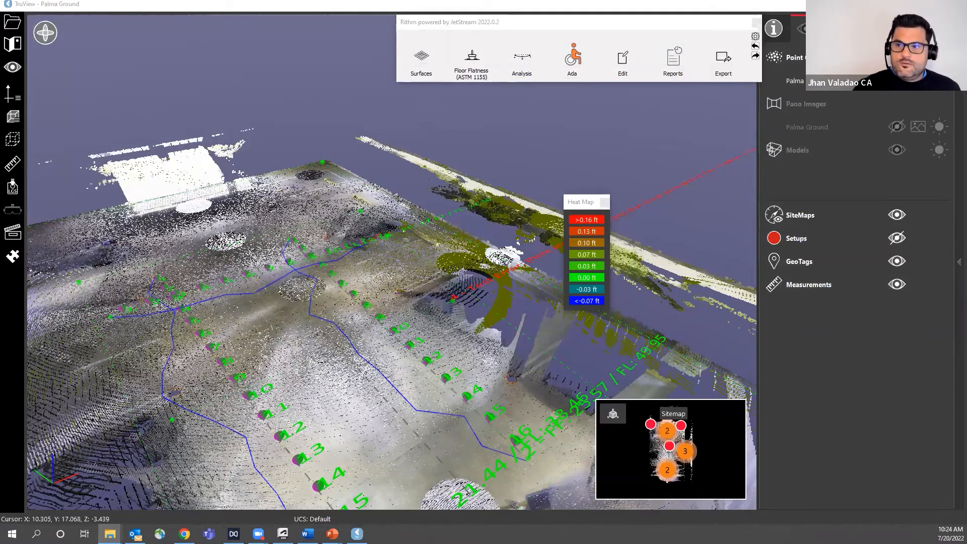
{"action": "left_click", "coordinate": [756, 23]}
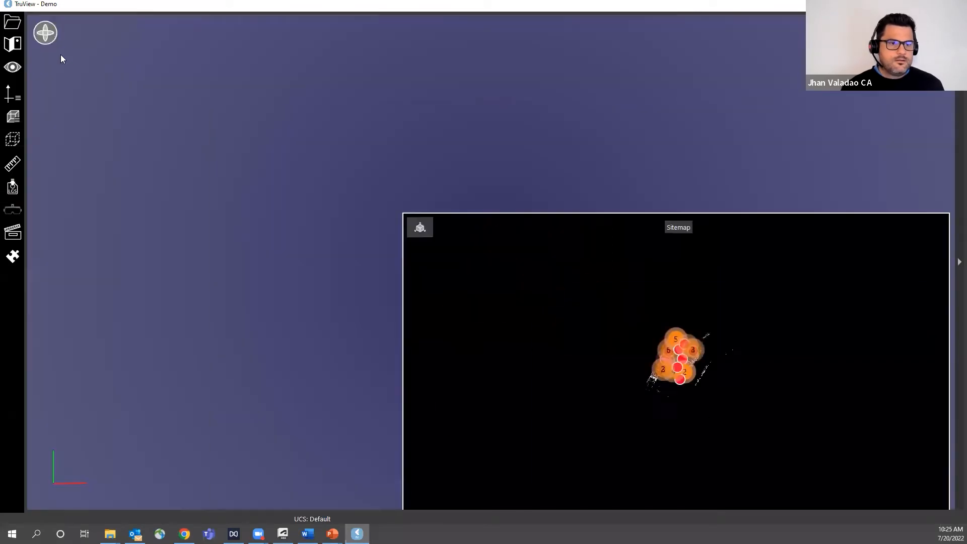
- Manually create a clip box around the Demo building scan, adjust its extent and apply it
{"action": "left_click_drag", "start_coordinate": [404, 286], "coordinate": [380, 361]}
{"action": "scroll", "coordinate": [409, 291], "scroll_direction": "up", "scroll_amount": 5}
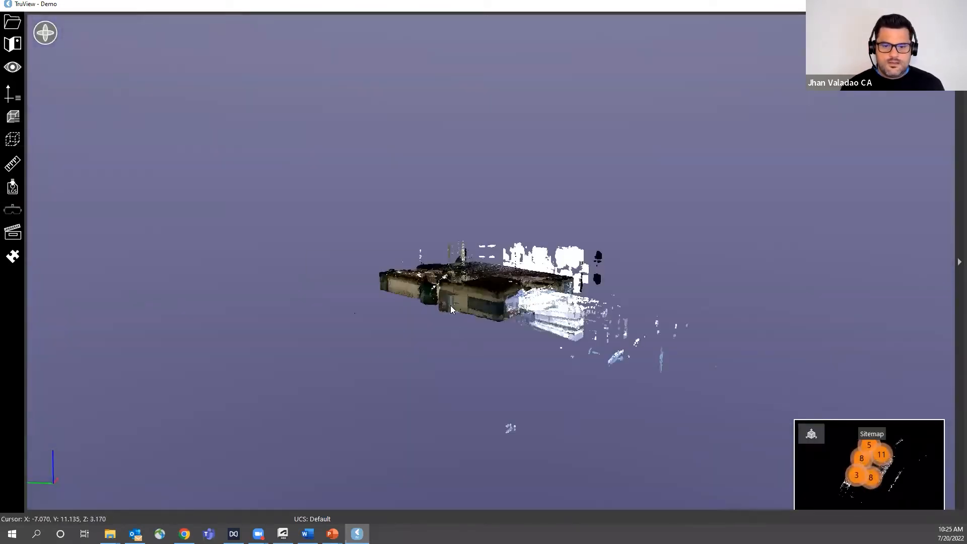
{"action": "left_click", "coordinate": [22, 134]}
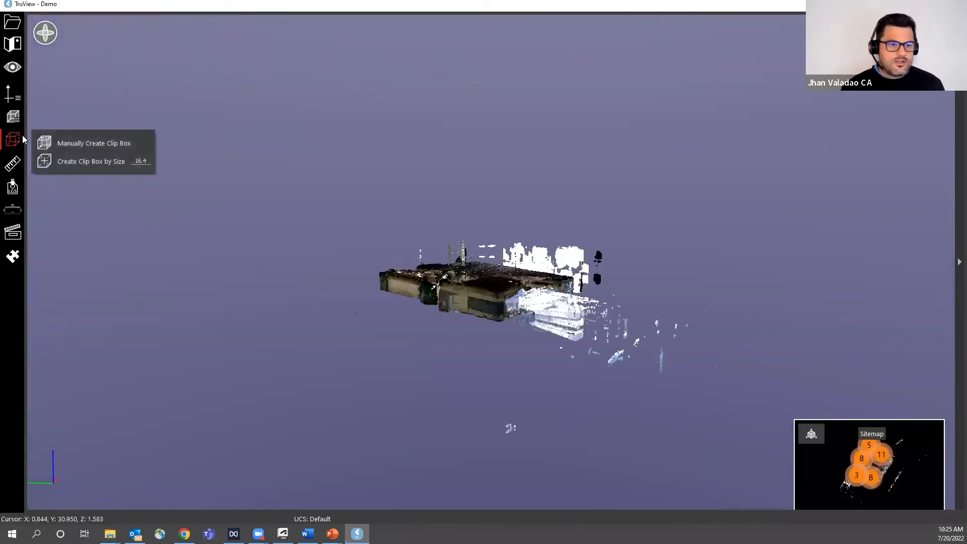
{"action": "left_click", "coordinate": [88, 146]}
{"action": "left_click_drag", "start_coordinate": [549, 272], "coordinate": [494, 277]}
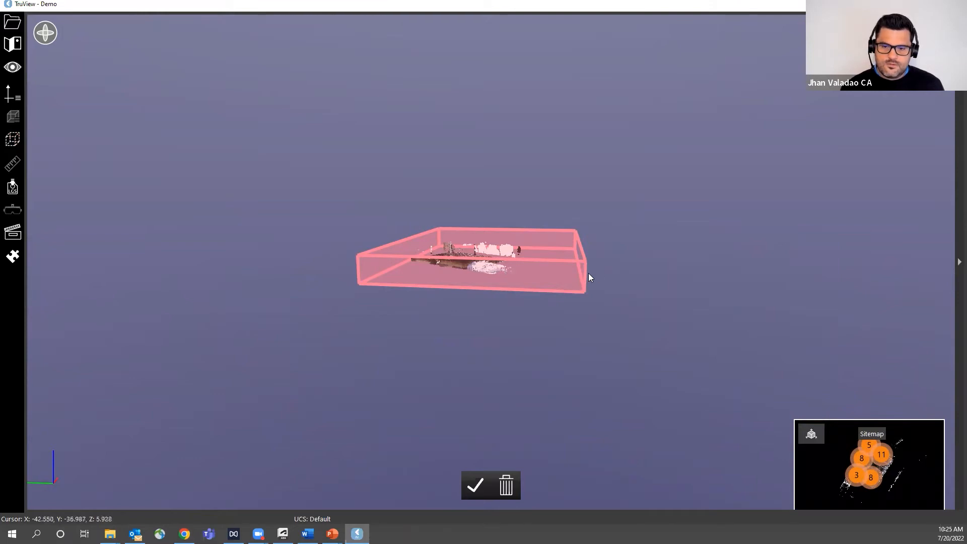
{"action": "left_click_drag", "start_coordinate": [586, 274], "coordinate": [454, 317]}
{"action": "left_click", "coordinate": [476, 485]}
- Launch Rithm with the building's exposed beams in close view and start Beam Camber Analysis
{"action": "middle_click_drag", "start_coordinate": [455, 317], "coordinate": [505, 53]}
{"action": "middle_click_drag", "start_coordinate": [402, 504], "coordinate": [493, 105]}
{"action": "scroll", "coordinate": [469, 212], "scroll_direction": "up", "scroll_amount": 3}
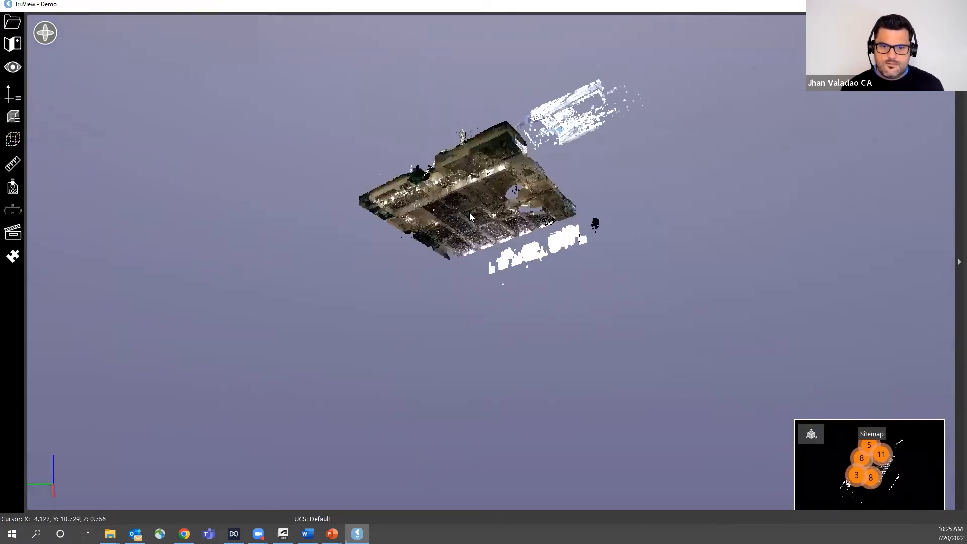
{"action": "scroll", "coordinate": [469, 215], "scroll_direction": "up", "scroll_amount": 4}
{"action": "left_click_drag", "start_coordinate": [456, 237], "coordinate": [517, 33]}
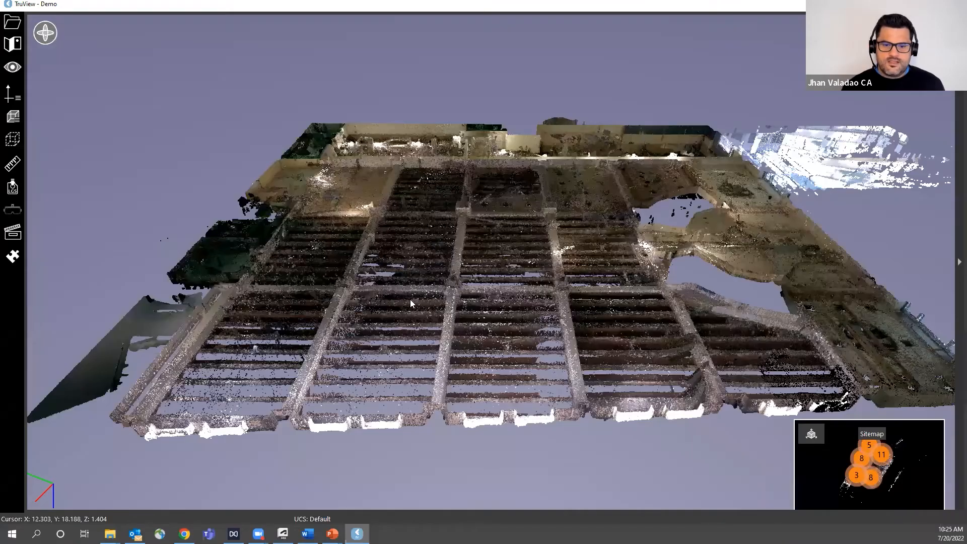
{"action": "scroll", "coordinate": [410, 299], "scroll_direction": "up", "scroll_amount": 3}
{"action": "left_click_drag", "start_coordinate": [381, 325], "coordinate": [370, 376]}
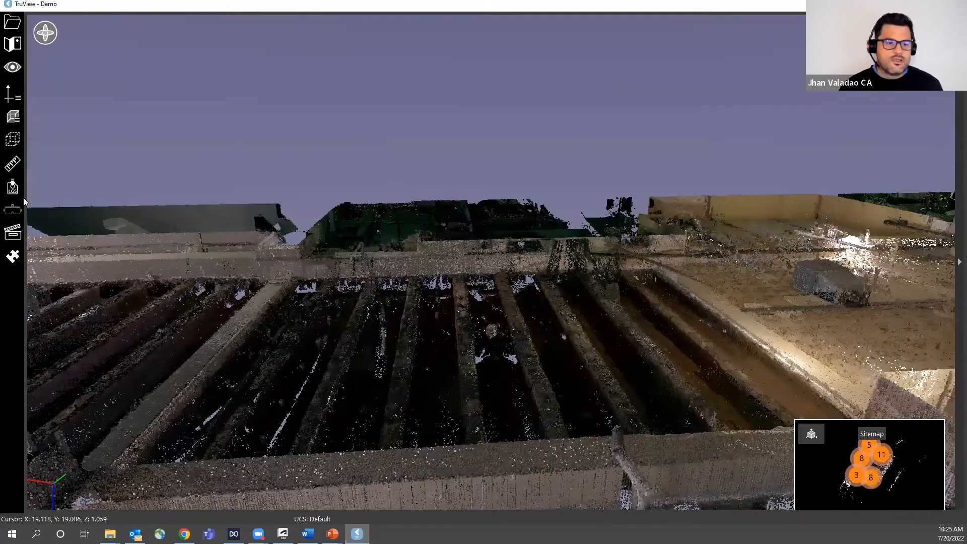
{"action": "left_click", "coordinate": [13, 256]}
{"action": "left_click", "coordinate": [49, 278]}
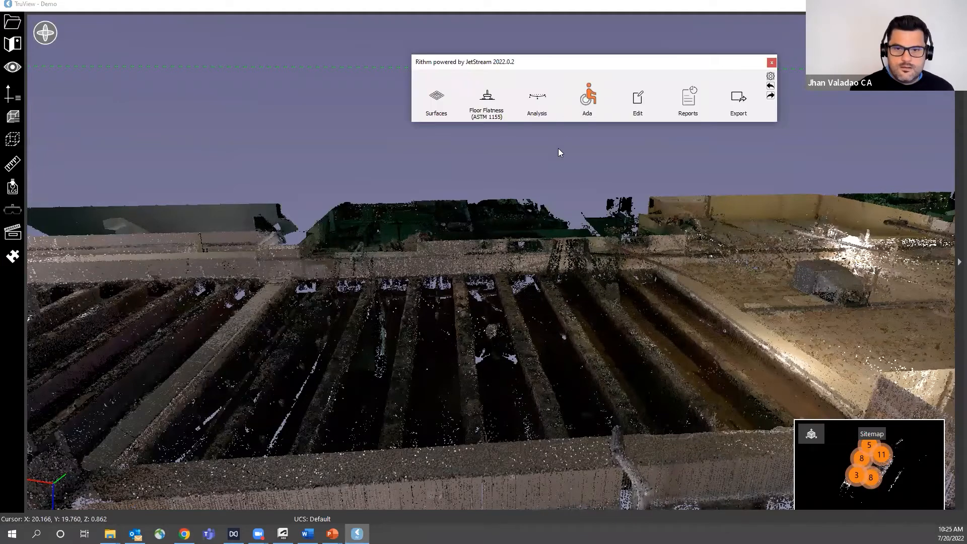
{"action": "left_click", "coordinate": [538, 98]}
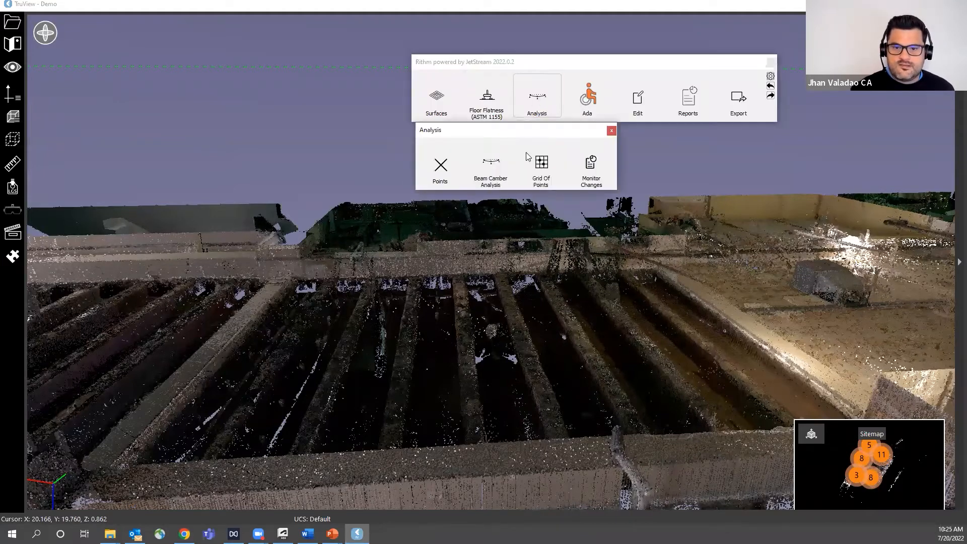
{"action": "left_click", "coordinate": [491, 186]}
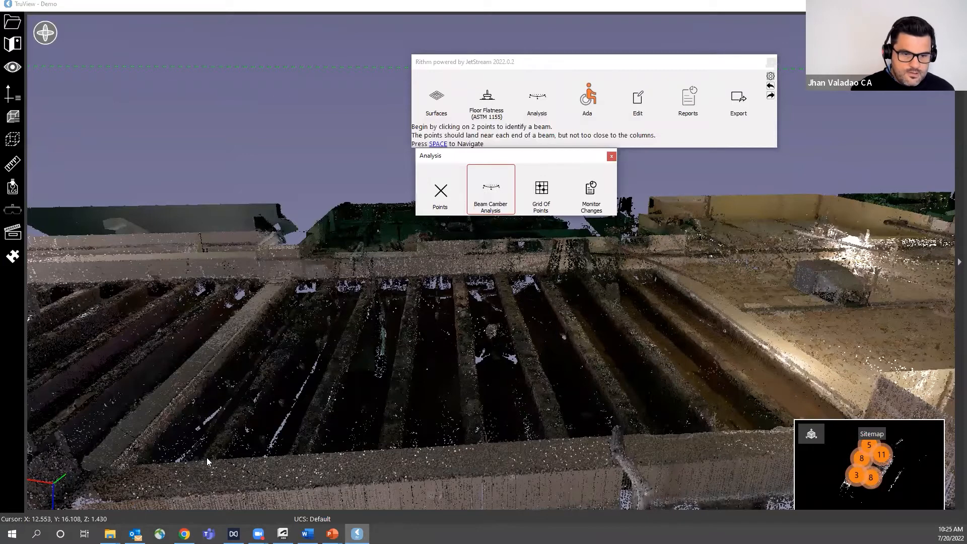
- Identify one beam by a point near each end, and repeat it for the six similar parallel beams in the bay
{"action": "left_click", "coordinate": [206, 458]}
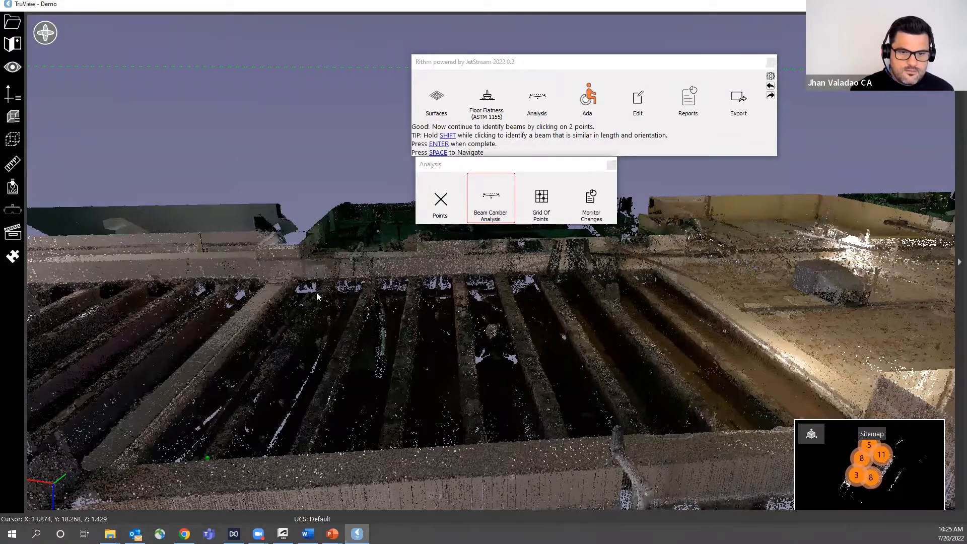
{"action": "left_click", "coordinate": [330, 279]}
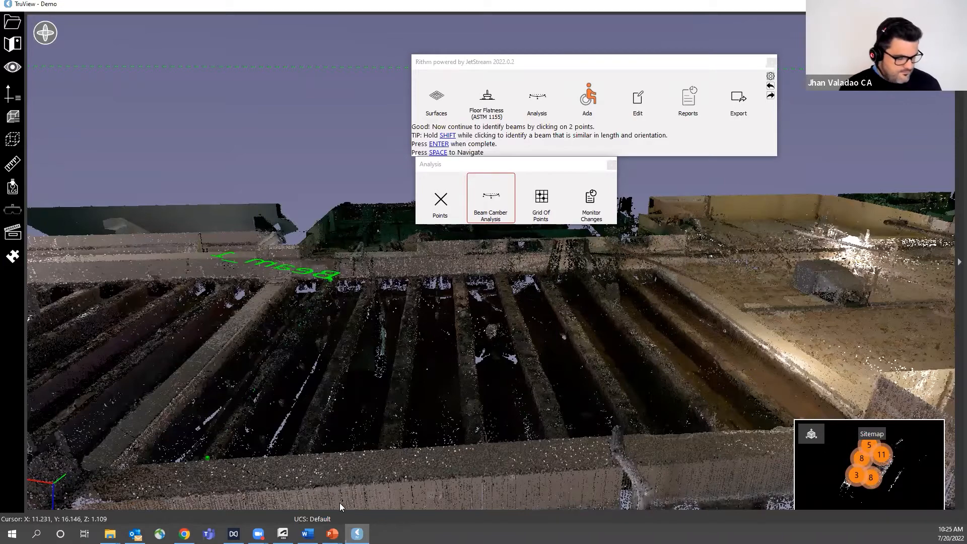
{"action": "left_click", "coordinate": [298, 451], "text": "shift"}
{"action": "left_click", "coordinate": [391, 445], "text": "shift"}
{"action": "left_click", "coordinate": [476, 437], "text": "shift"}
{"action": "left_click", "coordinate": [559, 435], "text": "shift"}
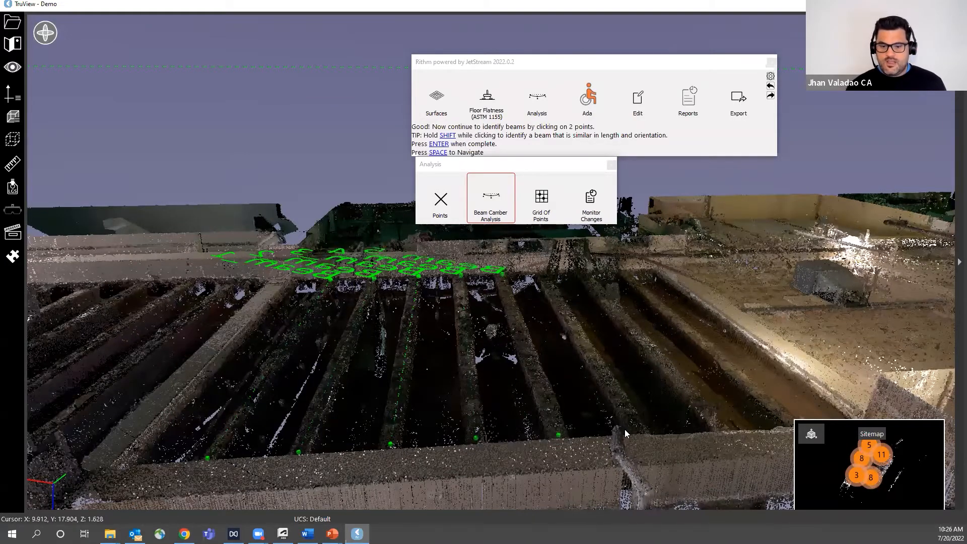
{"action": "left_click", "coordinate": [639, 429], "text": "shift"}
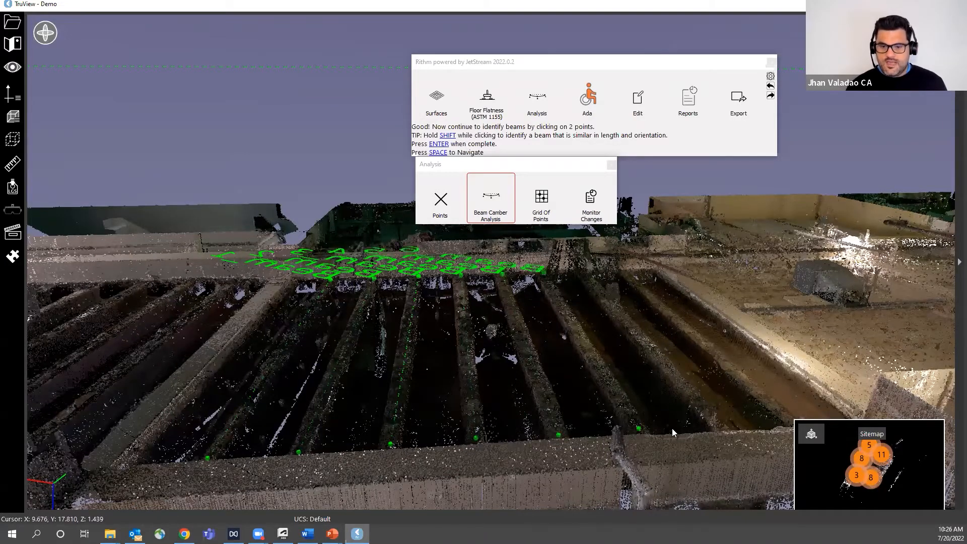
{"action": "left_click", "coordinate": [720, 428], "text": "shift"}
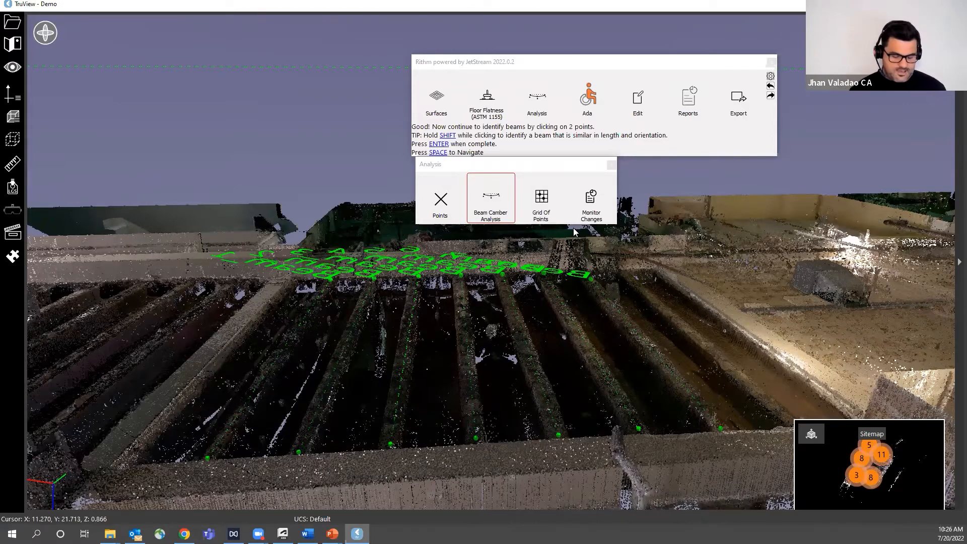
- Finish the beam selection and decline to run the steel analysis
{"action": "key", "text": "Return"}
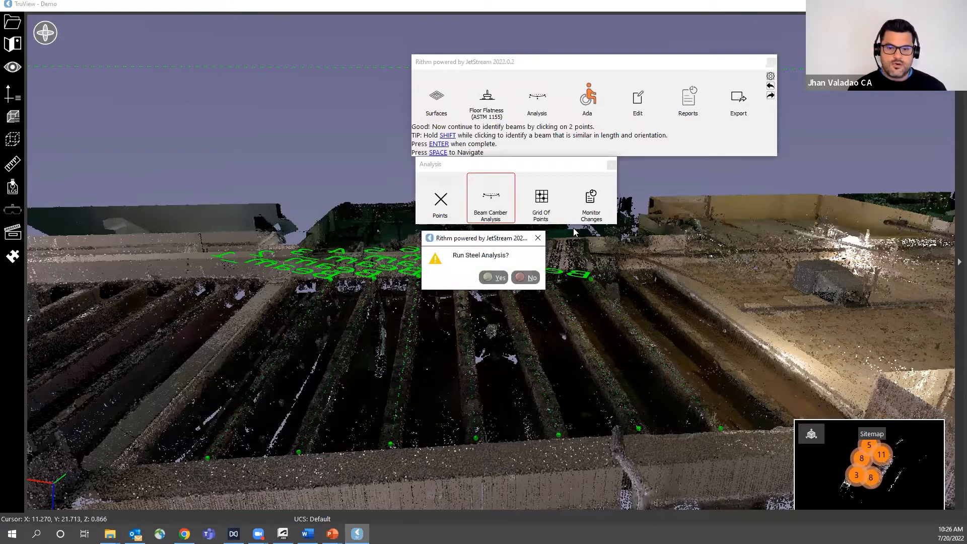
{"action": "left_click", "coordinate": [537, 277]}
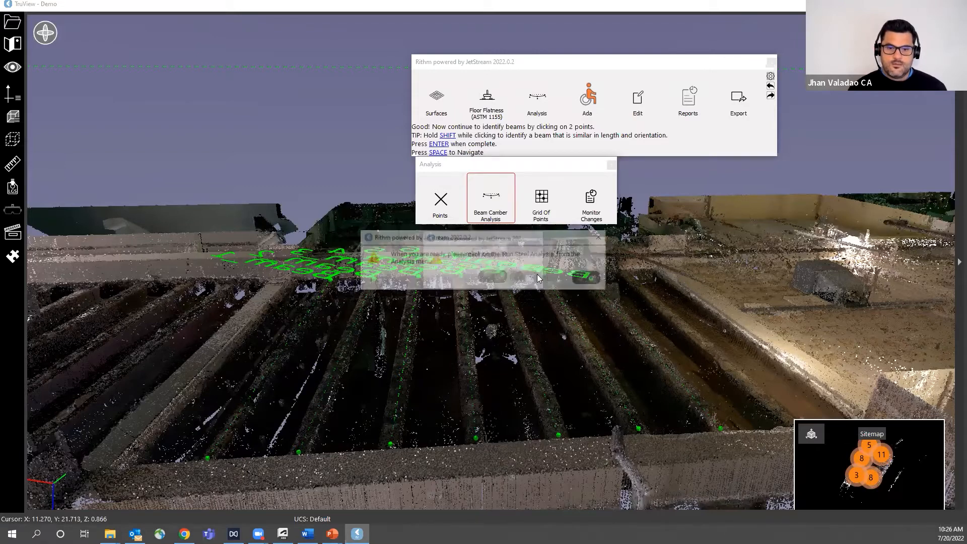
{"action": "left_click", "coordinate": [587, 278]}
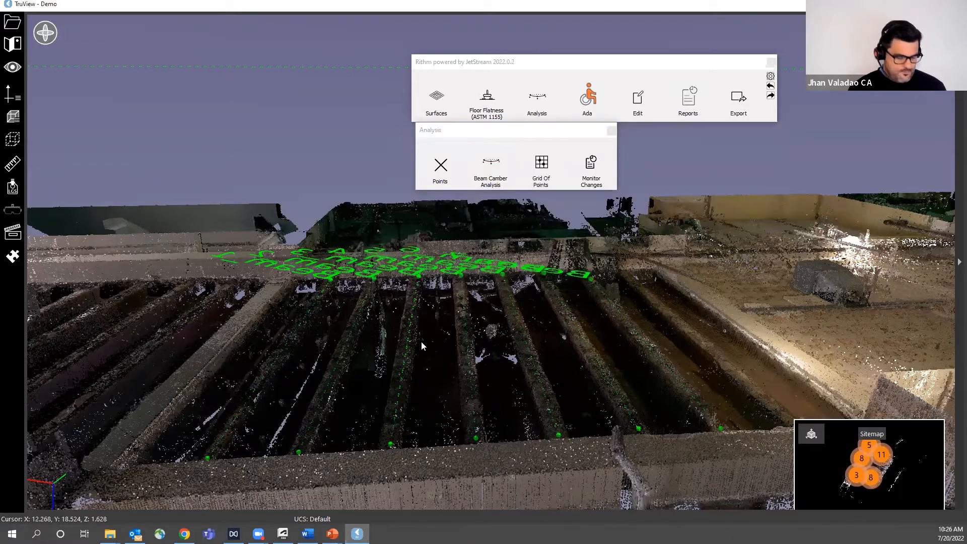
- Run the steel analysis on the seven identified beams and dismiss the labeling options without applying them
{"action": "left_click_drag", "start_coordinate": [422, 376], "coordinate": [433, 175]}
{"action": "scroll", "coordinate": [479, 303], "scroll_direction": "down", "scroll_amount": 3}
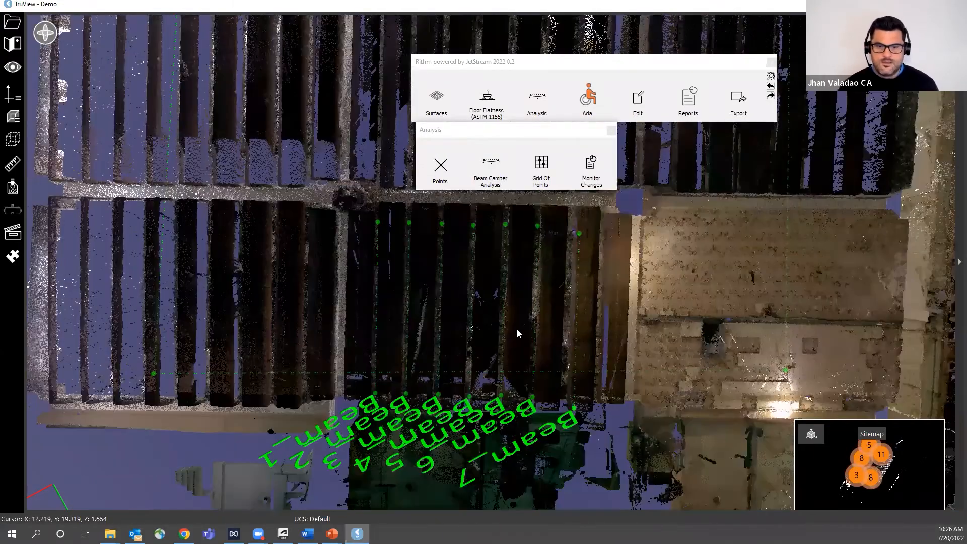
{"action": "left_click_drag", "start_coordinate": [507, 328], "coordinate": [505, 247]}
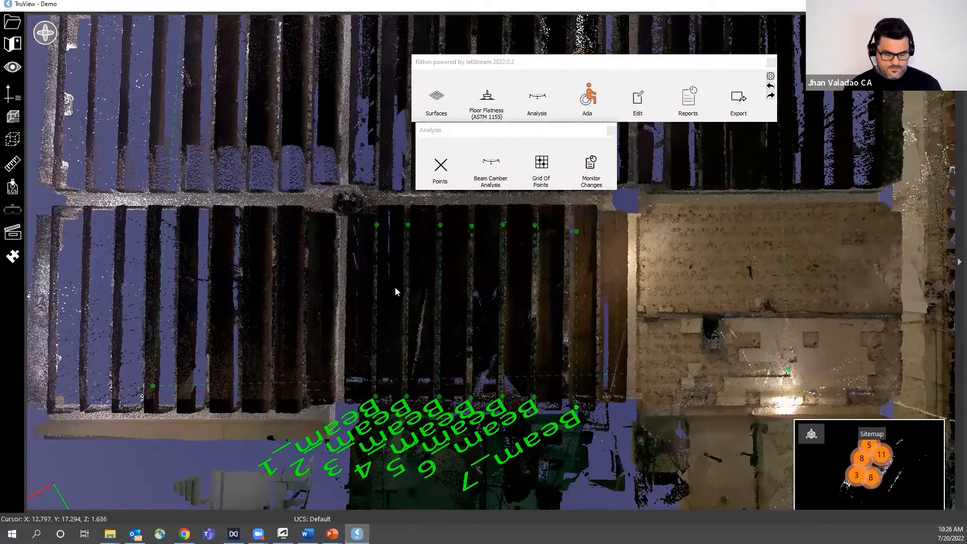
{"action": "left_click", "coordinate": [483, 170]}
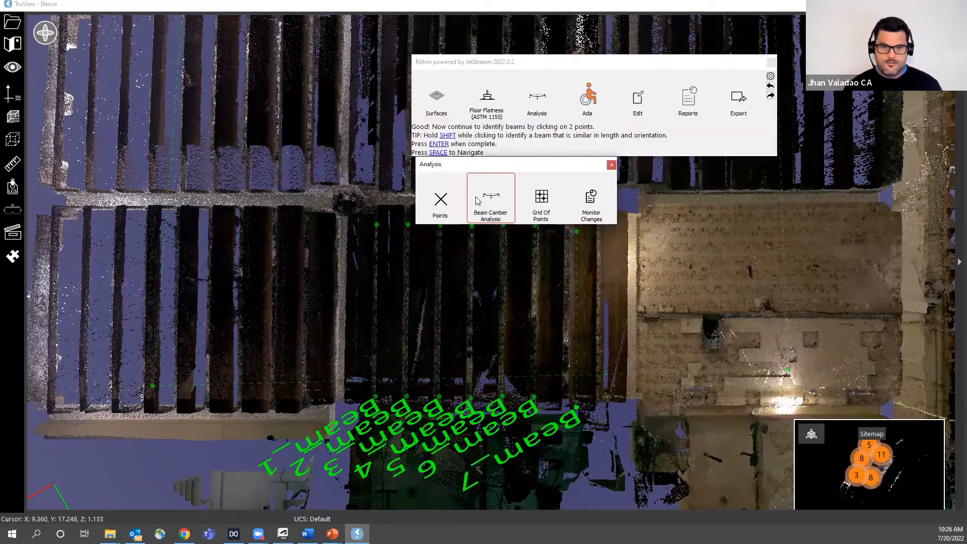
{"action": "key", "text": "Return"}
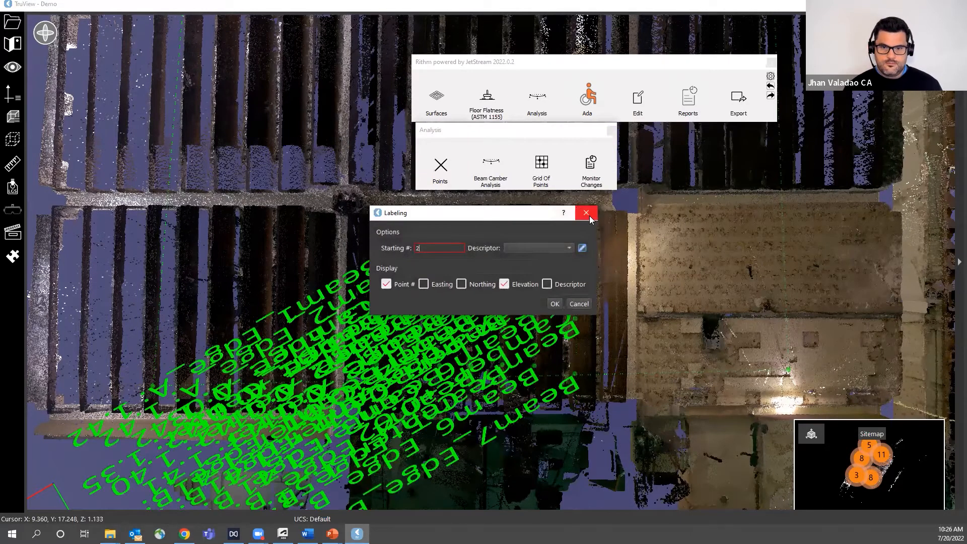
{"action": "left_click", "coordinate": [587, 213]}
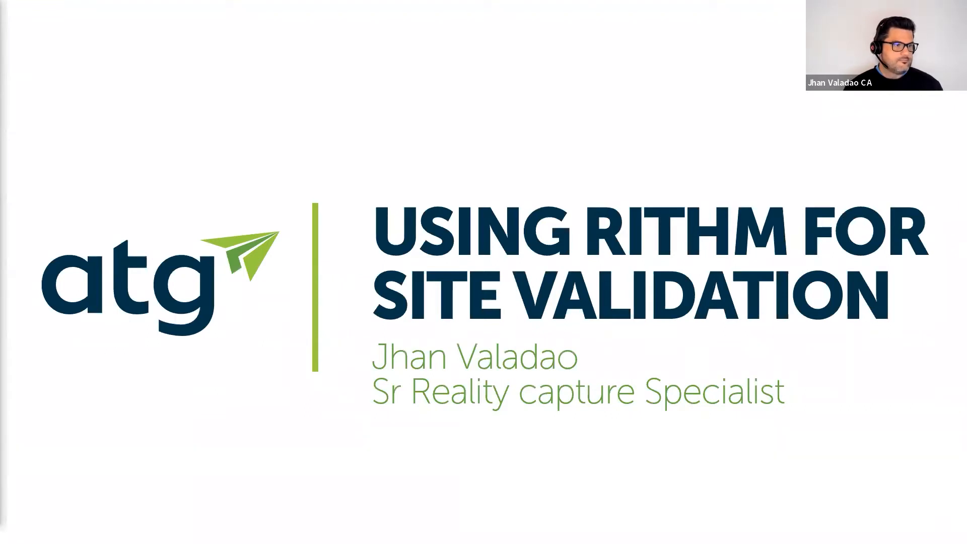
- Switch to TruView, open the Demo site in 3D, and manually create and apply a clip box that reduces the scan's height
{"action": "key", "text": "alt+Tab"}
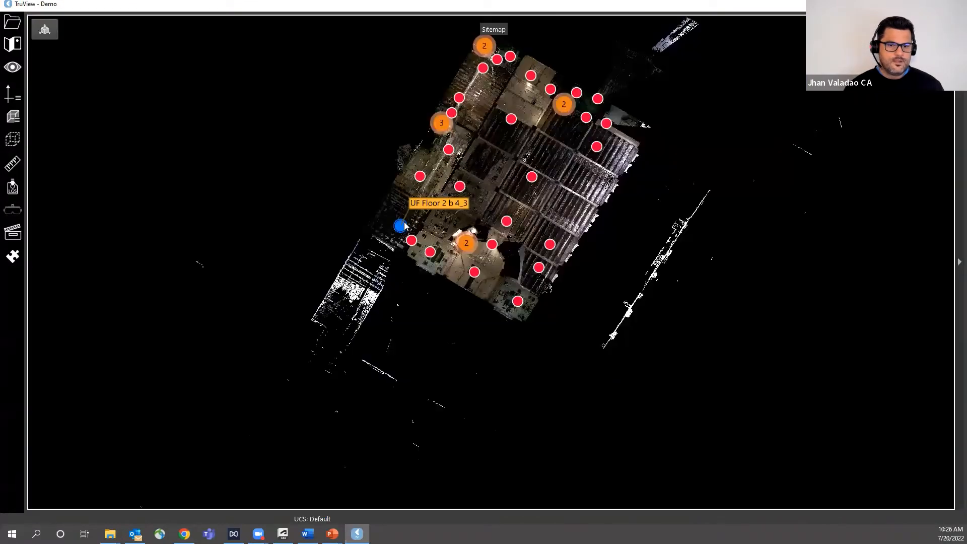
{"action": "left_click", "coordinate": [55, 29]}
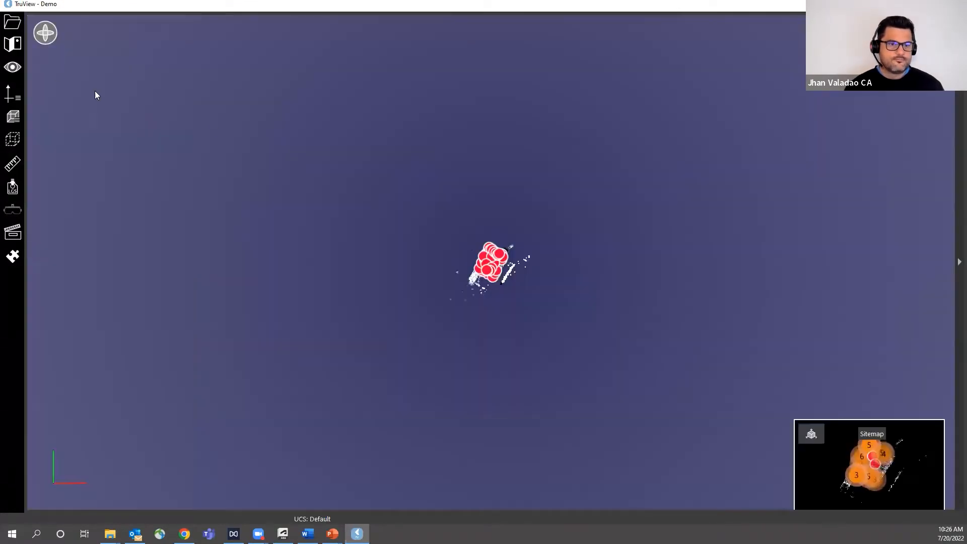
{"action": "scroll", "coordinate": [470, 271], "scroll_direction": "up", "scroll_amount": 6}
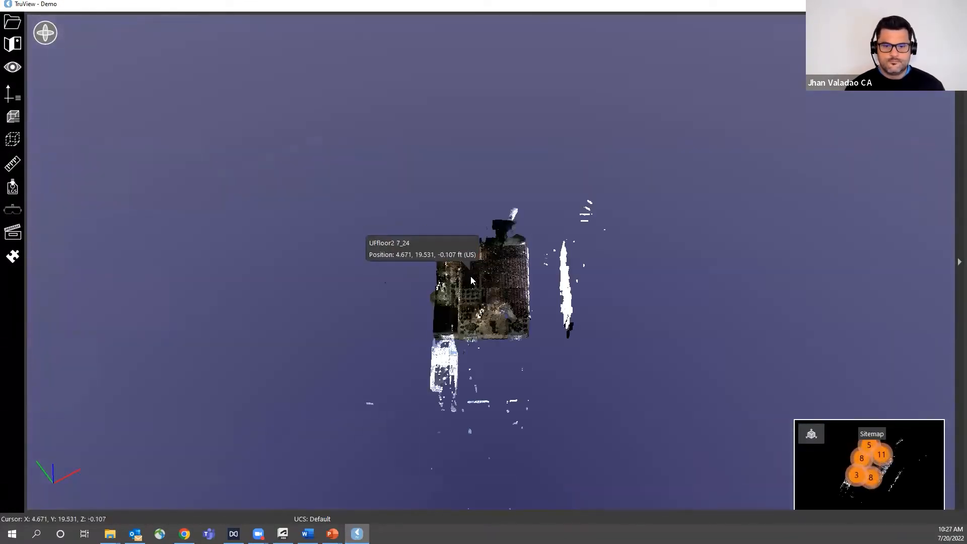
{"action": "left_click", "coordinate": [12, 138]}
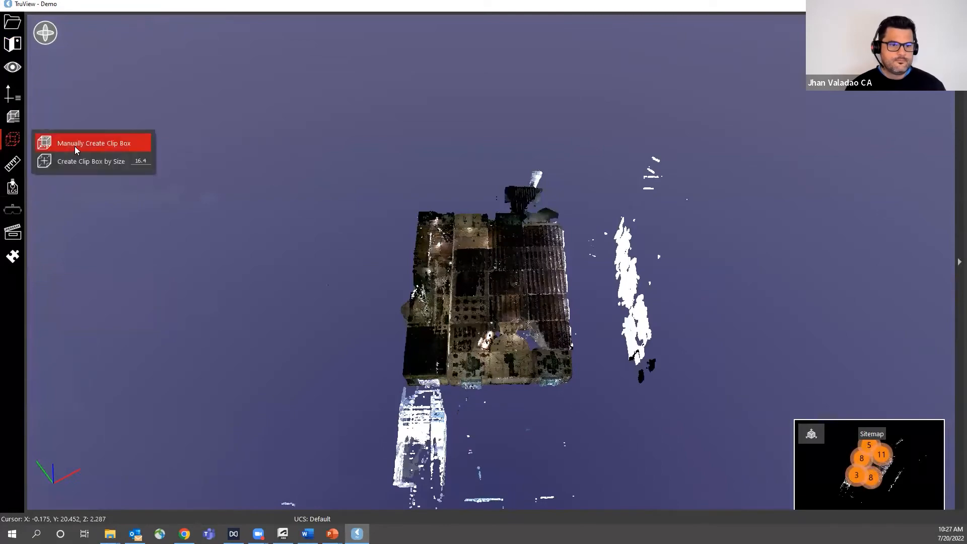
{"action": "left_click", "coordinate": [61, 142]}
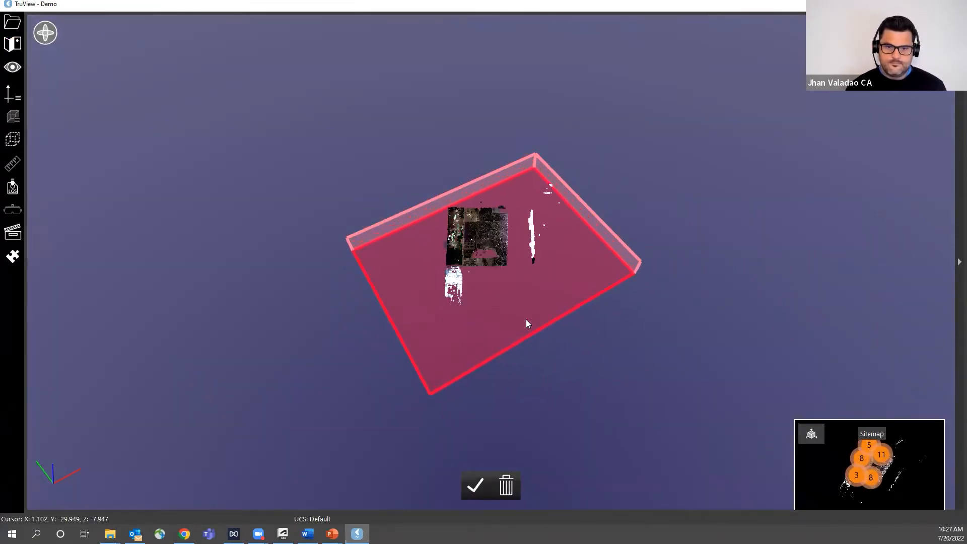
{"action": "left_click", "coordinate": [476, 485]}
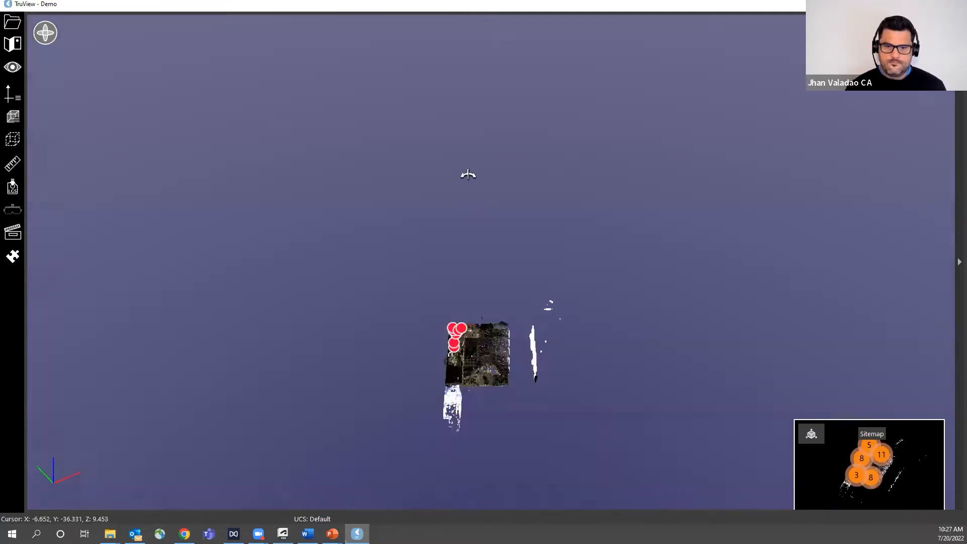
- Launch the Rithm plugin with the clipped building's exposed beams in close view
{"action": "middle_click_drag", "start_coordinate": [462, 325], "coordinate": [474, 129]}
{"action": "middle_click_drag", "start_coordinate": [484, 489], "coordinate": [487, 238]}
{"action": "scroll", "coordinate": [494, 175], "scroll_direction": "up", "scroll_amount": 4}
{"action": "scroll", "coordinate": [493, 166], "scroll_direction": "up", "scroll_amount": 3}
{"action": "left_click_drag", "start_coordinate": [494, 151], "coordinate": [575, 125]}
{"action": "middle_click_drag", "start_coordinate": [705, 507], "coordinate": [575, 297]}
{"action": "scroll", "coordinate": [575, 297], "scroll_direction": "up", "scroll_amount": 3}
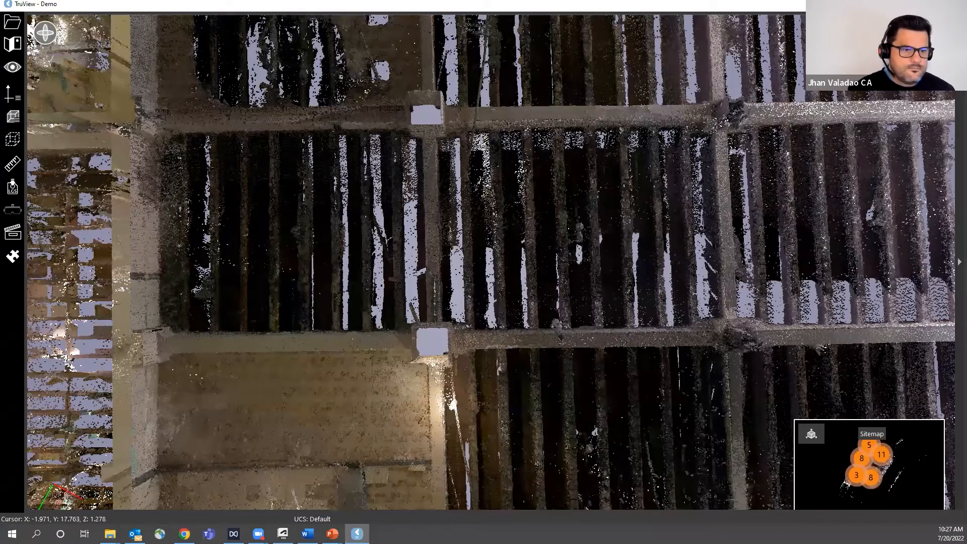
{"action": "left_click", "coordinate": [12, 257]}
{"action": "left_click", "coordinate": [80, 277]}
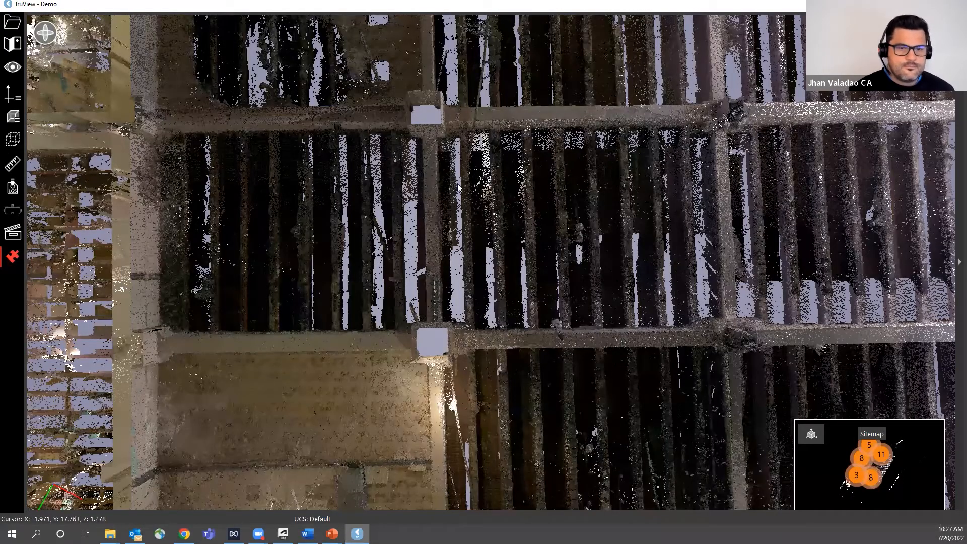
- Create the beam camber report for the Steel_10 descriptor
{"action": "scroll", "coordinate": [713, 364], "scroll_direction": "down", "scroll_amount": 10}
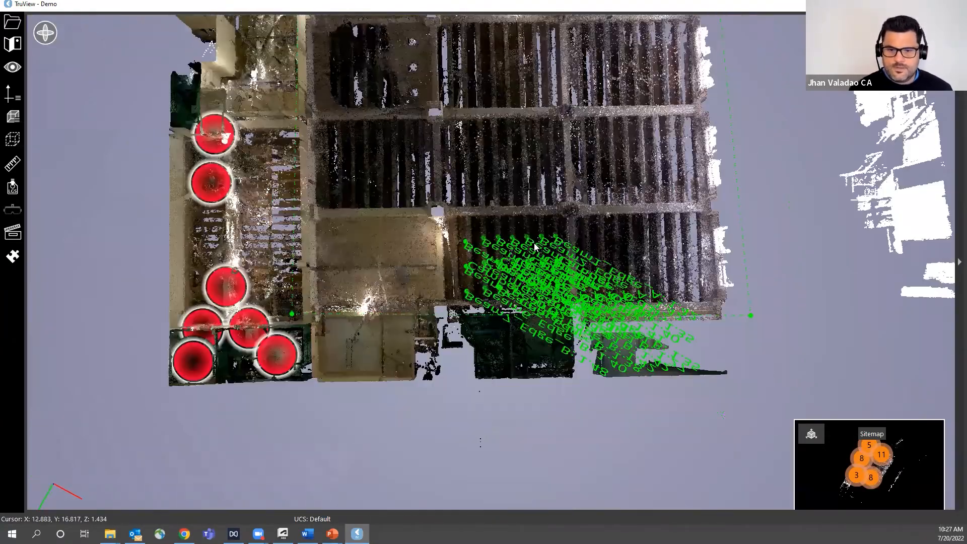
{"action": "scroll", "coordinate": [535, 247], "scroll_direction": "up", "scroll_amount": 5}
{"action": "scroll", "coordinate": [524, 247], "scroll_direction": "up", "scroll_amount": 2}
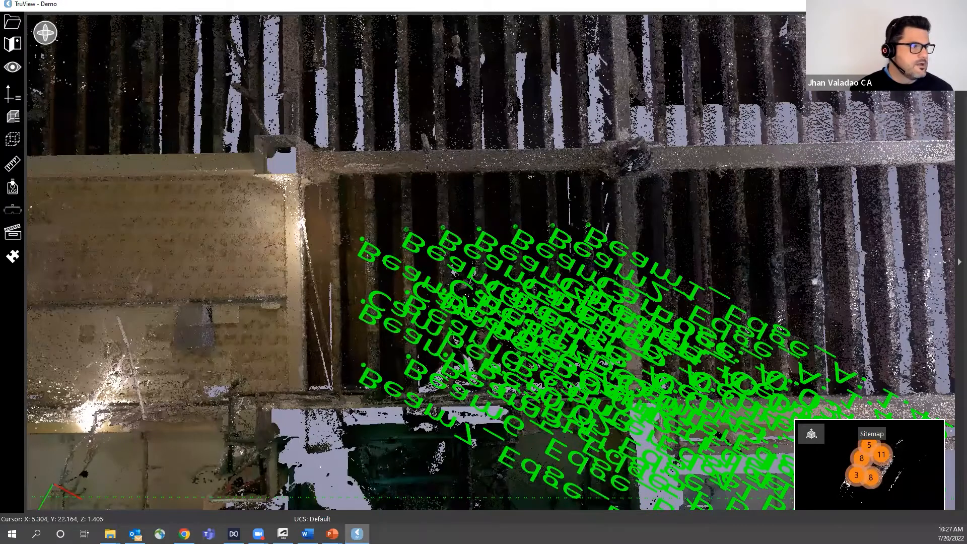
{"action": "left_click", "coordinate": [693, 113]}
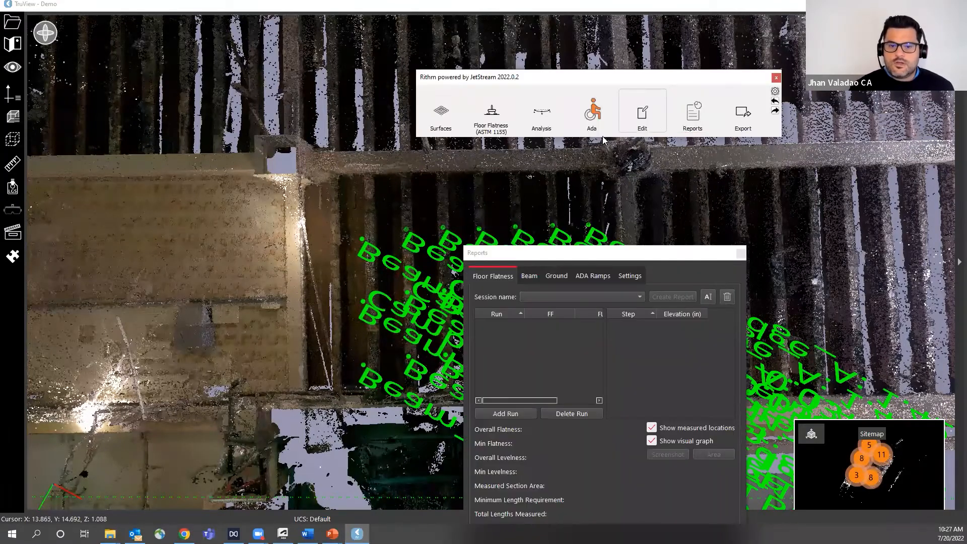
{"action": "left_click", "coordinate": [528, 276]}
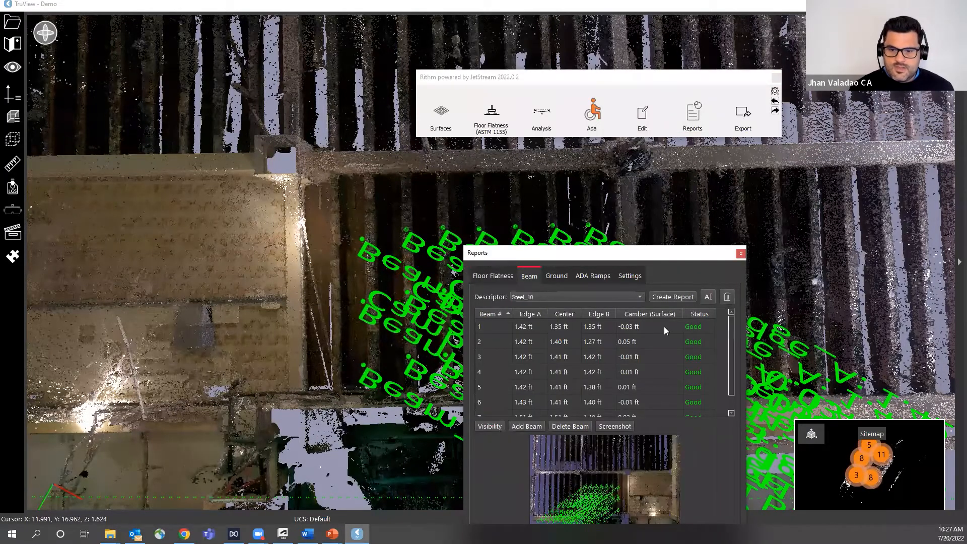
{"action": "left_click", "coordinate": [681, 297]}
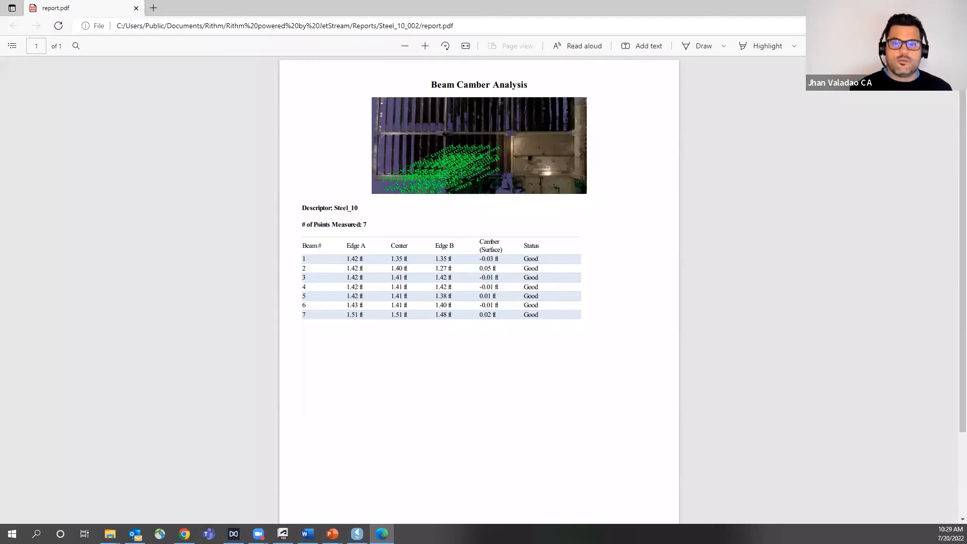
- Close the camber report PDF, move the Reports window off the beam labels, and close it together with Rithm
{"action": "key", "text": "ctrl+w"}
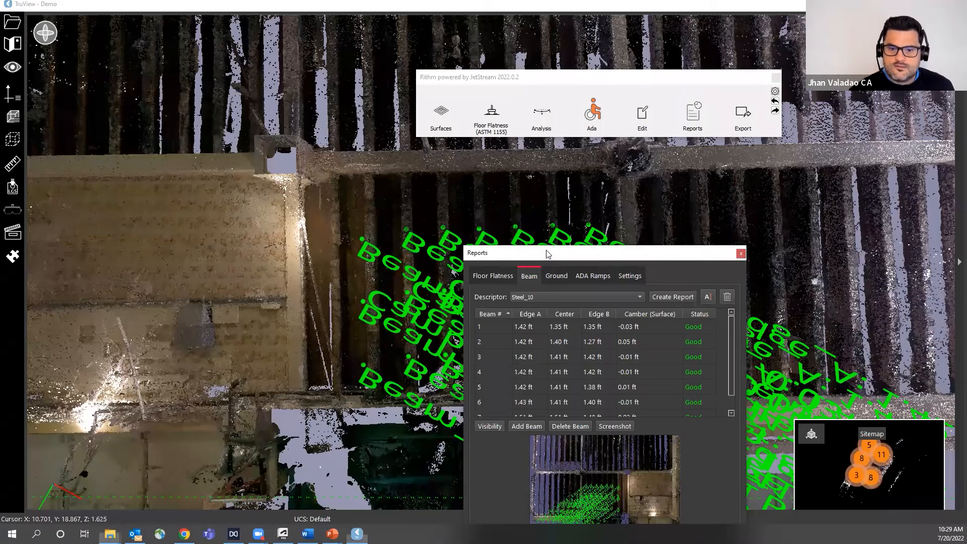
{"action": "left_click_drag", "start_coordinate": [548, 253], "coordinate": [454, 154]}
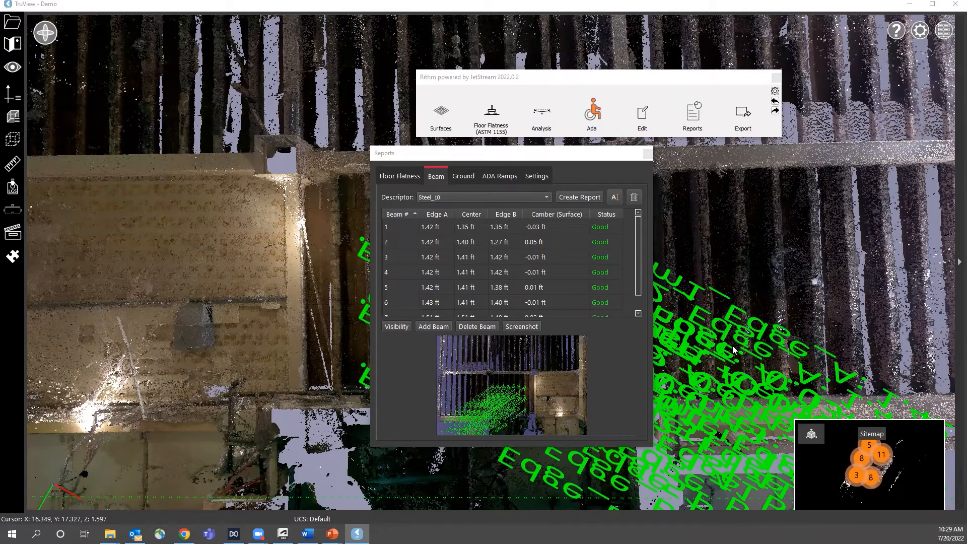
{"action": "left_click", "coordinate": [488, 153]}
{"action": "left_click_drag", "start_coordinate": [488, 154], "coordinate": [197, 97]}
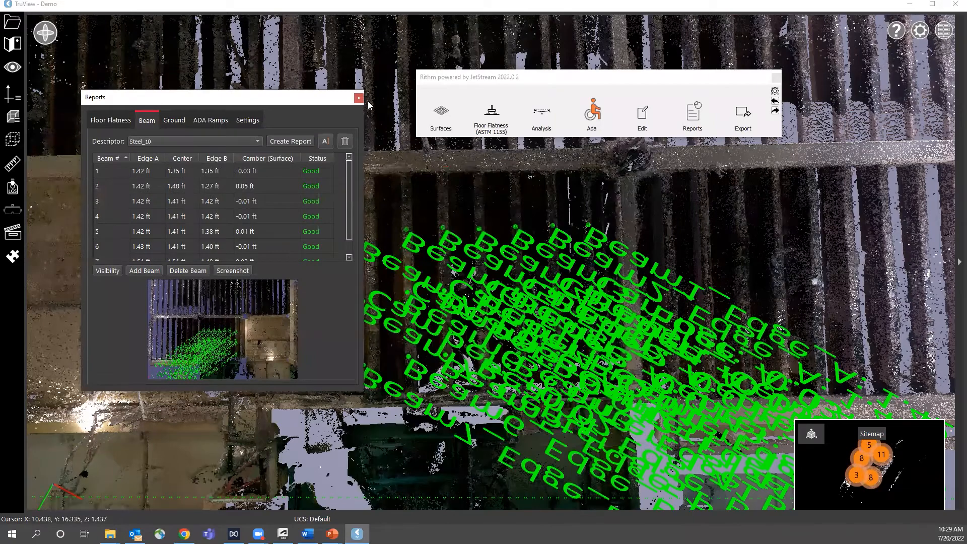
{"action": "left_click", "coordinate": [358, 97]}
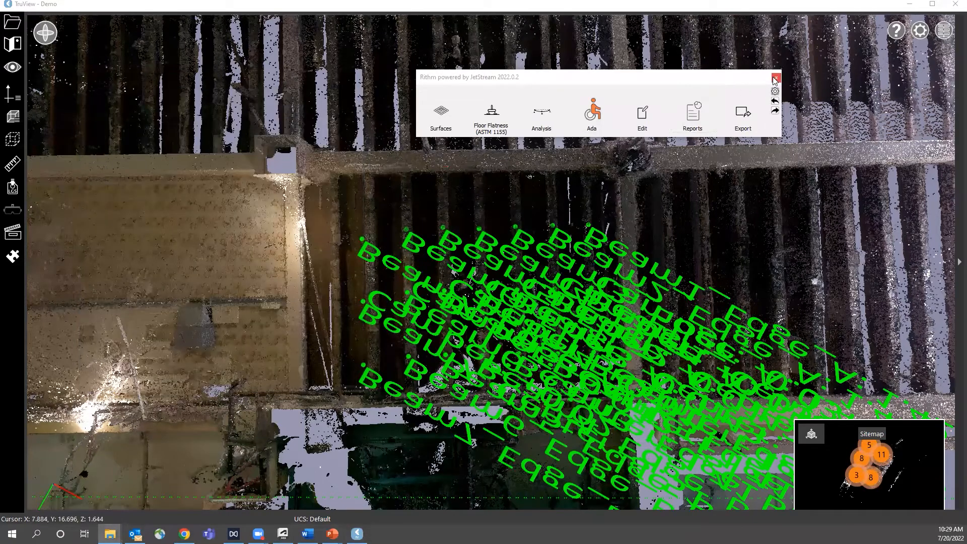
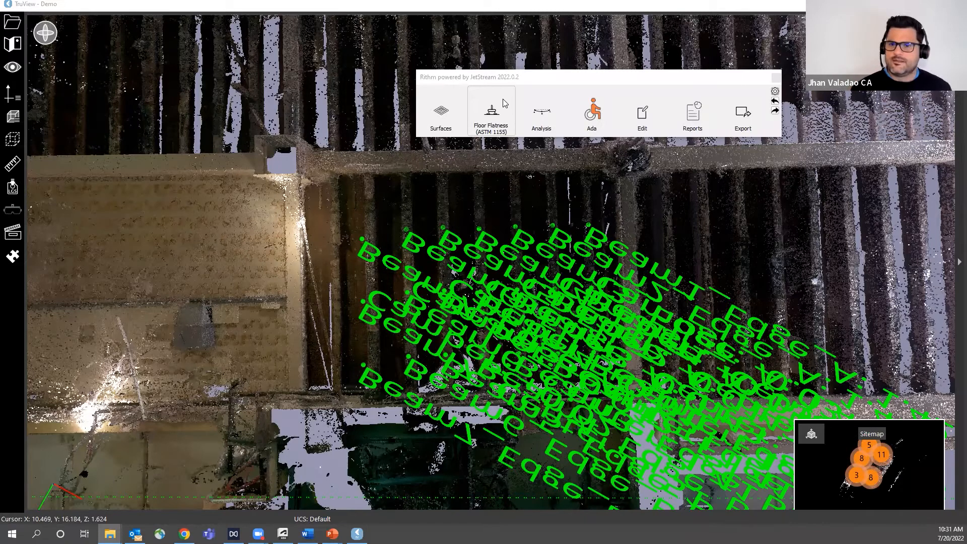
{"action": "left_click", "coordinate": [776, 77]}
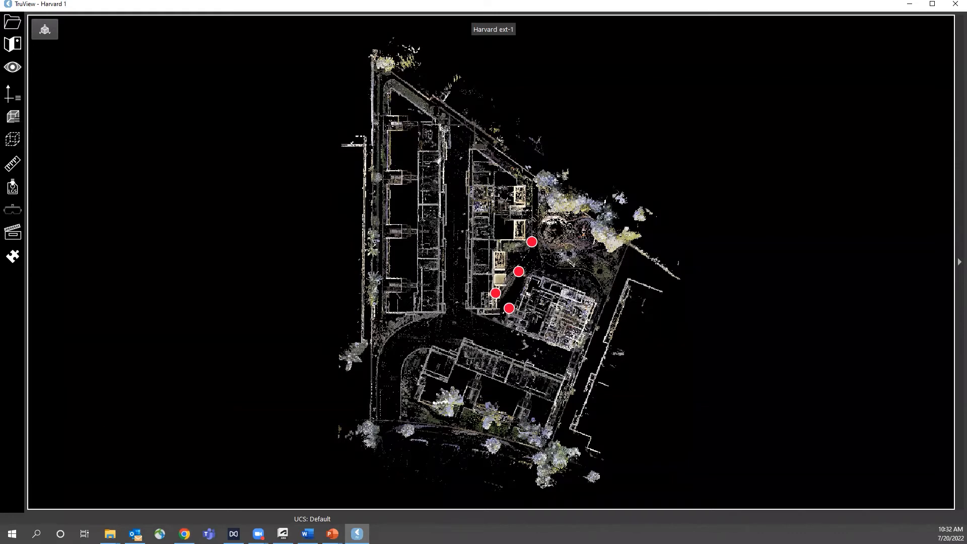
- Open the Harvard ext-1 site in 3D and start a manual clip box around the scan
{"action": "left_click", "coordinate": [46, 30]}
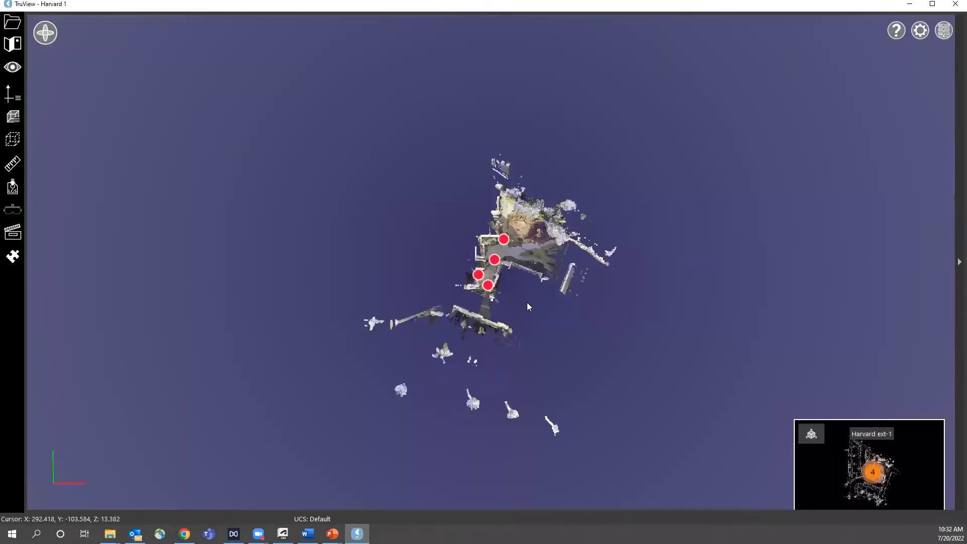
{"action": "scroll", "coordinate": [504, 302], "scroll_direction": "up", "scroll_amount": 5}
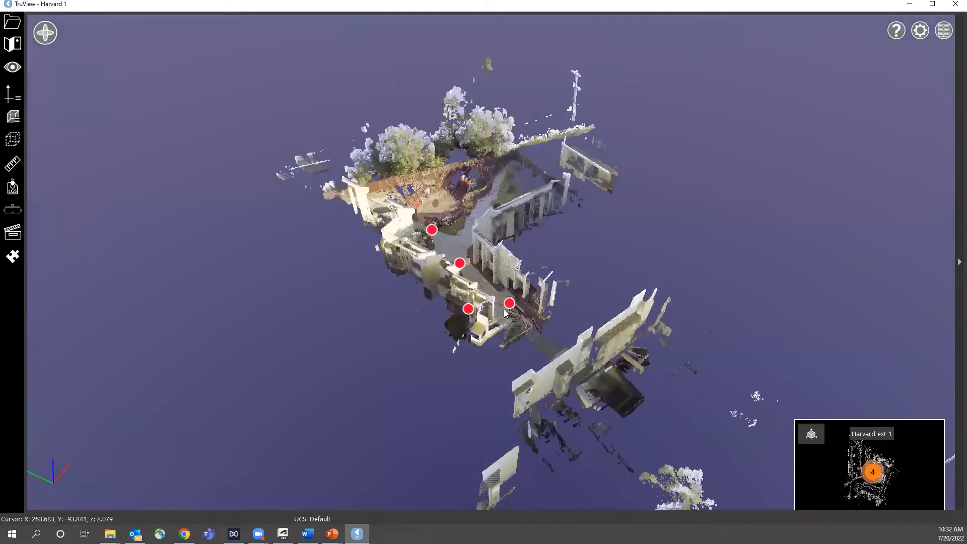
{"action": "scroll", "coordinate": [502, 311], "scroll_direction": "up", "scroll_amount": 2}
{"action": "left_click_drag", "start_coordinate": [457, 291], "coordinate": [66, 207]}
{"action": "left_click_drag", "start_coordinate": [346, 276], "coordinate": [451, 335]}
{"action": "scroll", "coordinate": [450, 336], "scroll_direction": "down", "scroll_amount": 5}
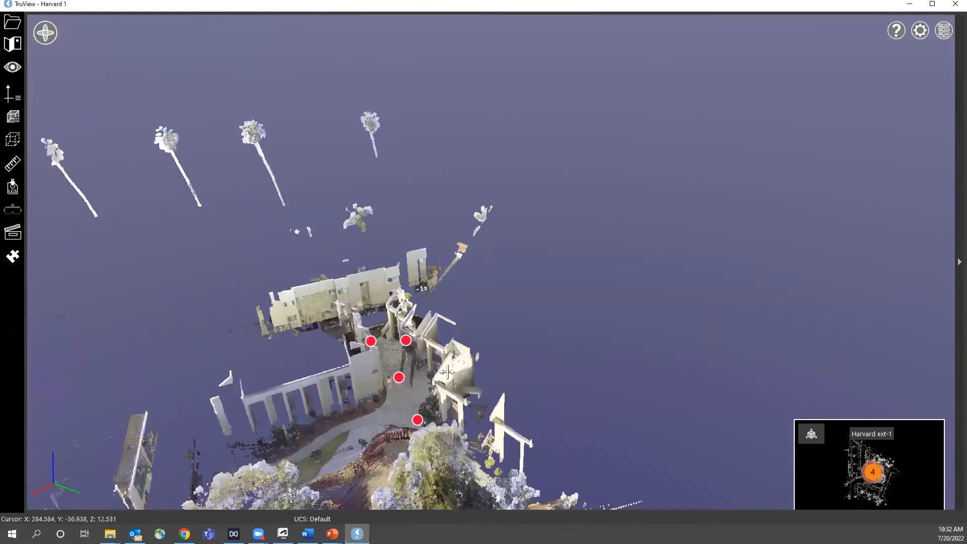
{"action": "scroll", "coordinate": [497, 303], "scroll_direction": "up", "scroll_amount": 2}
{"action": "scroll", "coordinate": [497, 303], "scroll_direction": "up", "scroll_amount": 1}
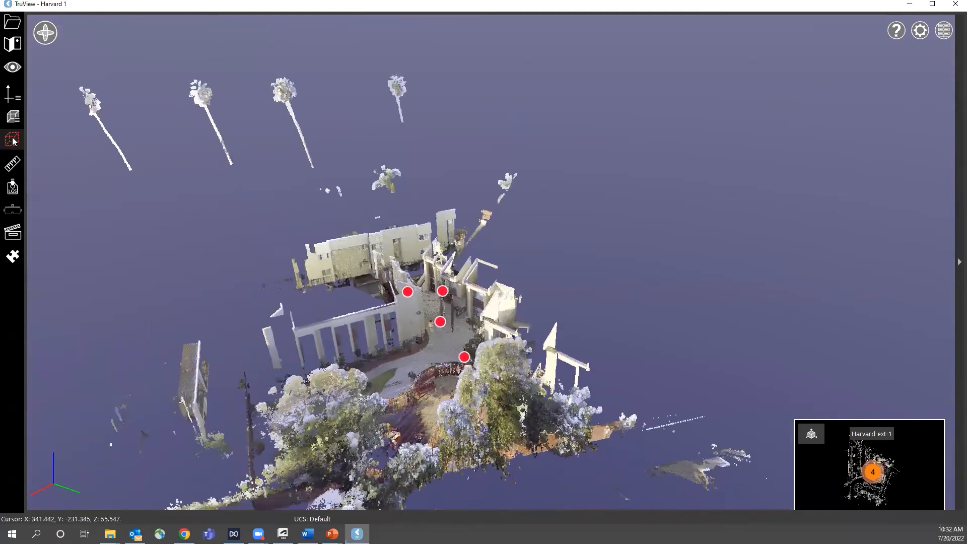
{"action": "left_click", "coordinate": [12, 140]}
{"action": "left_click", "coordinate": [69, 146]}
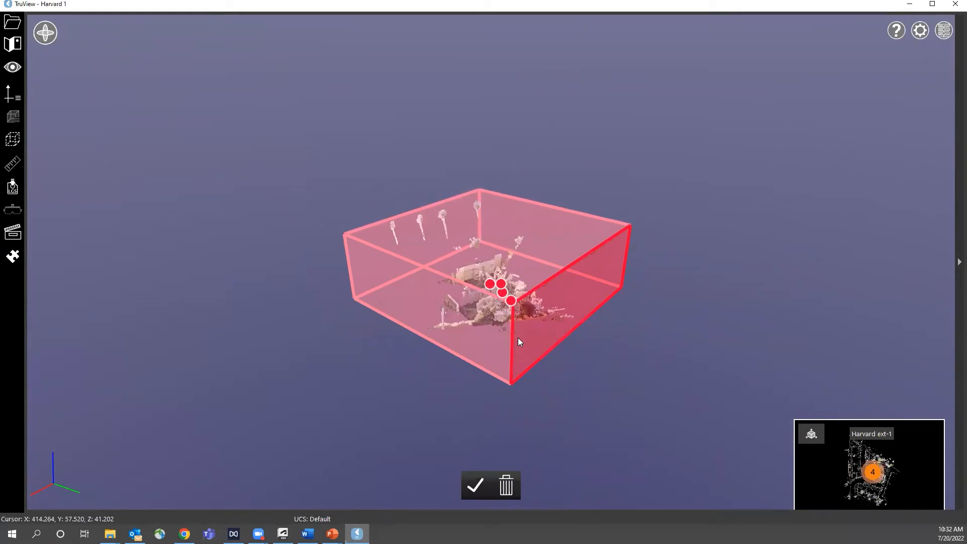
- Pull the clip box's side faces inward to the walkway and buildings around the scan positions
{"action": "left_click_drag", "start_coordinate": [514, 340], "coordinate": [467, 280]}
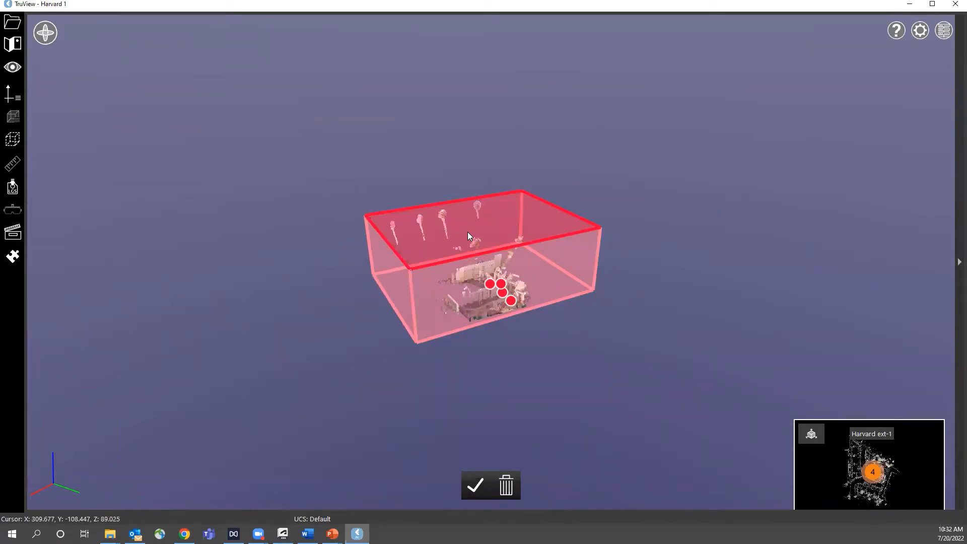
{"action": "scroll", "coordinate": [466, 235], "scroll_direction": "up", "scroll_amount": 2}
{"action": "scroll", "coordinate": [466, 236], "scroll_direction": "up", "scroll_amount": 2}
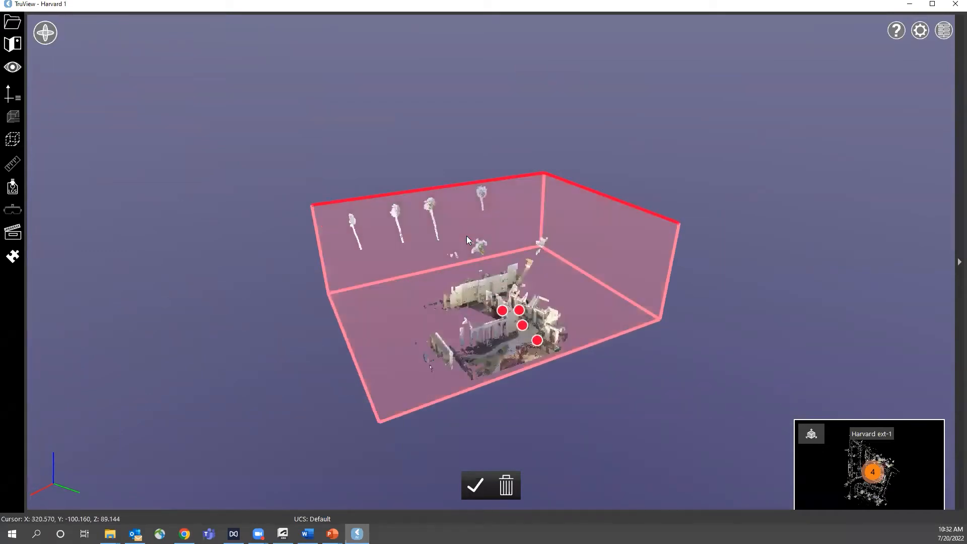
{"action": "left_click_drag", "start_coordinate": [461, 247], "coordinate": [498, 304]}
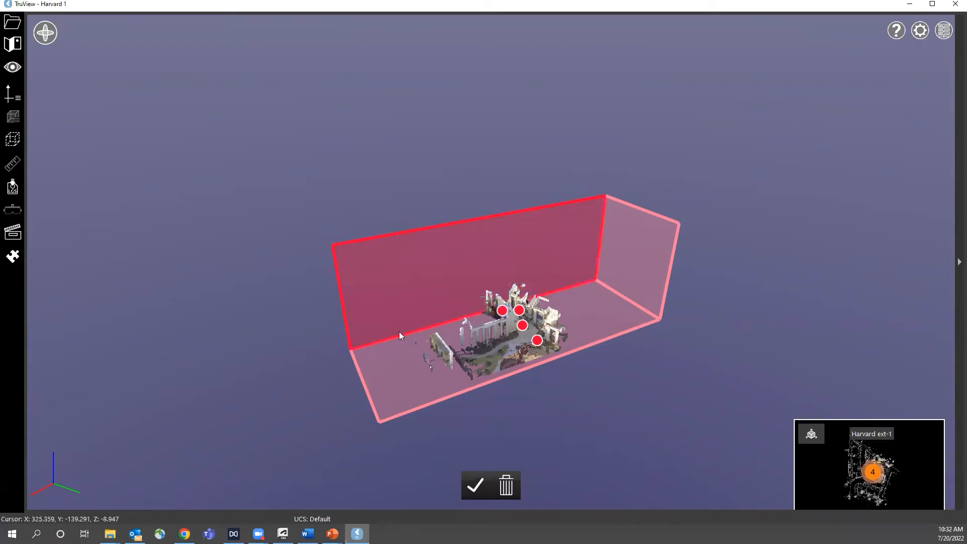
{"action": "left_click_drag", "start_coordinate": [362, 344], "coordinate": [499, 310]}
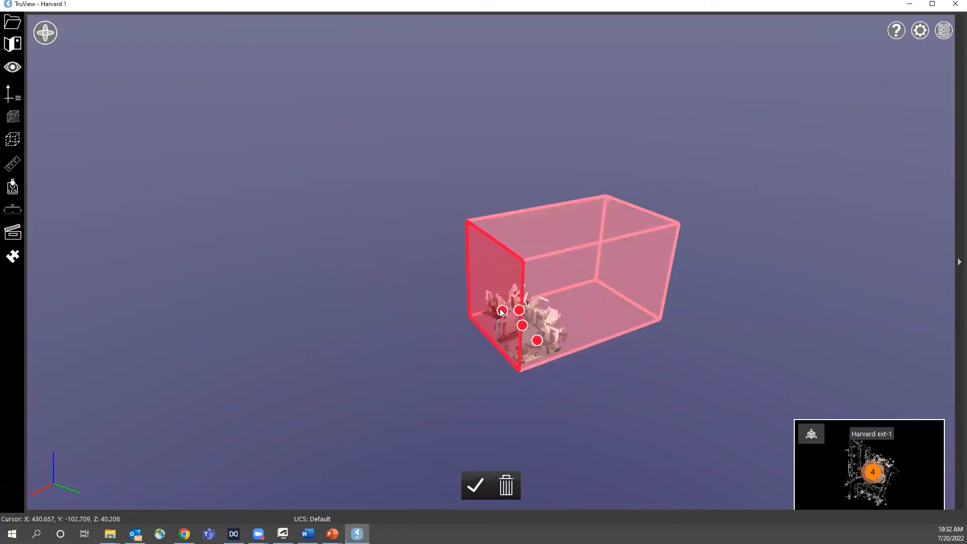
{"action": "left_click_drag", "start_coordinate": [650, 281], "coordinate": [523, 312]}
- Move one clip box side back out to include the adjoining walls, lower its top to the walls, trim the opposite side and apply it
{"action": "scroll", "coordinate": [529, 308], "scroll_direction": "up", "scroll_amount": 5}
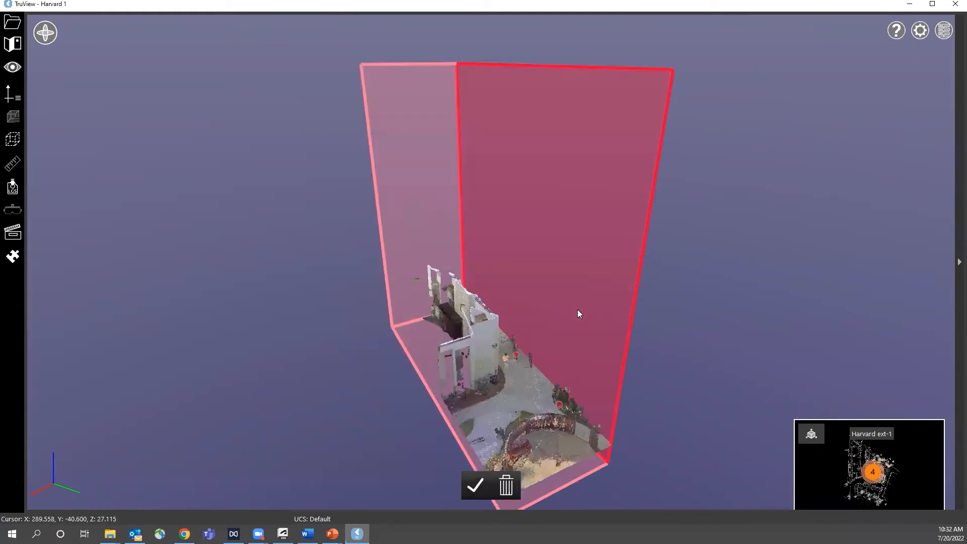
{"action": "left_click_drag", "start_coordinate": [607, 296], "coordinate": [612, 294]}
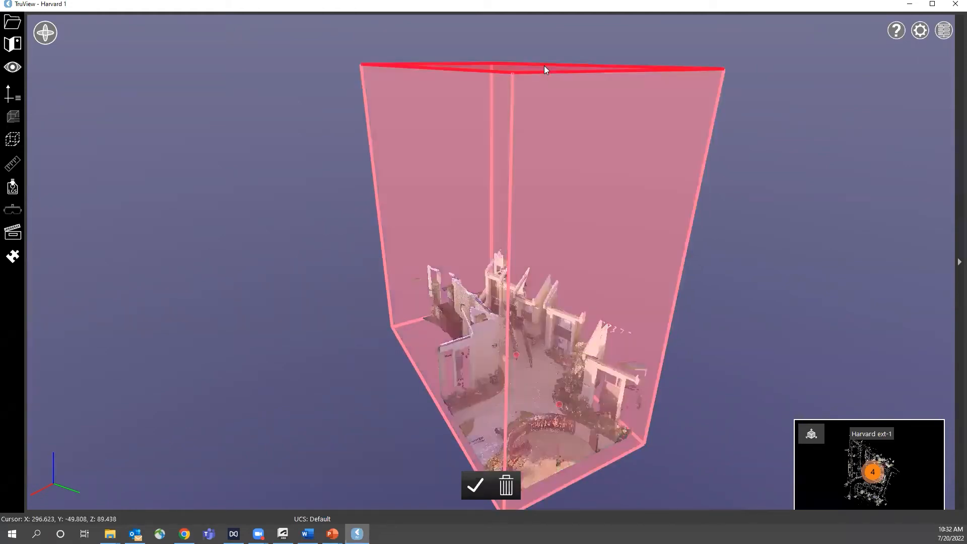
{"action": "left_click_drag", "start_coordinate": [533, 70], "coordinate": [517, 331]}
{"action": "scroll", "coordinate": [578, 392], "scroll_direction": "up", "scroll_amount": 3}
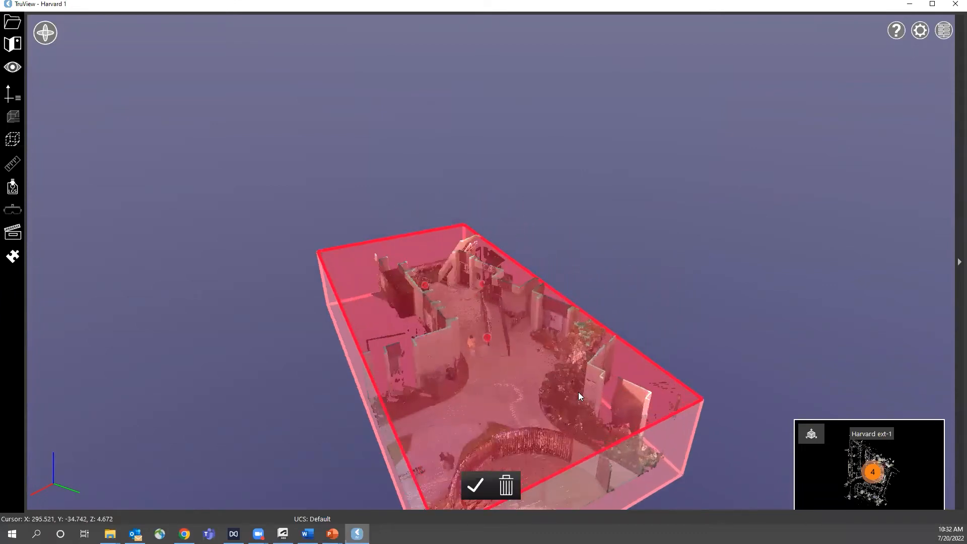
{"action": "left_click_drag", "start_coordinate": [389, 406], "coordinate": [523, 375]}
{"action": "left_click", "coordinate": [475, 485]}
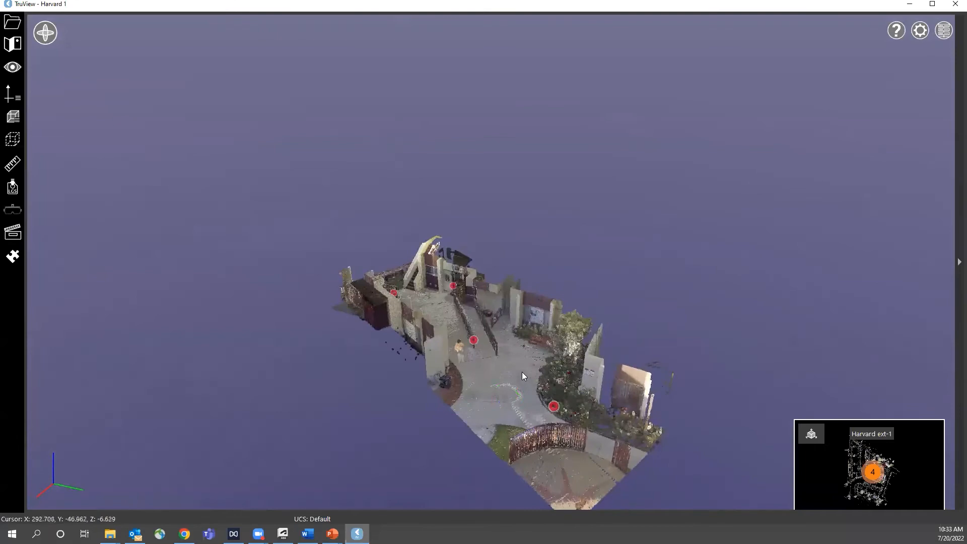
- Run Rithm's ADA Ramps analysis on the railed walkway, defining lines across its near end and its far end
{"action": "scroll", "coordinate": [479, 323], "scroll_direction": "up", "scroll_amount": 10}
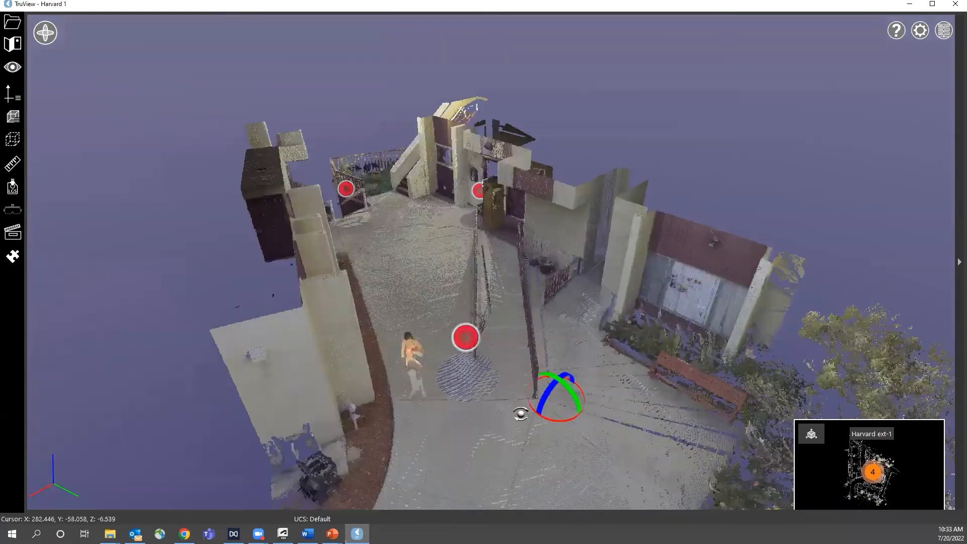
{"action": "left_click", "coordinate": [12, 257]}
{"action": "left_click", "coordinate": [51, 278]}
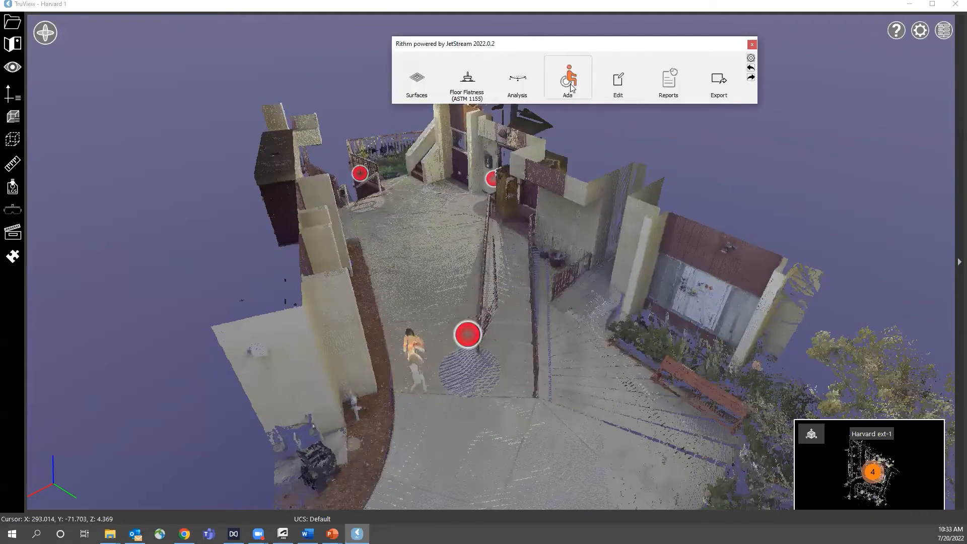
{"action": "left_click", "coordinate": [569, 81]}
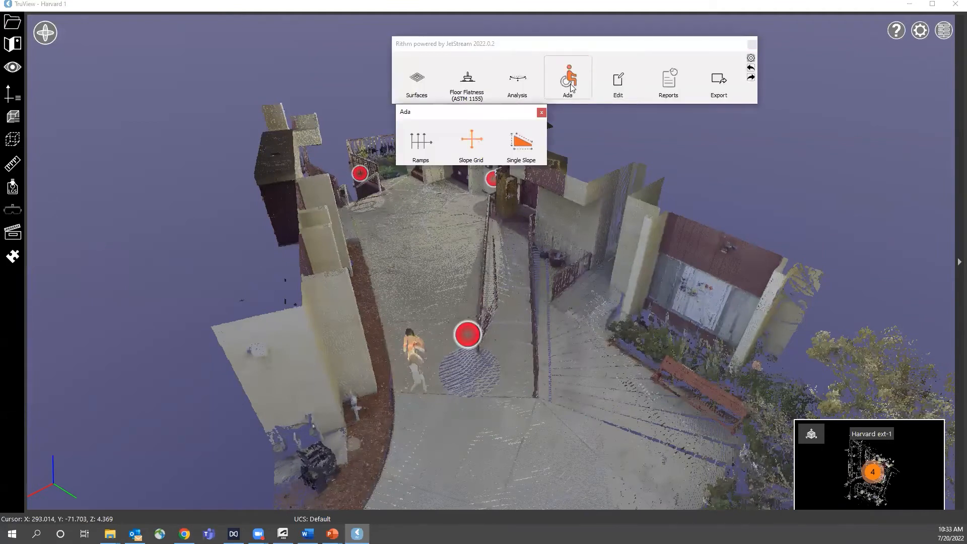
{"action": "left_click", "coordinate": [417, 143]}
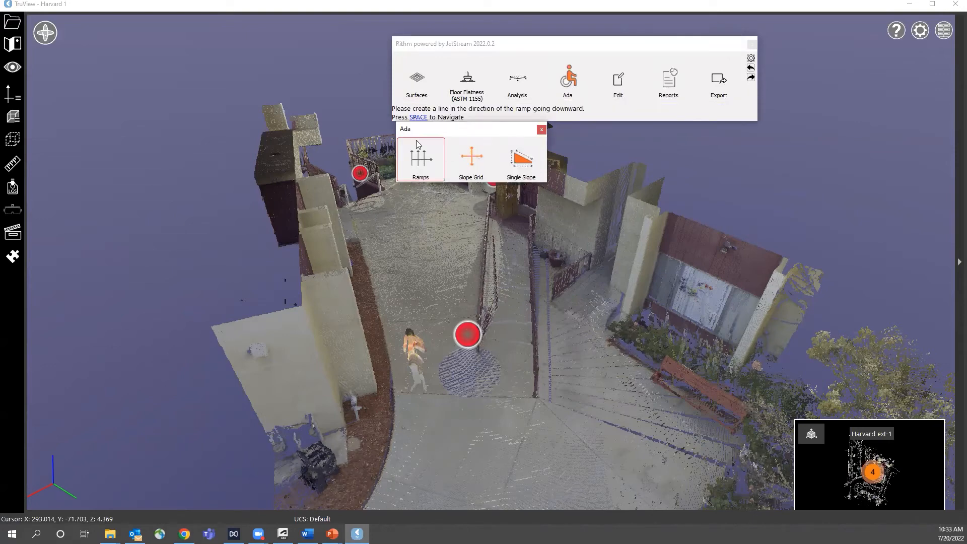
{"action": "left_click", "coordinate": [480, 393]}
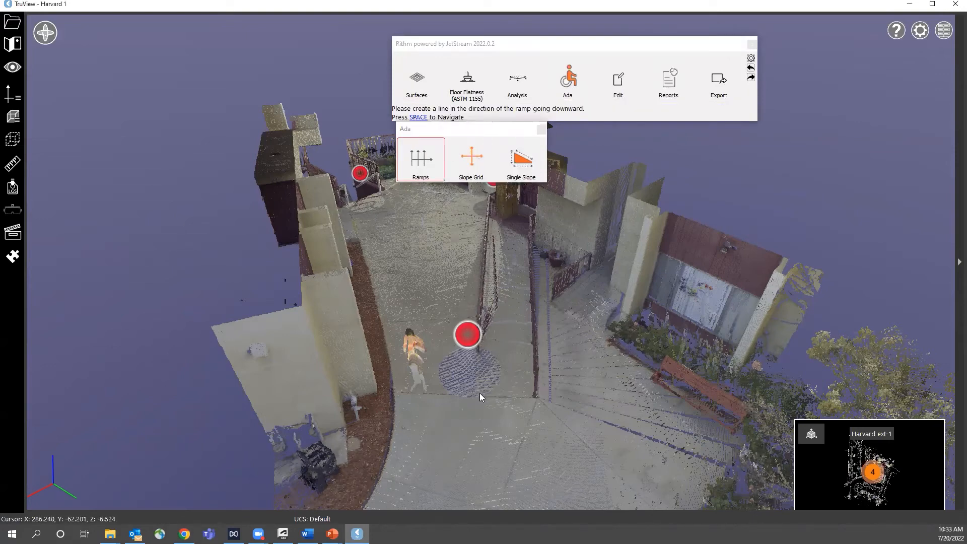
{"action": "left_click", "coordinate": [529, 394]}
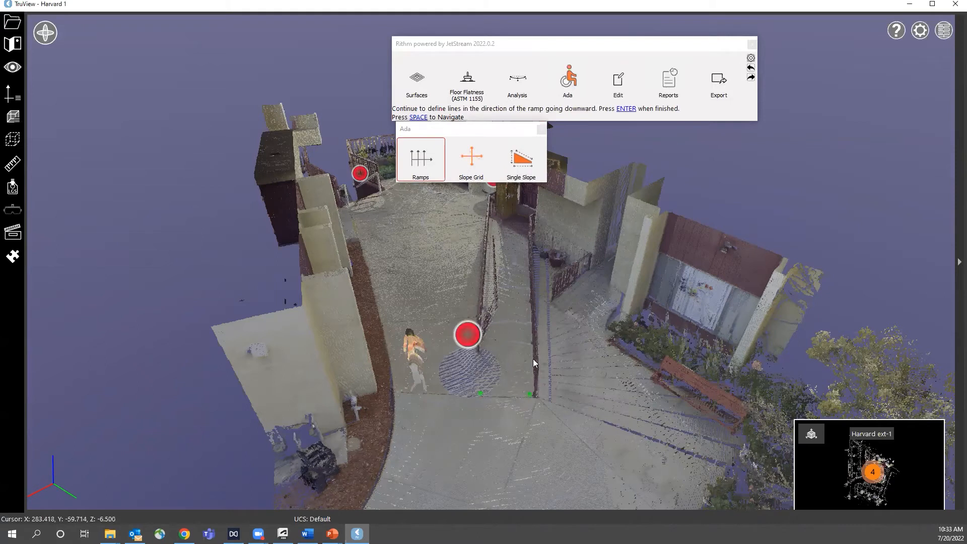
{"action": "left_click", "coordinate": [526, 228]}
{"action": "left_click", "coordinate": [493, 226]}
{"action": "key", "text": "Return"}
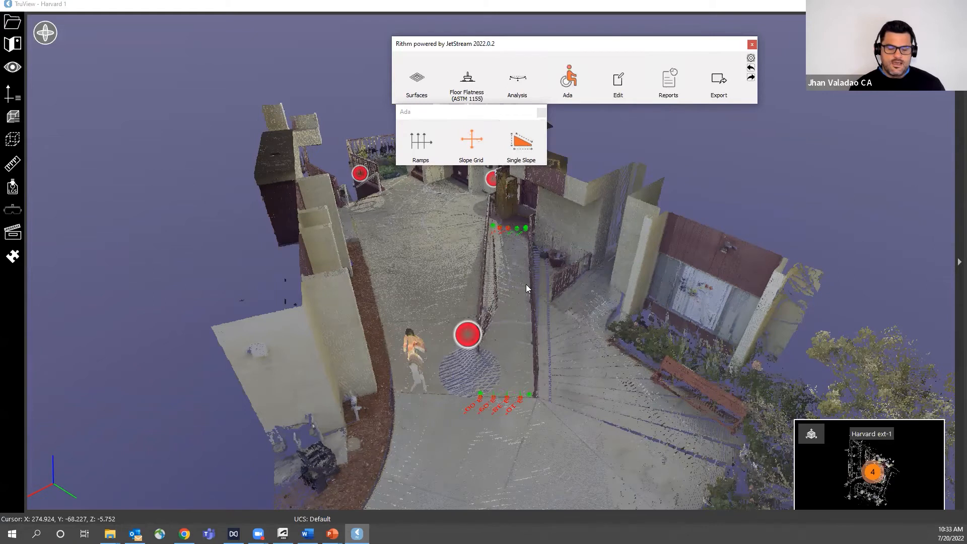
- Create the ADA Ramps report for AdaRamp_4, and close the resulting PDF and the Reports window
{"action": "left_click", "coordinate": [668, 81]}
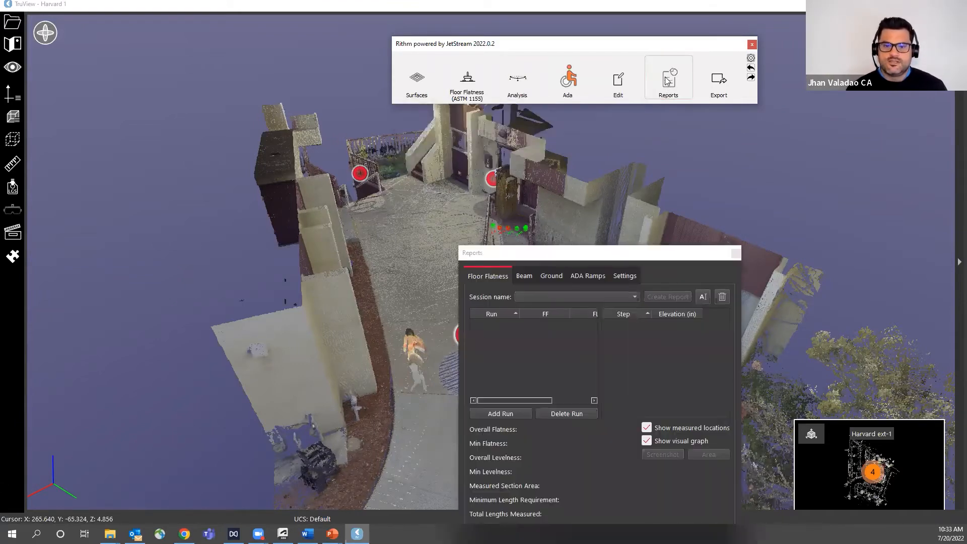
{"action": "left_click", "coordinate": [585, 276]}
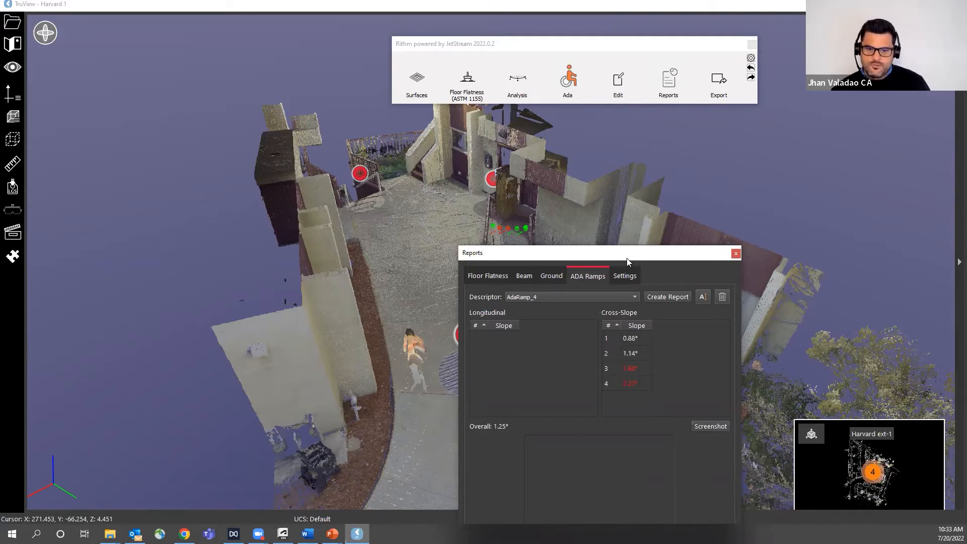
{"action": "left_click_drag", "start_coordinate": [627, 258], "coordinate": [770, 150]}
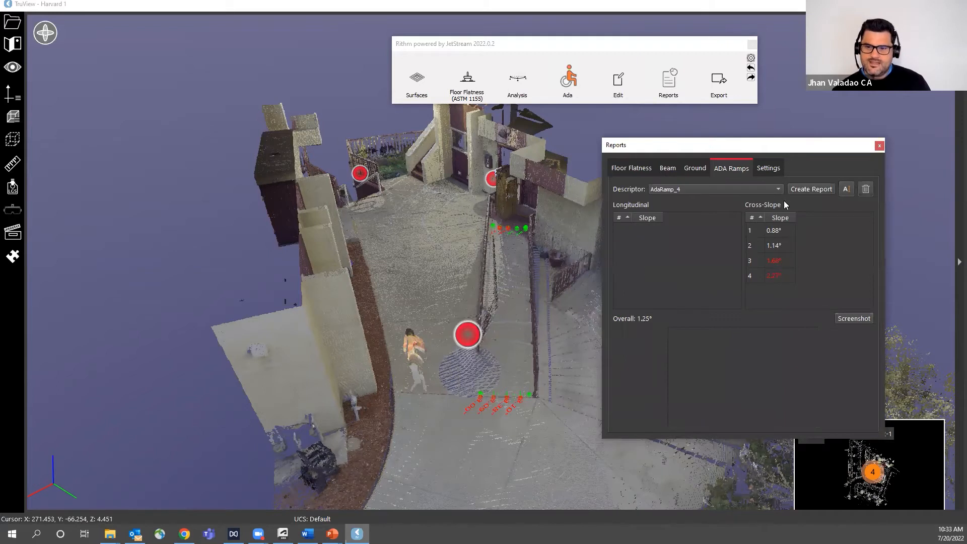
{"action": "left_click", "coordinate": [806, 189]}
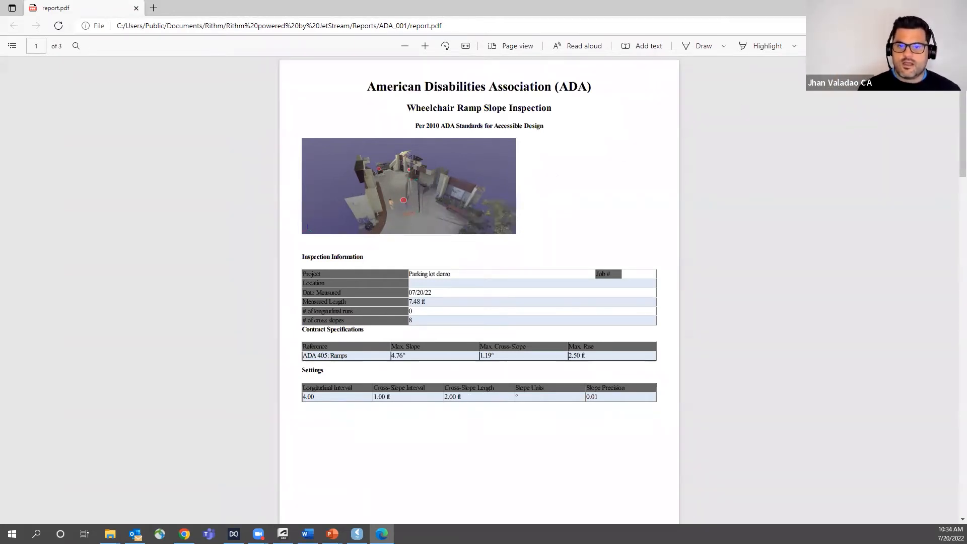
{"action": "left_click", "coordinate": [955, 8]}
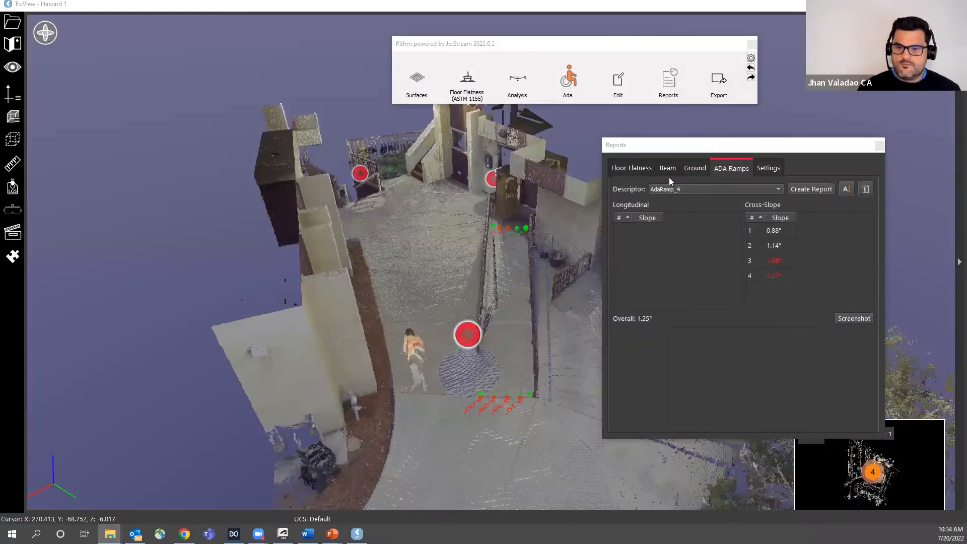
{"action": "left_click", "coordinate": [879, 145]}
- Hide the AdaRamp_4 and AdaRamp_2 layers in Rithm's layer list and close the list
{"action": "left_click", "coordinate": [618, 82]}
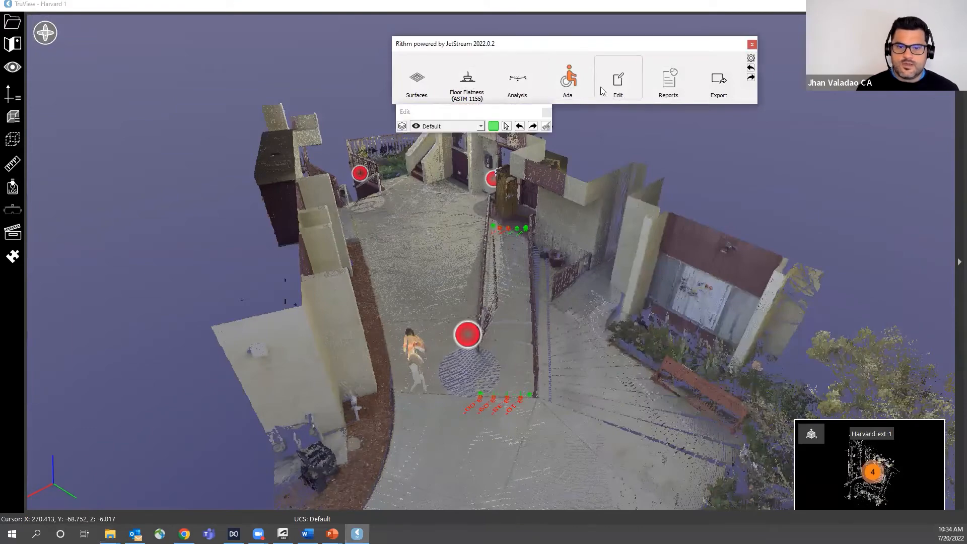
{"action": "left_click", "coordinate": [402, 126]}
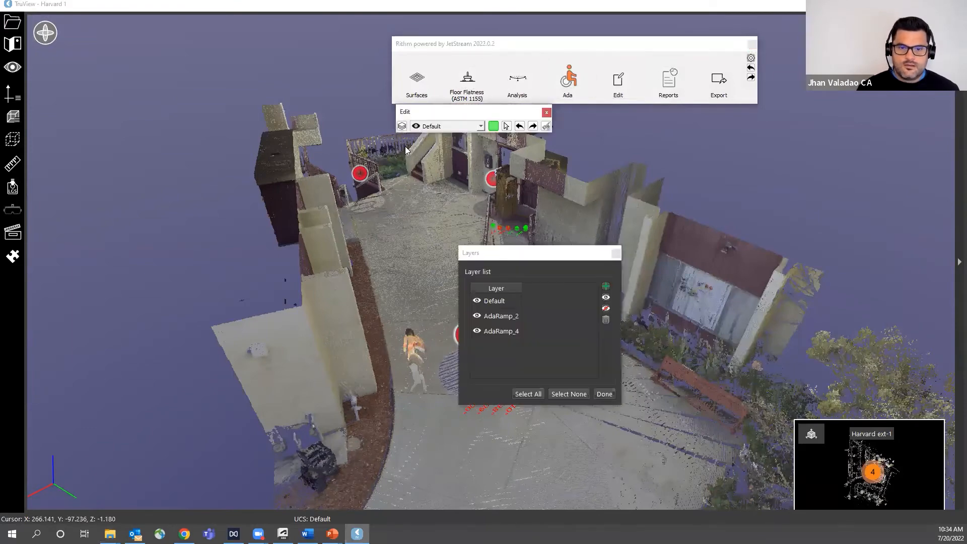
{"action": "left_click", "coordinate": [501, 330]}
{"action": "left_click", "coordinate": [607, 310]}
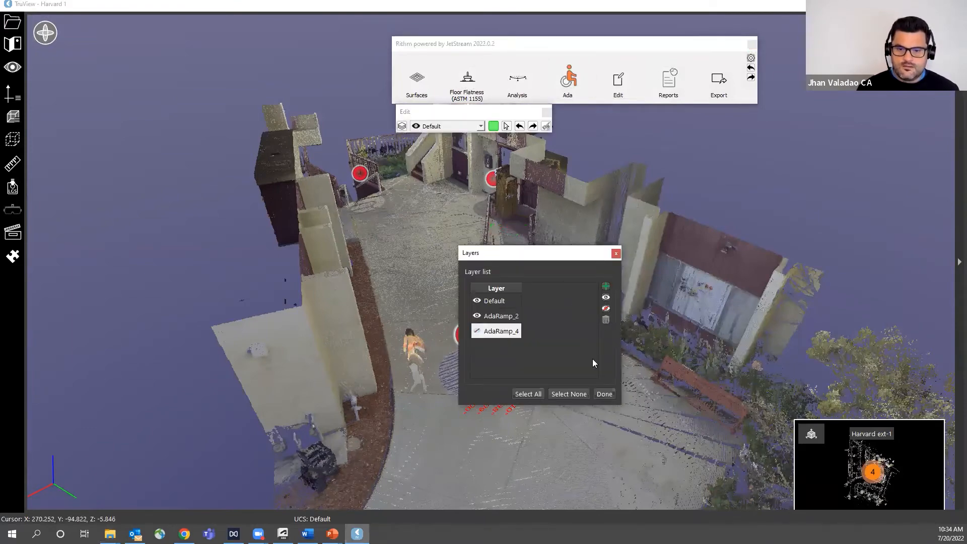
{"action": "left_click", "coordinate": [499, 316]}
{"action": "left_click", "coordinate": [606, 308]}
{"action": "left_click", "coordinate": [616, 253]}
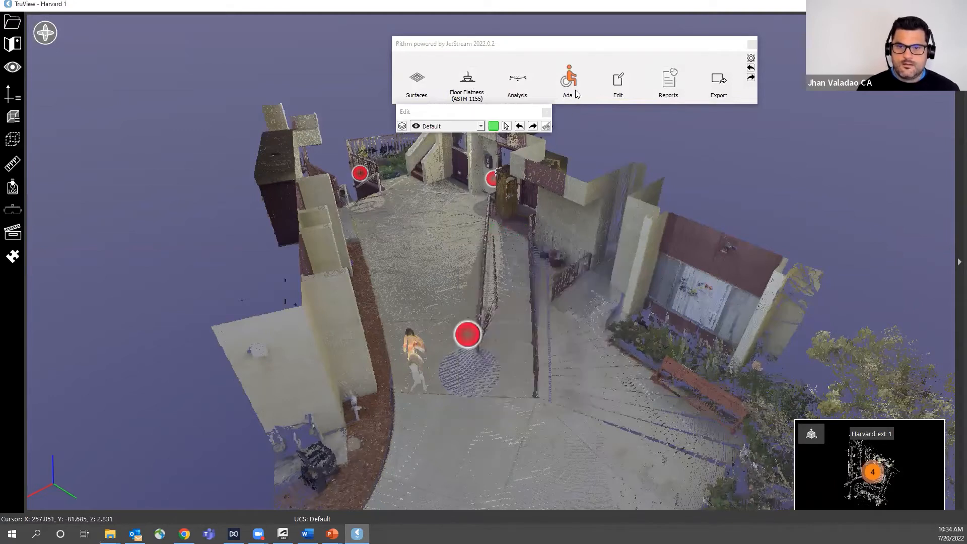
- Run an ADA Slope Grid analysis on the railed ramp in all eight directions, 6.56 ft tool length, 16.40 ft spacing, aligned relative to the grid
{"action": "left_click", "coordinate": [572, 90]}
{"action": "left_click", "coordinate": [461, 141]}
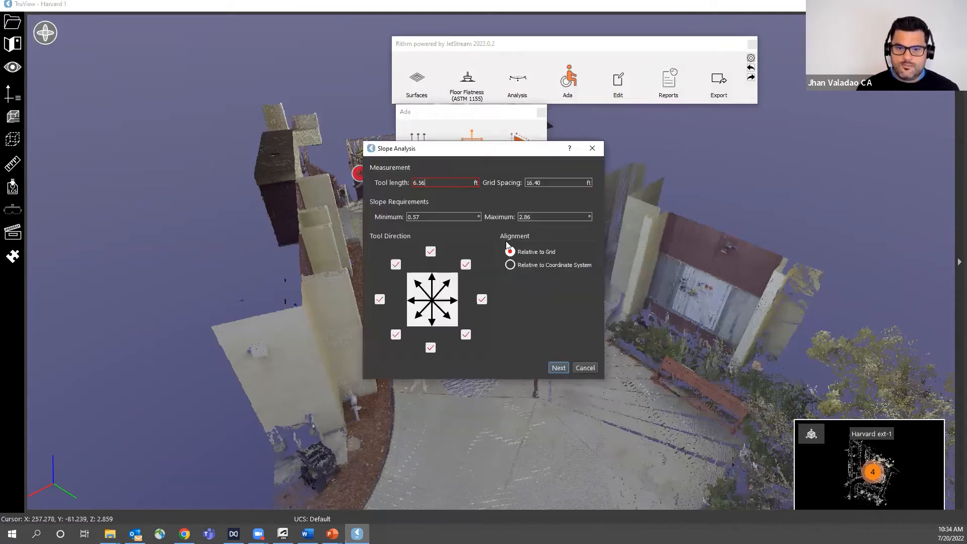
{"action": "left_click_drag", "start_coordinate": [492, 151], "coordinate": [752, 139]}
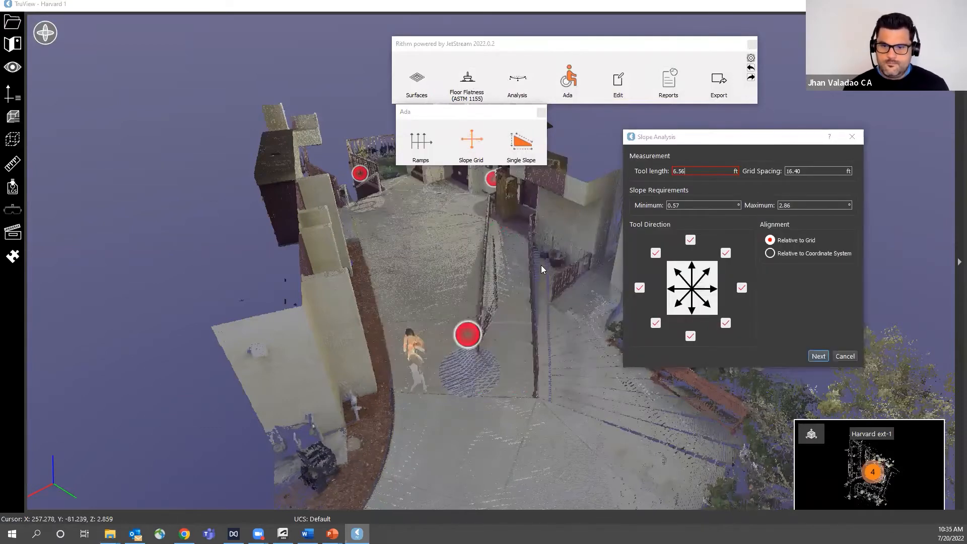
{"action": "left_click", "coordinate": [819, 356]}
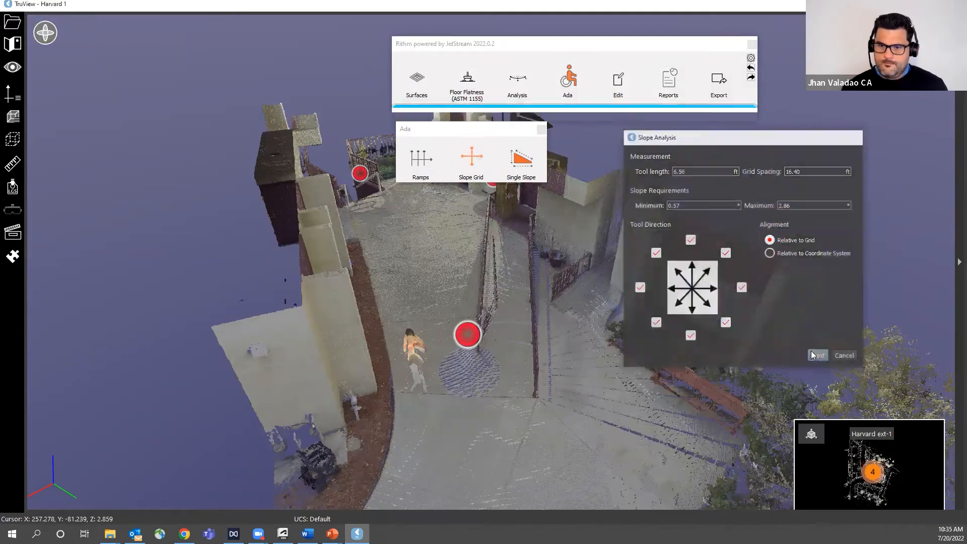
{"action": "left_click", "coordinate": [490, 391]}
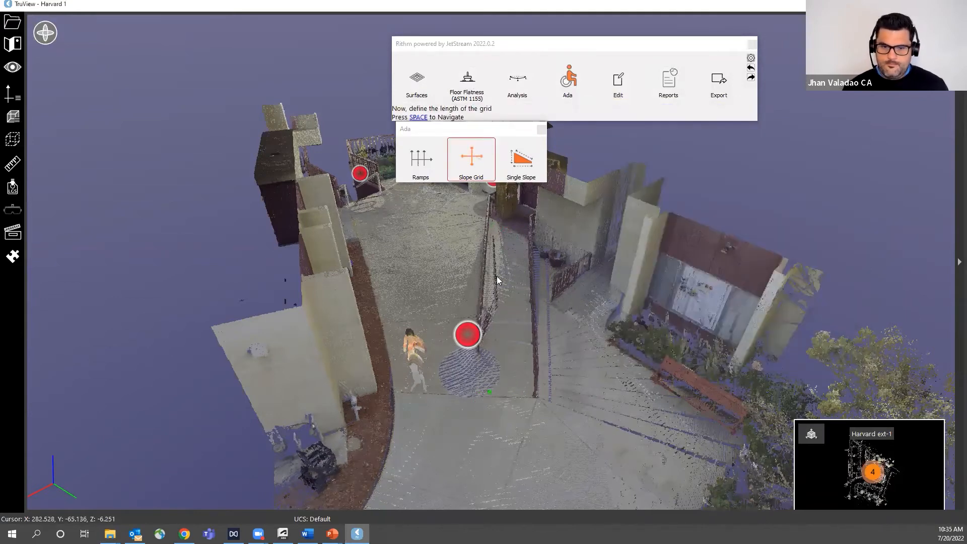
{"action": "left_click", "coordinate": [495, 237]}
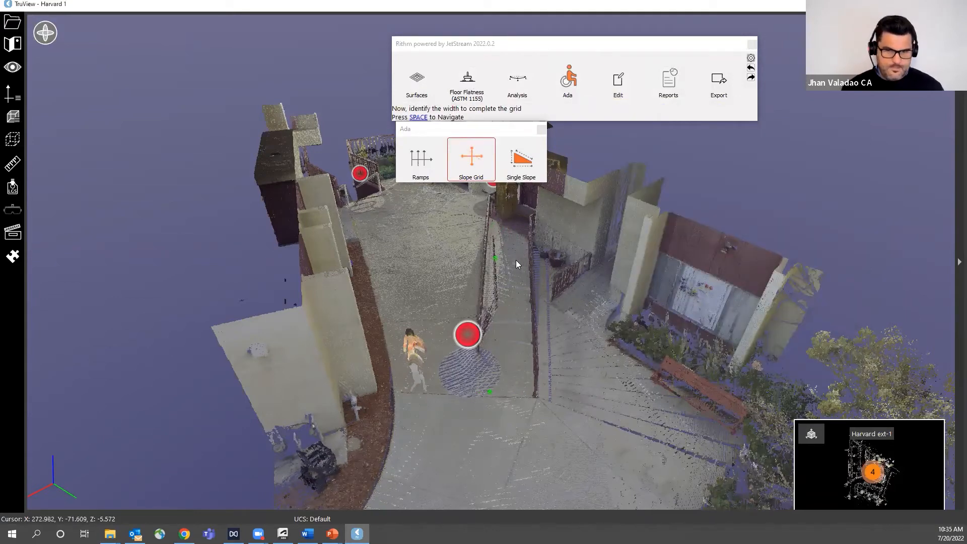
{"action": "left_click", "coordinate": [519, 392]}
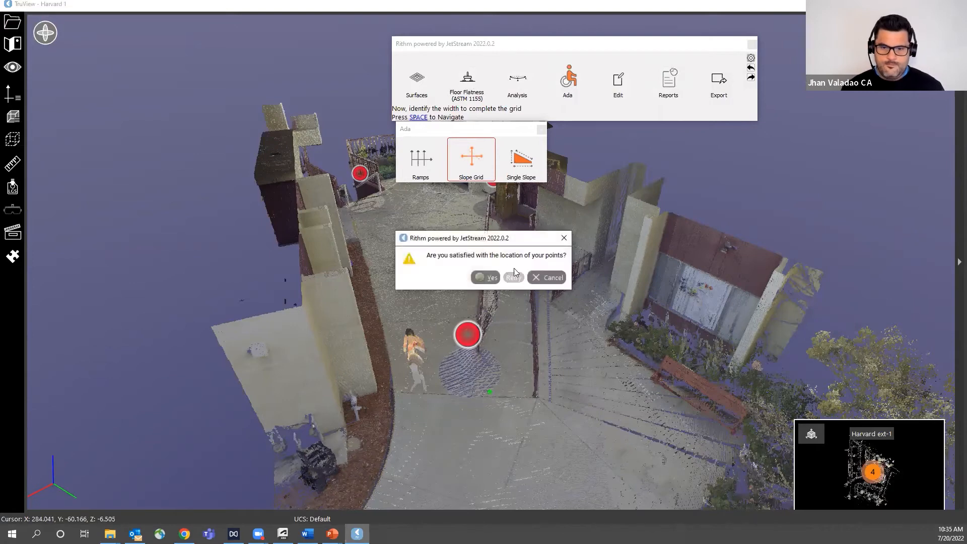
{"action": "left_click", "coordinate": [488, 278]}
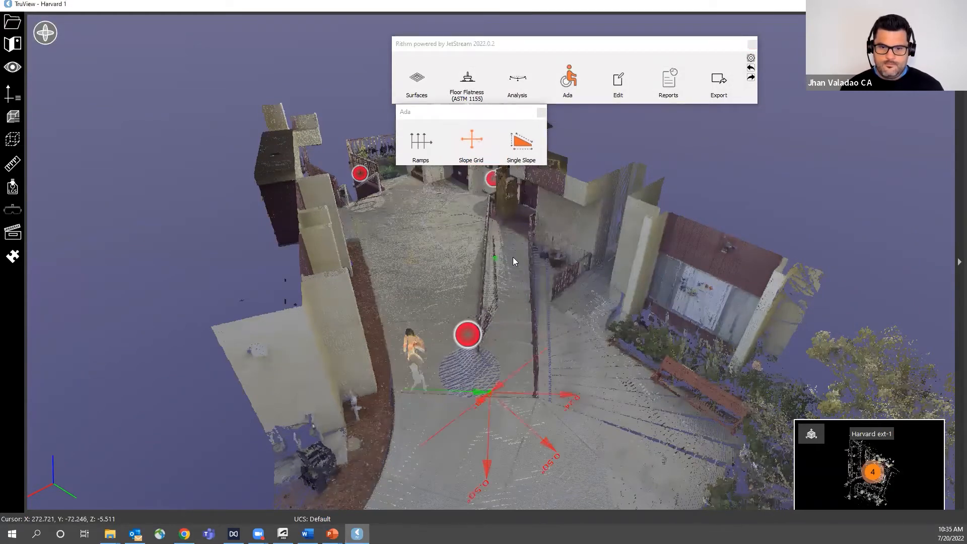
{"action": "mouse_move", "coordinate": [488, 391]}
{"action": "left_mouse_down"}
{"action": "mouse_move", "coordinate": [497, 365]}
{"action": "mouse_move", "coordinate": [499, 409]}
{"action": "mouse_move", "coordinate": [488, 387]}
{"action": "left_mouse_up"}
{"action": "scroll", "coordinate": [489, 387], "scroll_direction": "up", "scroll_amount": 3}
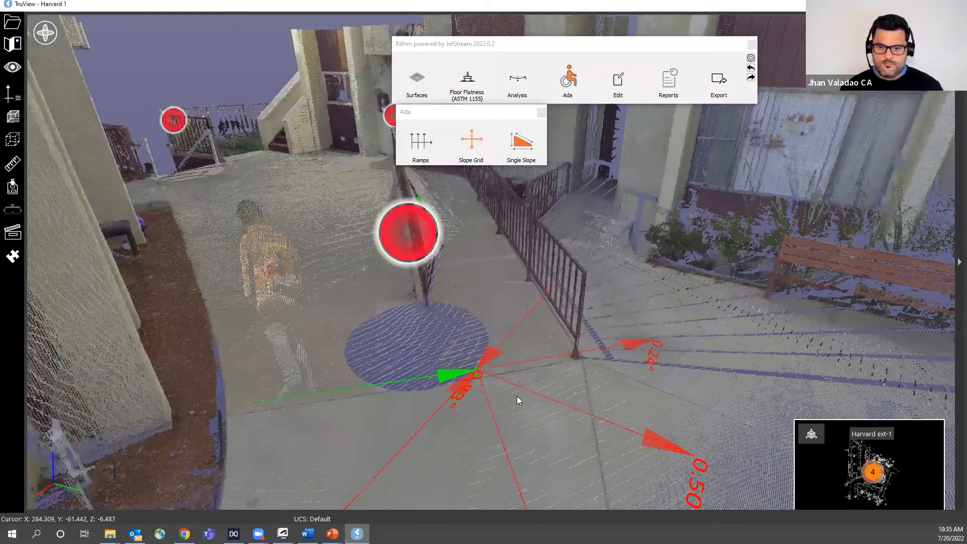
{"action": "scroll", "coordinate": [524, 387], "scroll_direction": "down", "scroll_amount": 2}
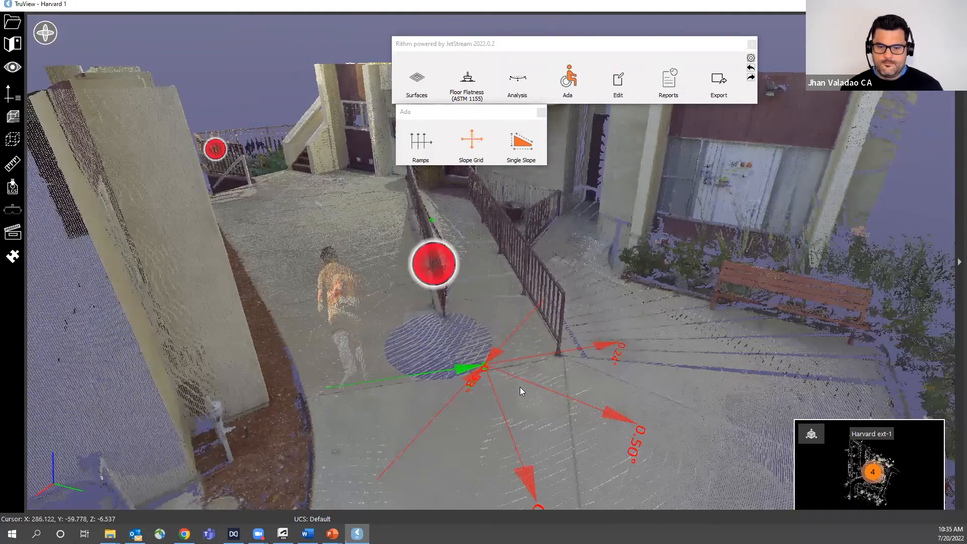
{"action": "scroll", "coordinate": [520, 387], "scroll_direction": "up", "scroll_amount": 1}
{"action": "scroll", "coordinate": [520, 392], "scroll_direction": "up", "scroll_amount": 1}
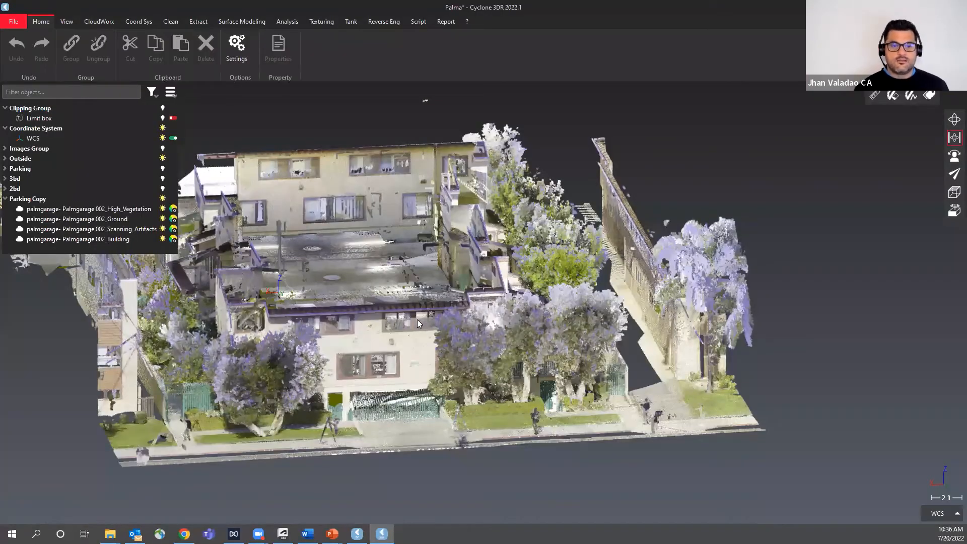
- Hide the Outside group and Parking Copy's High_Vegetation, Scanning_Artifacts and Building clouds, leaving only the Ground cloud shown
{"action": "left_click", "coordinate": [170, 22]}
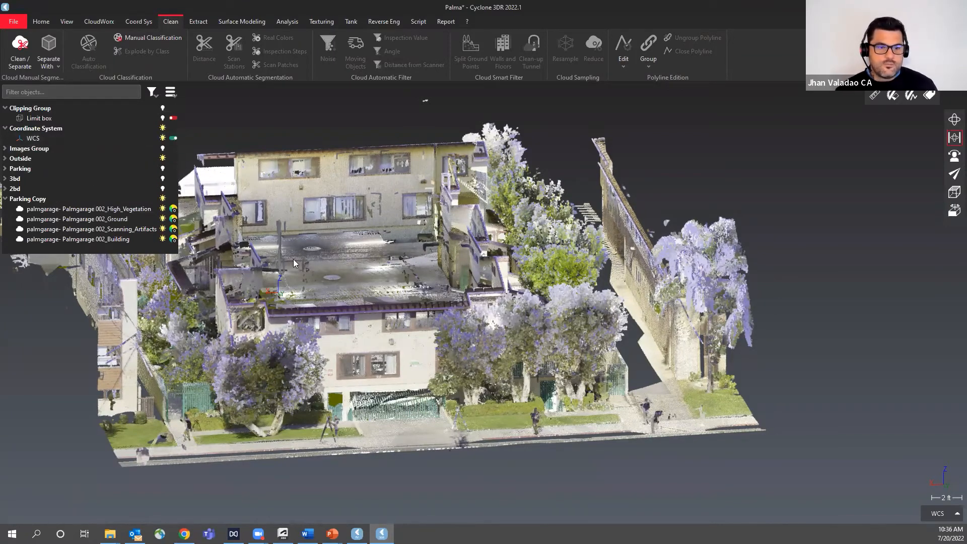
{"action": "left_click", "coordinate": [162, 158]}
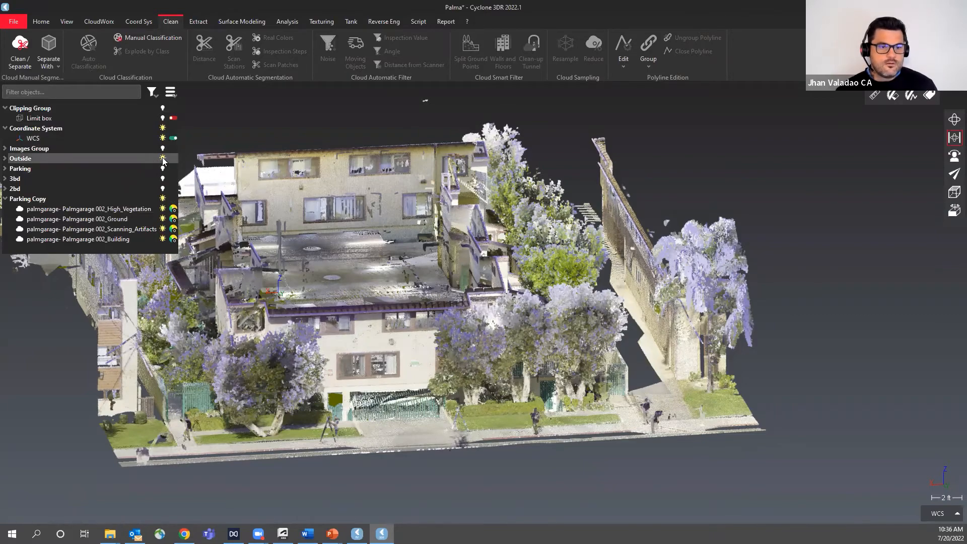
{"action": "left_click_drag", "start_coordinate": [363, 337], "coordinate": [345, 315]}
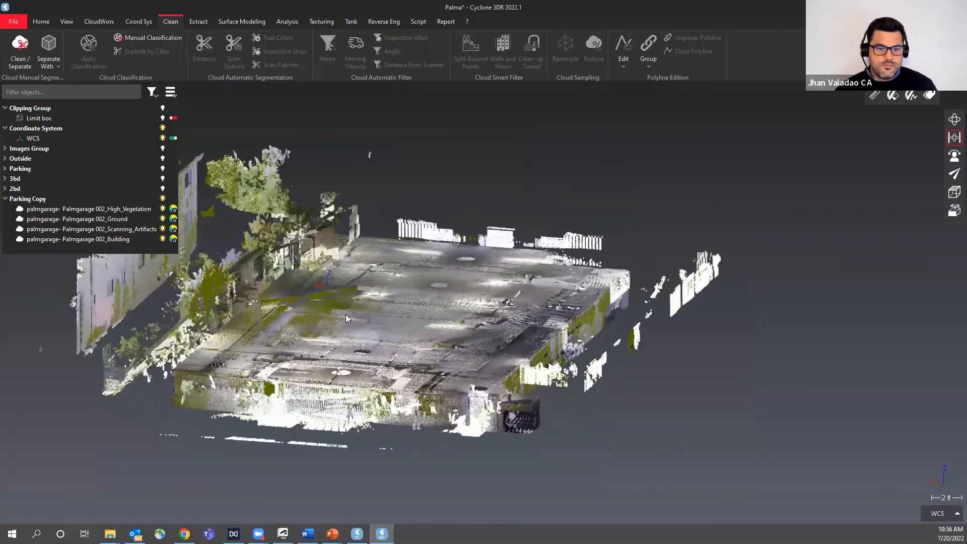
{"action": "scroll", "coordinate": [346, 314], "scroll_direction": "up", "scroll_amount": 3}
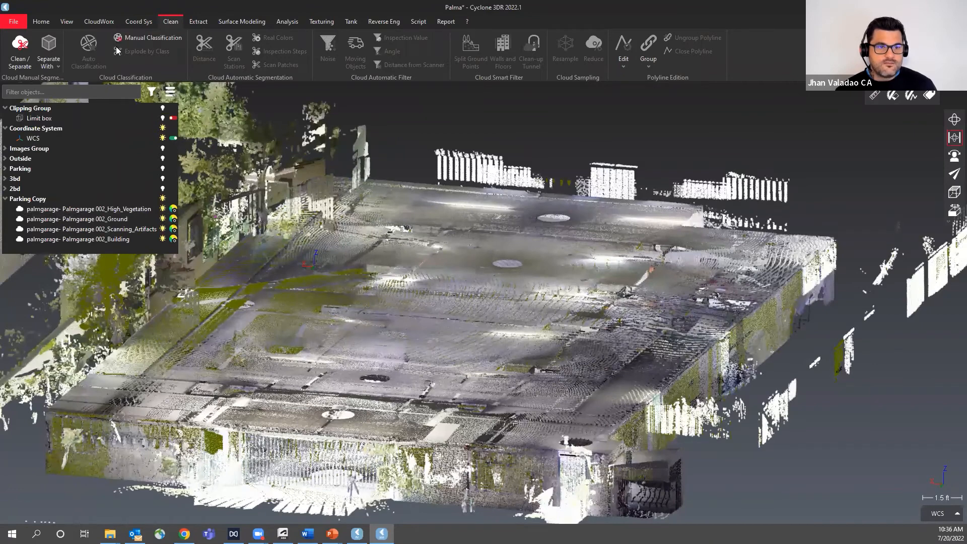
{"action": "left_click", "coordinate": [163, 209]}
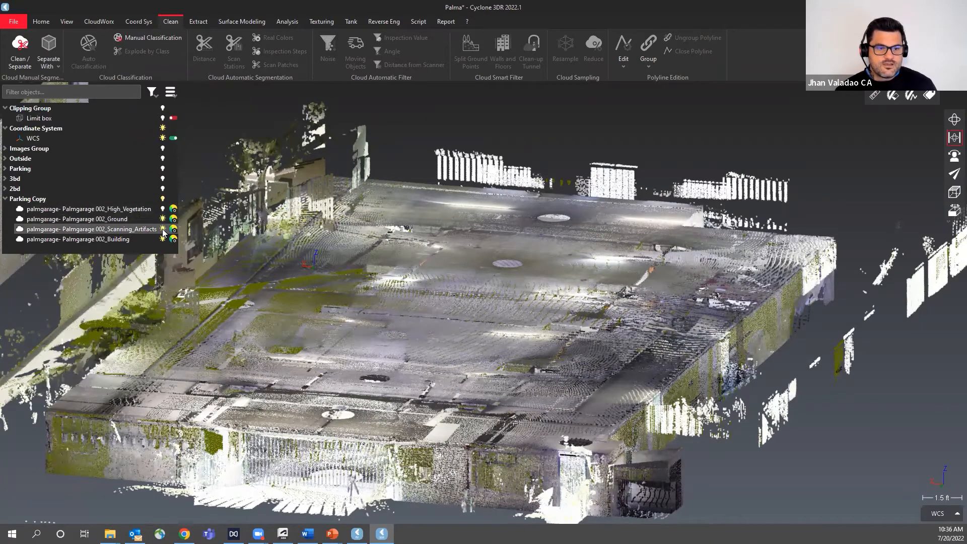
{"action": "left_click", "coordinate": [163, 230]}
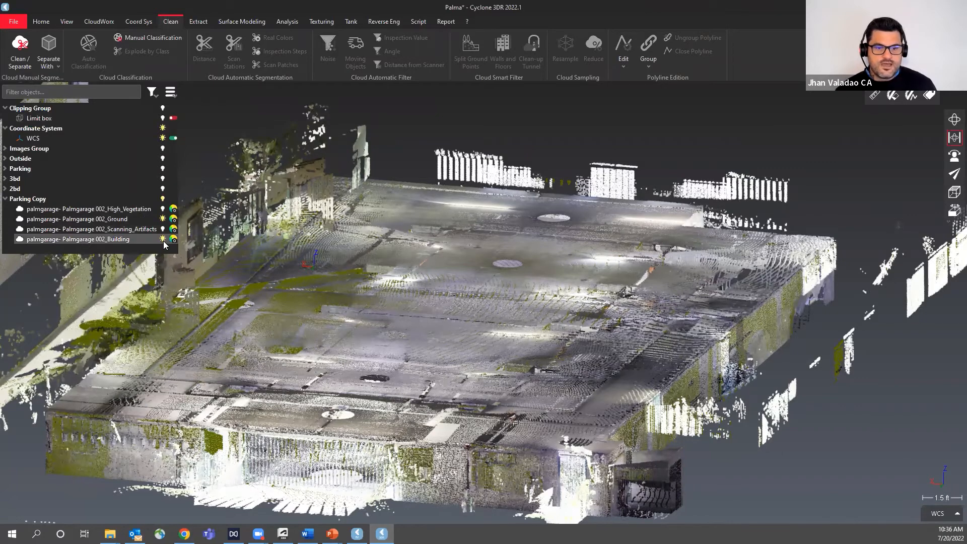
{"action": "left_click", "coordinate": [163, 239]}
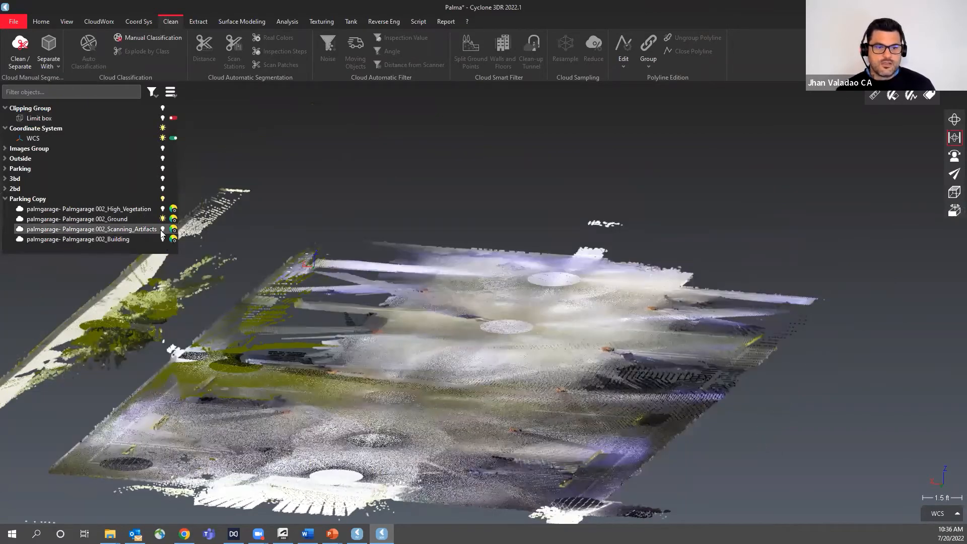
- Show the Scanning_Artifacts cloud over the garage floor, hide it again and select the Ground cloud
{"action": "left_click", "coordinate": [163, 229]}
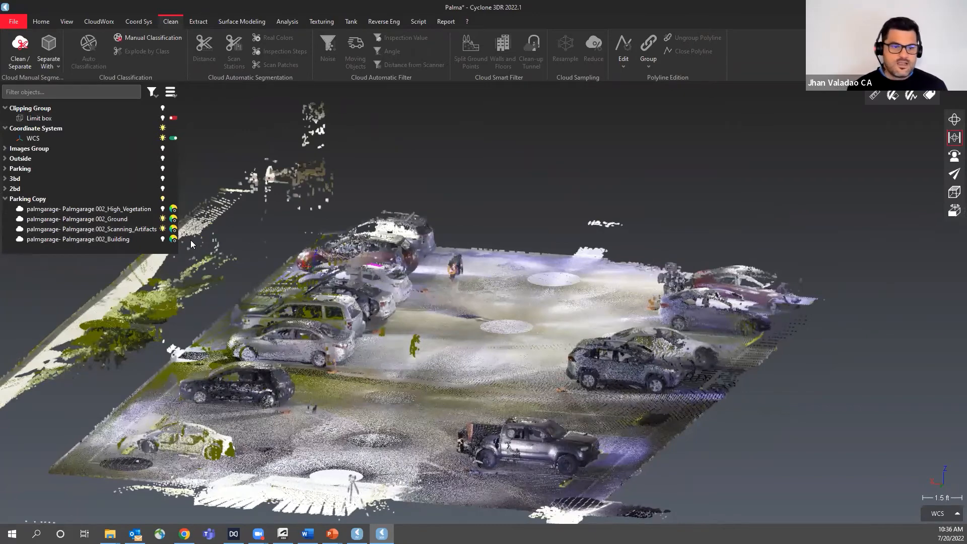
{"action": "left_click", "coordinate": [162, 229]}
{"action": "left_click", "coordinate": [113, 216]}
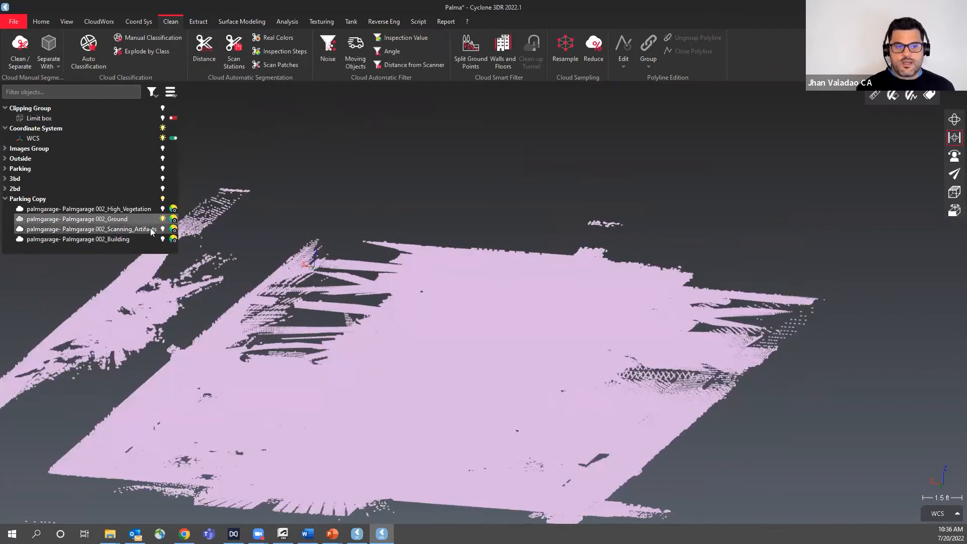
- Deselect the Ground cloud and examine the whole garage floor from above in its real colors
{"action": "left_click", "coordinate": [443, 199]}
{"action": "middle_click_drag", "start_coordinate": [322, 346], "coordinate": [451, 297]}
{"action": "left_click_drag", "start_coordinate": [451, 296], "coordinate": [521, 327]}
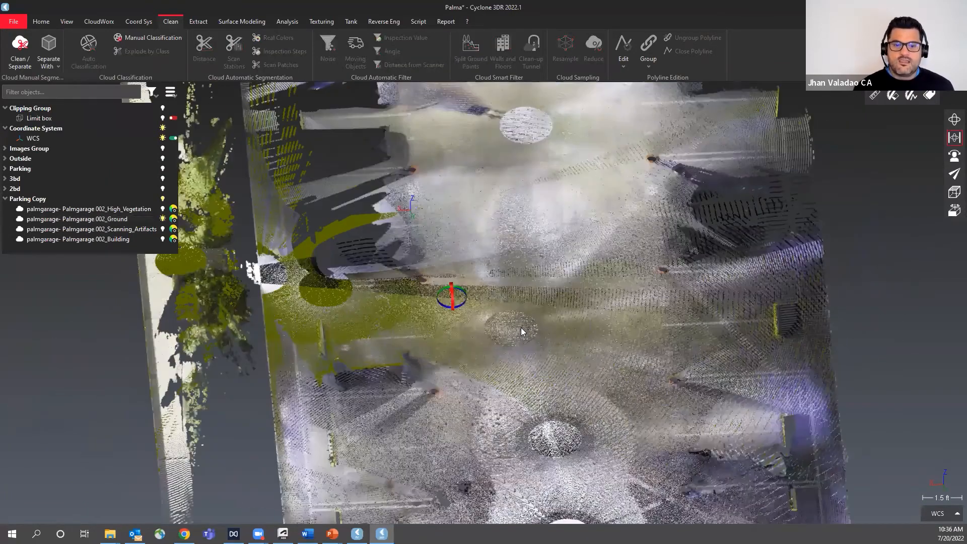
{"action": "scroll", "coordinate": [521, 327], "scroll_direction": "down", "scroll_amount": 4}
{"action": "scroll", "coordinate": [521, 327], "scroll_direction": "up", "scroll_amount": 1}
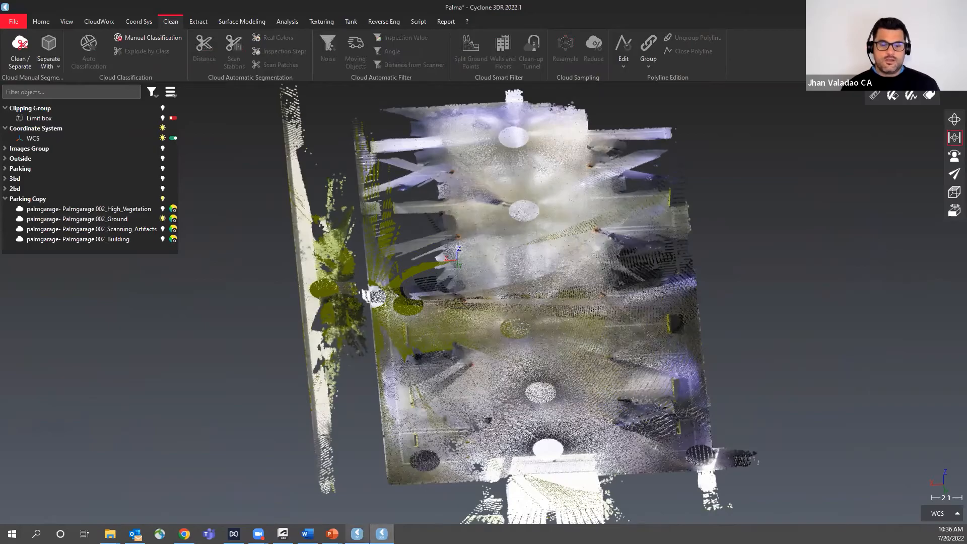
- Switch to the TruView window with the Palma Ground project and open its 3D point cloud view from the sitemap
{"action": "key", "text": "alt+Tab"}
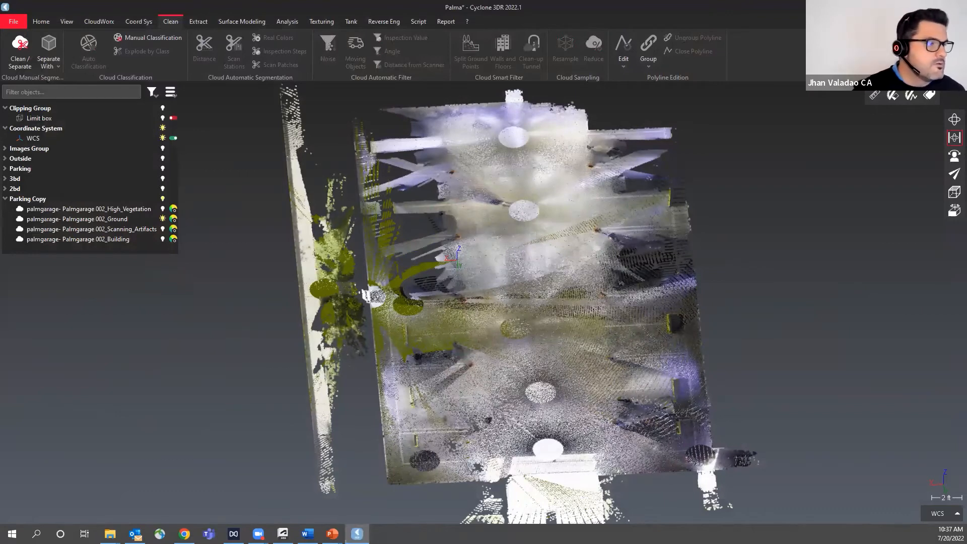
{"action": "key", "text": "alt+Tab"}
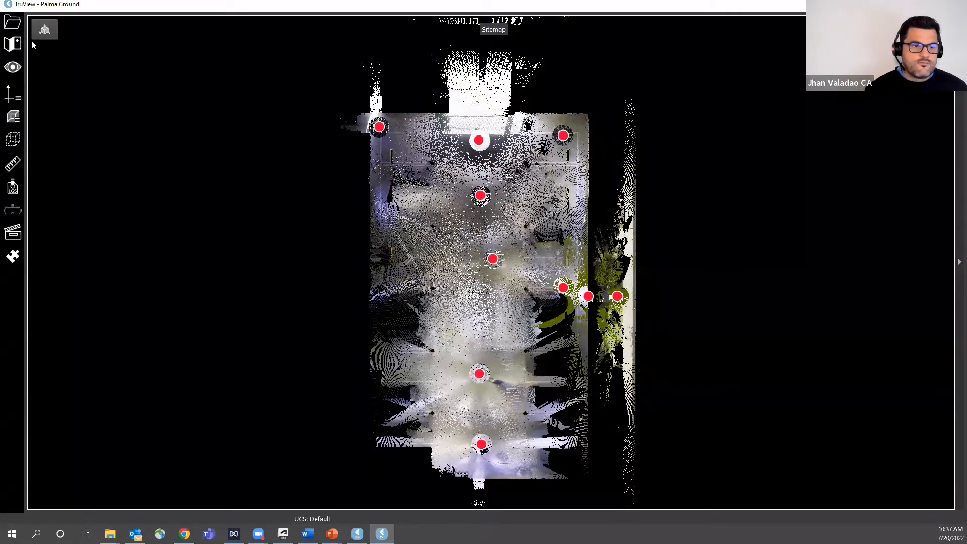
{"action": "left_click", "coordinate": [45, 29]}
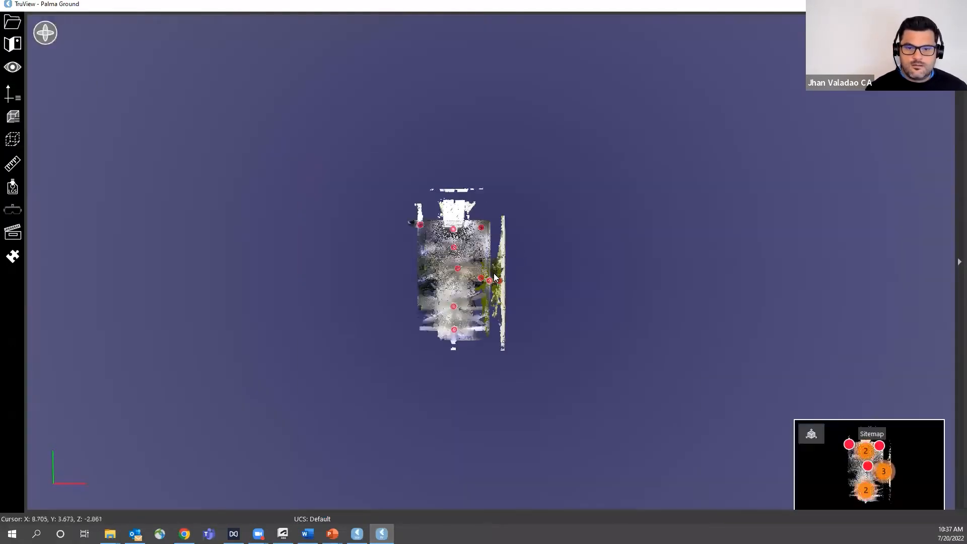
- Examine the Palma Ground point cloud up close from both ends of the garage and from above
{"action": "scroll", "coordinate": [494, 275], "scroll_direction": "up", "scroll_amount": 3}
{"action": "left_click_drag", "start_coordinate": [422, 352], "coordinate": [388, 334]}
{"action": "scroll", "coordinate": [388, 334], "scroll_direction": "up", "scroll_amount": 3}
{"action": "scroll", "coordinate": [370, 216], "scroll_direction": "up", "scroll_amount": 1}
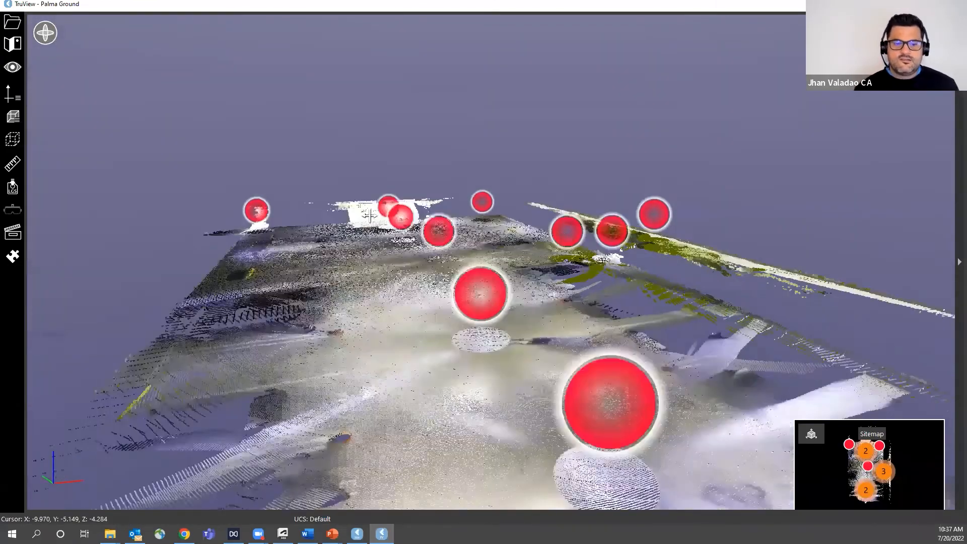
{"action": "scroll", "coordinate": [370, 216], "scroll_direction": "down", "scroll_amount": 3}
{"action": "left_click_drag", "start_coordinate": [282, 292], "coordinate": [392, 276]}
{"action": "left_click_drag", "start_coordinate": [501, 257], "coordinate": [347, 164]}
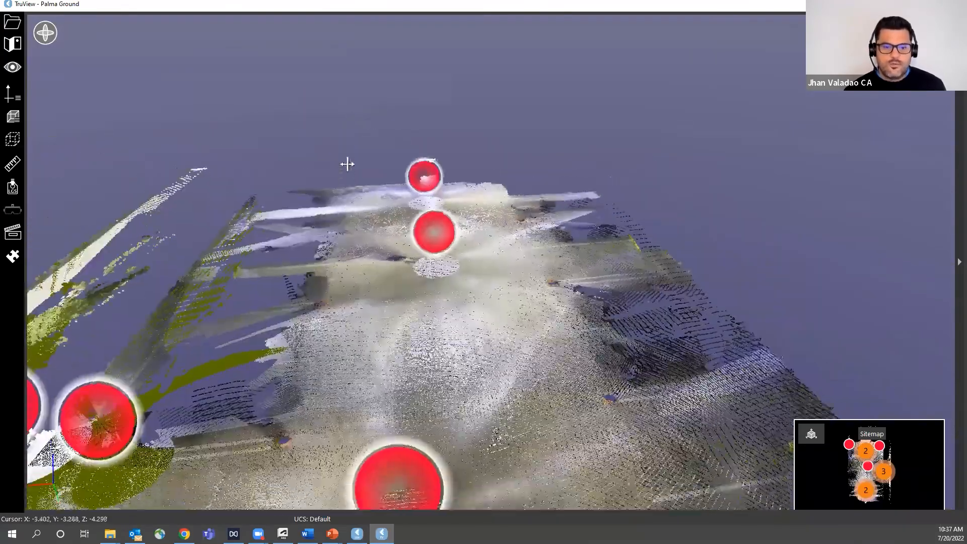
{"action": "middle_click_drag", "start_coordinate": [355, 406], "coordinate": [342, 317]}
{"action": "left_click_drag", "start_coordinate": [462, 272], "coordinate": [461, 330]}
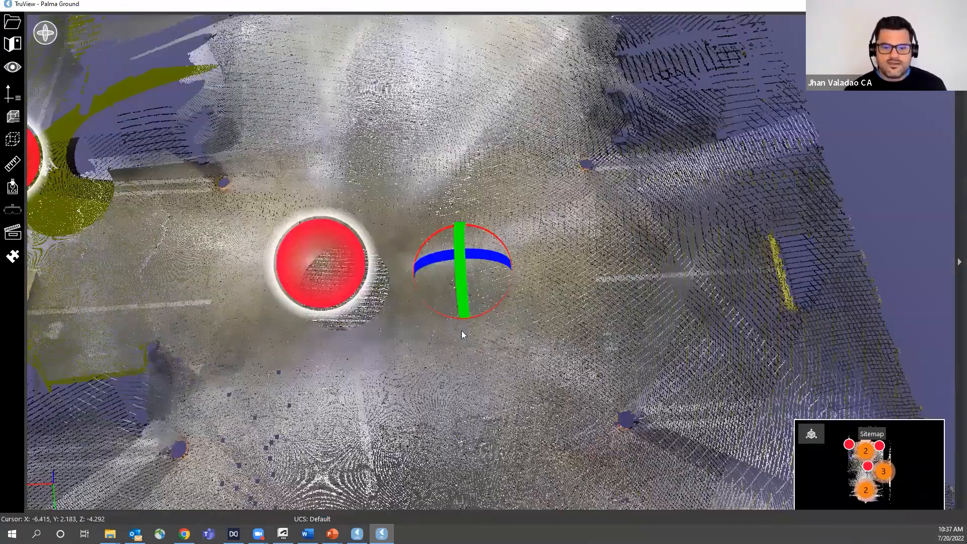
{"action": "scroll", "coordinate": [461, 330], "scroll_direction": "down", "scroll_amount": 6}
{"action": "middle_click_drag", "start_coordinate": [479, 353], "coordinate": [469, 290]}
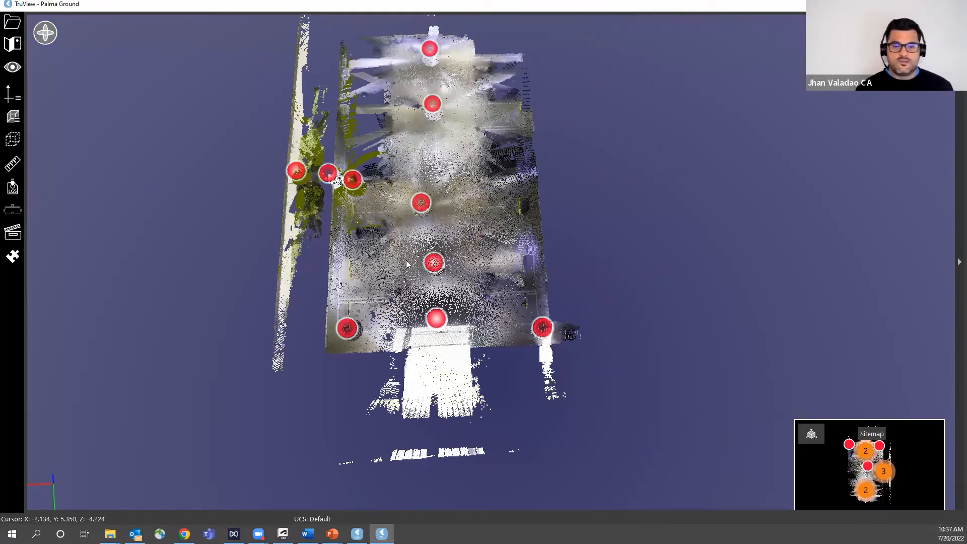
- Launch the Rithm plugin on the Palma Ground project and open its layer list for editing
{"action": "left_click", "coordinate": [12, 257]}
{"action": "left_click", "coordinate": [65, 276]}
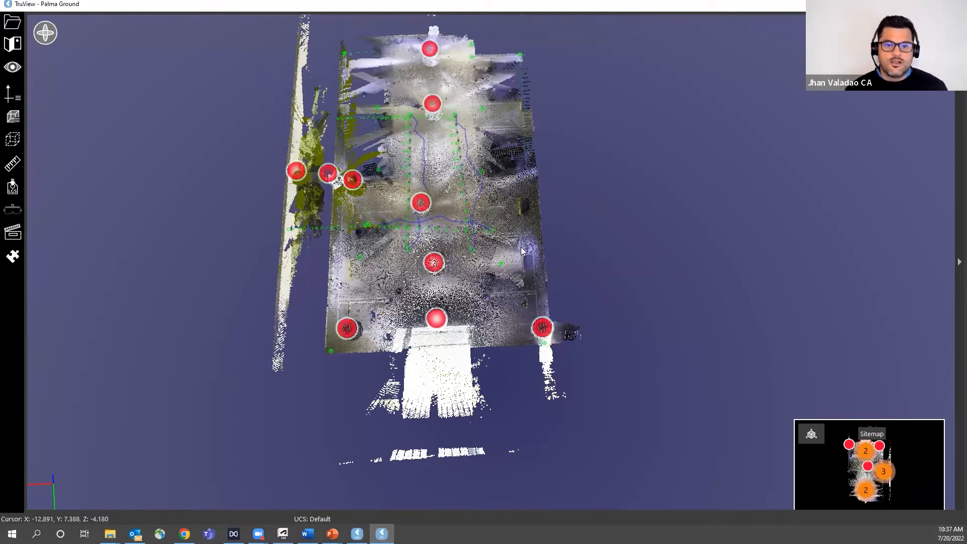
{"action": "scroll", "coordinate": [470, 137], "scroll_direction": "up", "scroll_amount": 3}
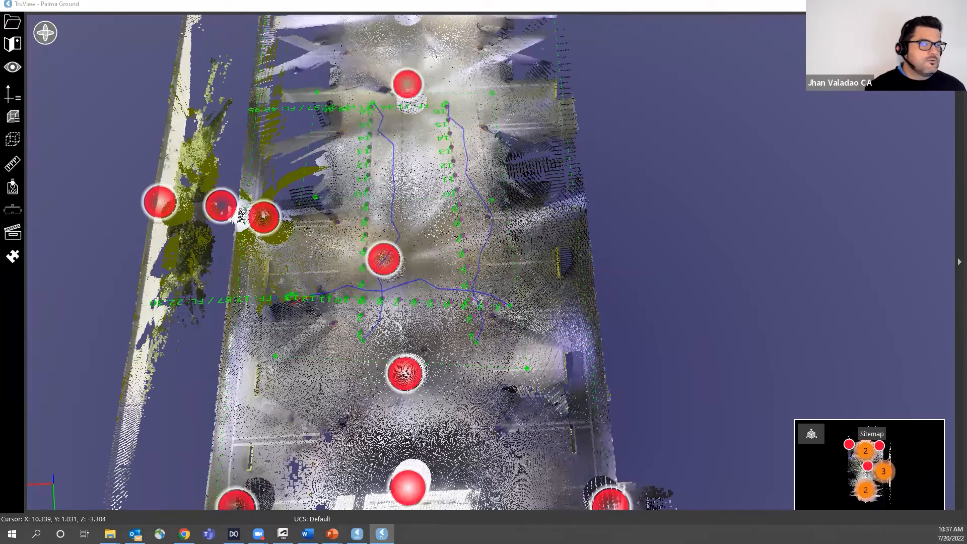
{"action": "left_click", "coordinate": [621, 125]}
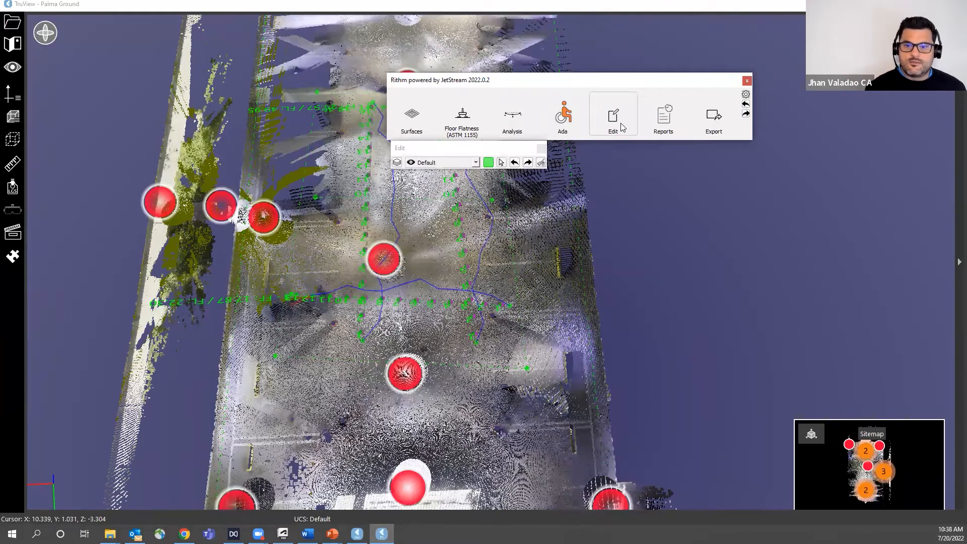
{"action": "left_click", "coordinate": [398, 163]}
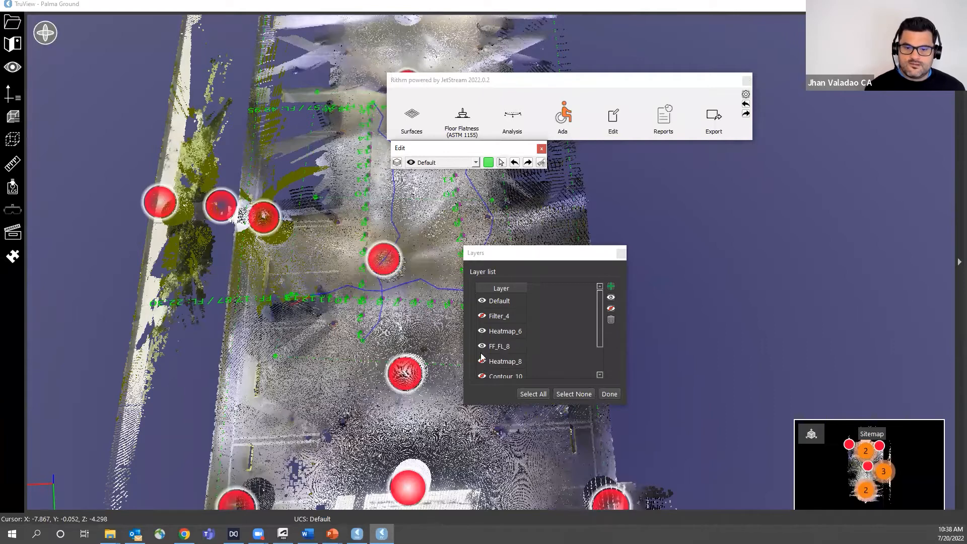
- Hide the FF_FL_8 layer, show the Contour_10 layer and close the layer list
{"action": "left_click", "coordinate": [482, 321]}
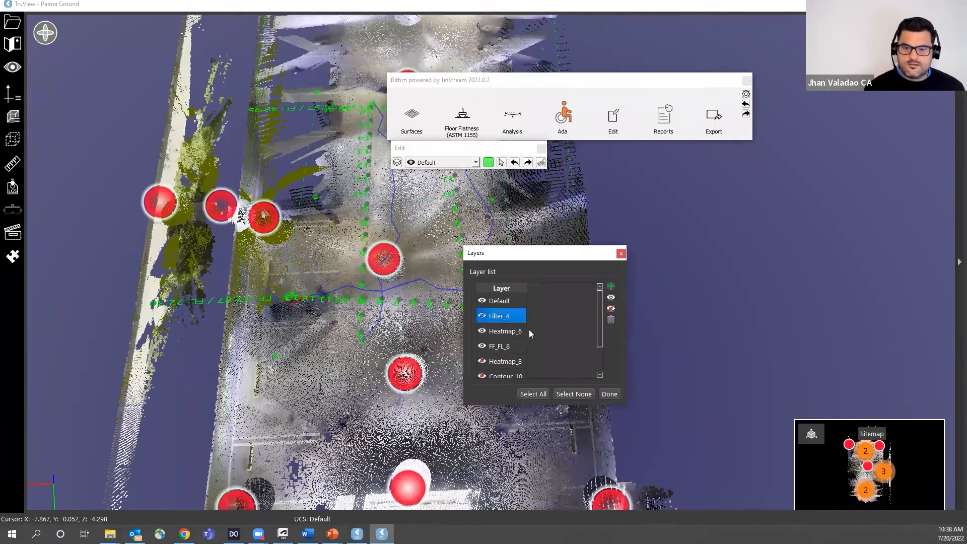
{"action": "left_click", "coordinate": [490, 348]}
{"action": "left_click", "coordinate": [610, 308]}
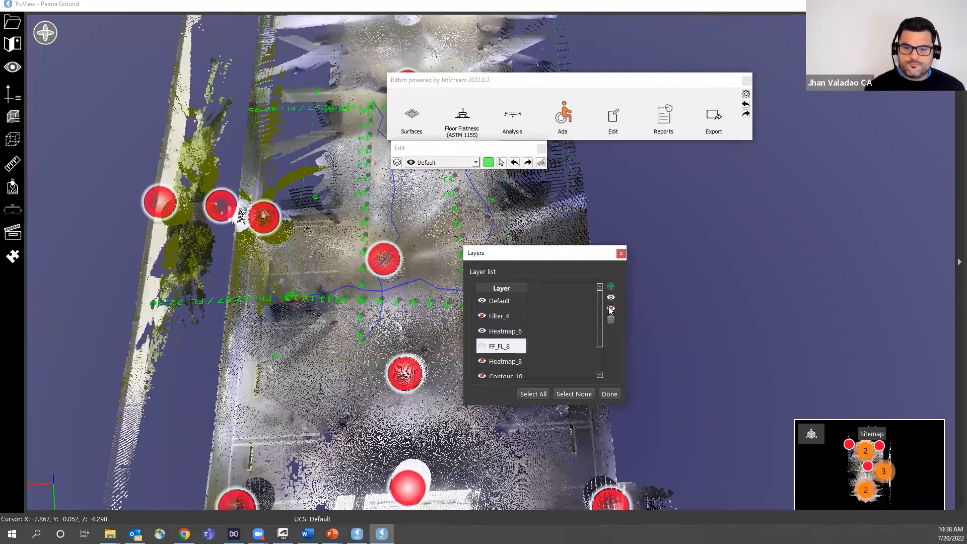
{"action": "left_click_drag", "start_coordinate": [600, 321], "coordinate": [600, 339]}
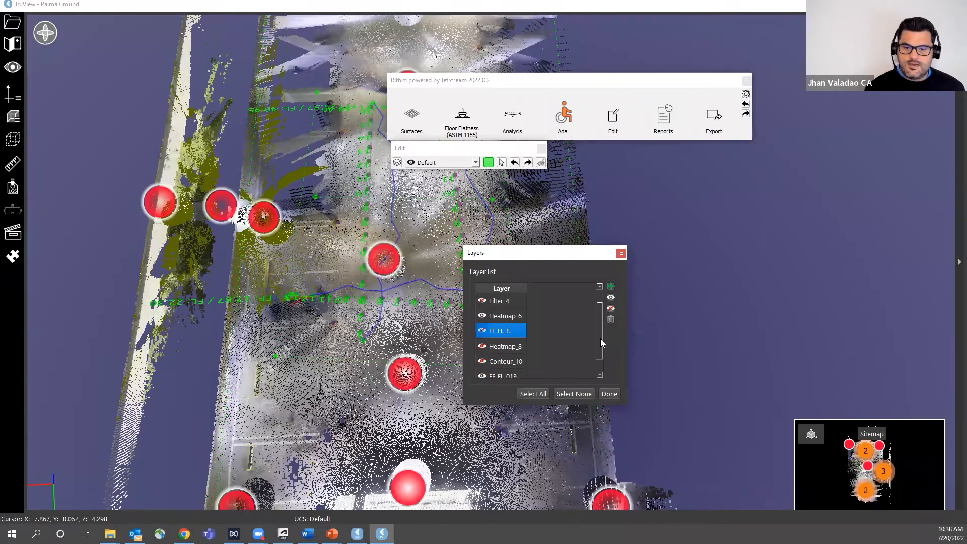
{"action": "left_click", "coordinate": [482, 356]}
{"action": "left_click", "coordinate": [611, 300]}
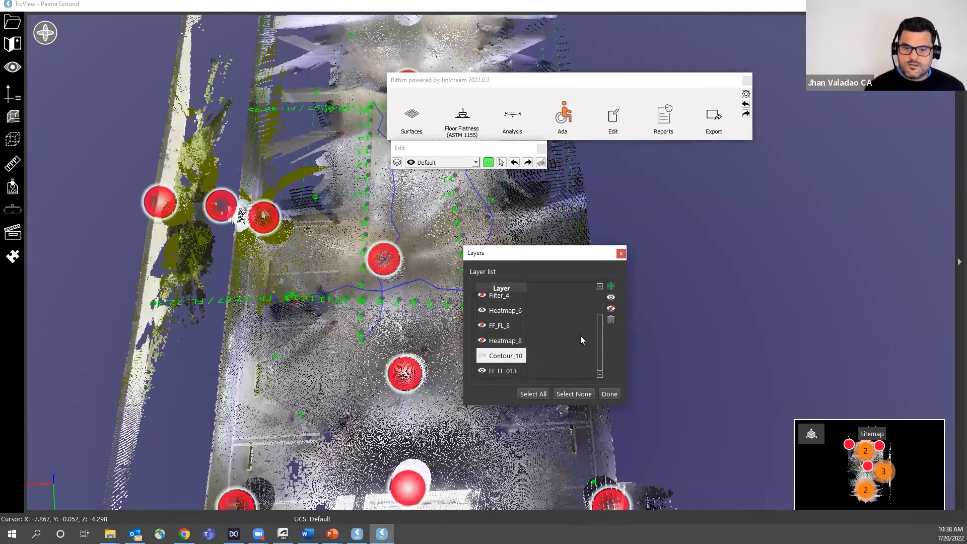
{"action": "left_click", "coordinate": [620, 254]}
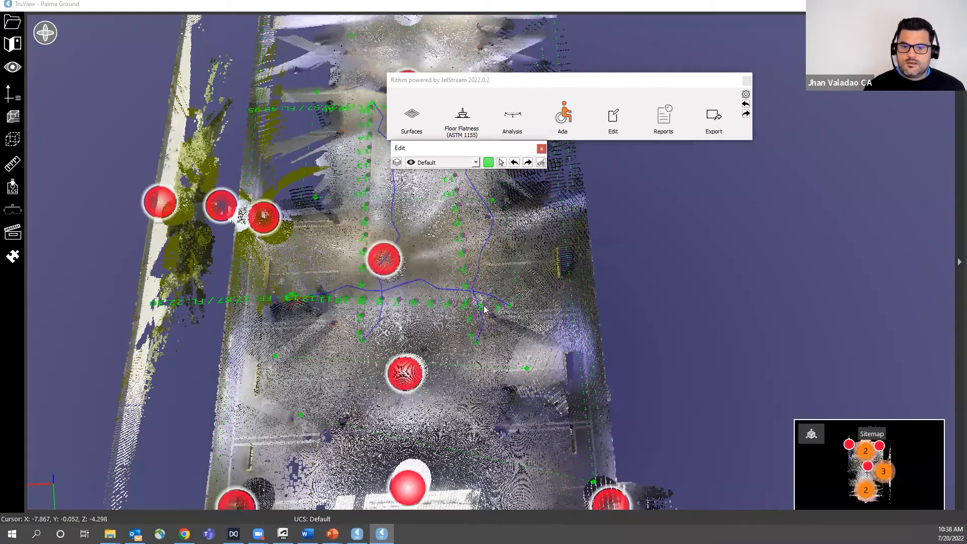
- Hide the Palma Ground point cloud to view the floor flatness lines on their own, and show it again
{"action": "left_click", "coordinate": [955, 261]}
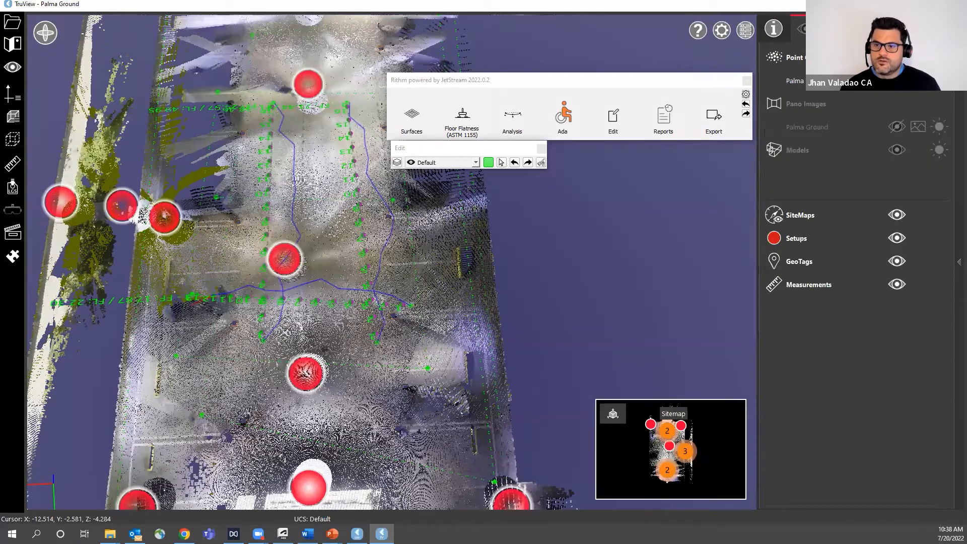
{"action": "left_click", "coordinate": [897, 81]}
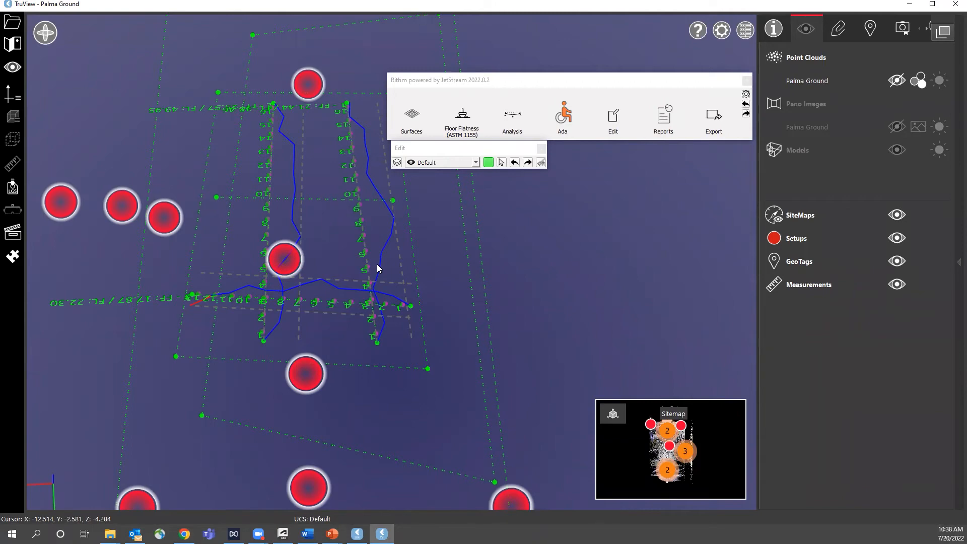
{"action": "left_click", "coordinate": [896, 81]}
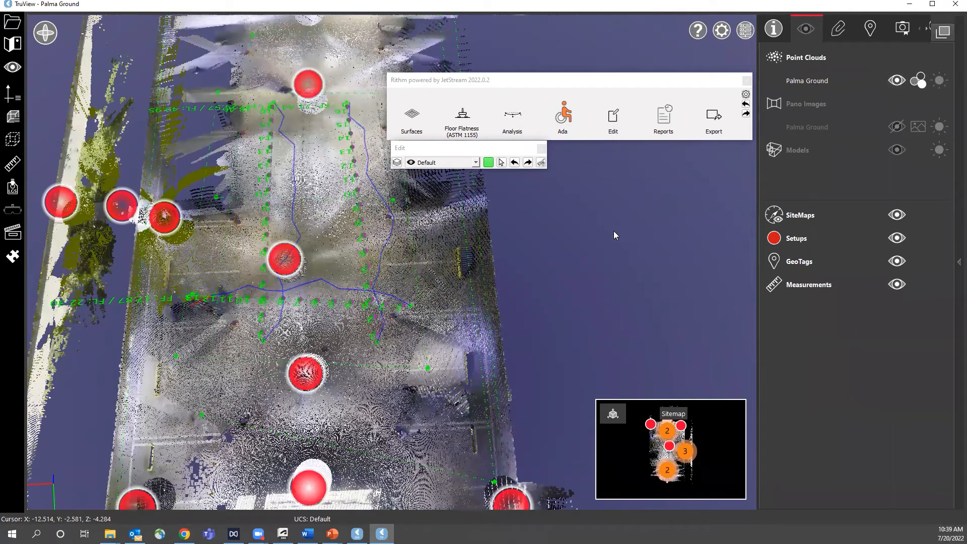
- Hide the Contour_10 and FF_FL_013 layers in Rithm's layer list
{"action": "left_click", "coordinate": [397, 163]}
{"action": "left_click", "coordinate": [611, 309]}
{"action": "left_click", "coordinate": [610, 309]}
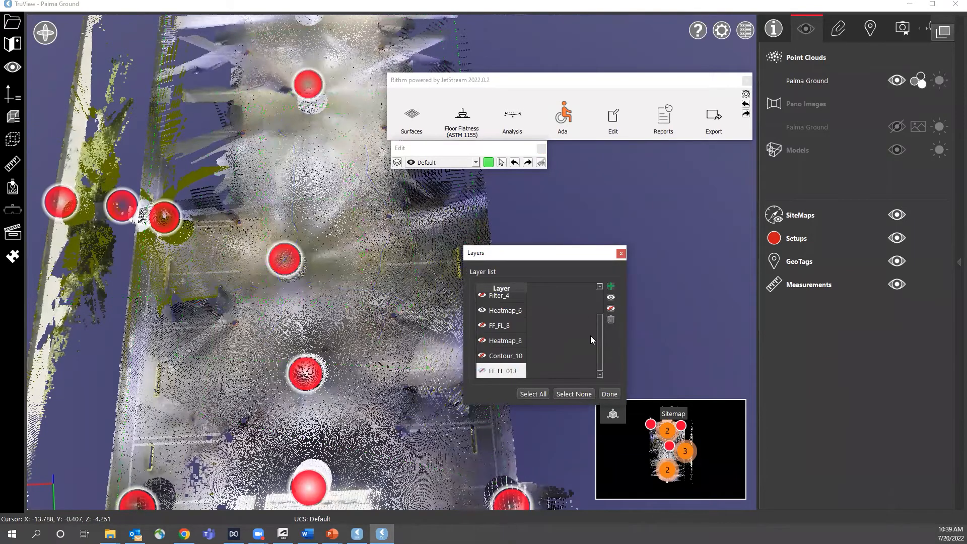
{"action": "left_click", "coordinate": [599, 342]}
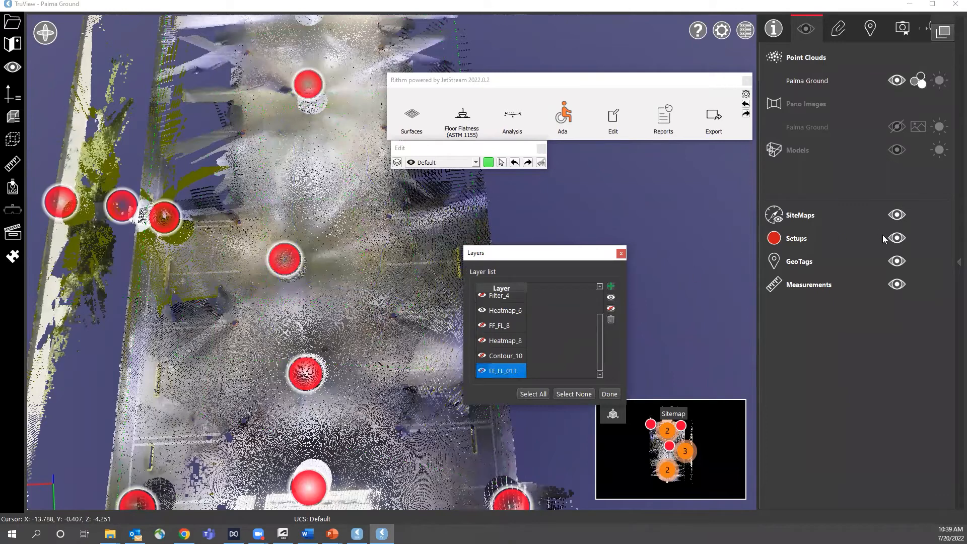
- Hide all setup markers in the 3D view and close Rithm's layer list
{"action": "left_click", "coordinate": [898, 240]}
{"action": "left_click", "coordinate": [898, 238]}
{"action": "left_click_drag", "start_coordinate": [561, 258], "coordinate": [655, 172]}
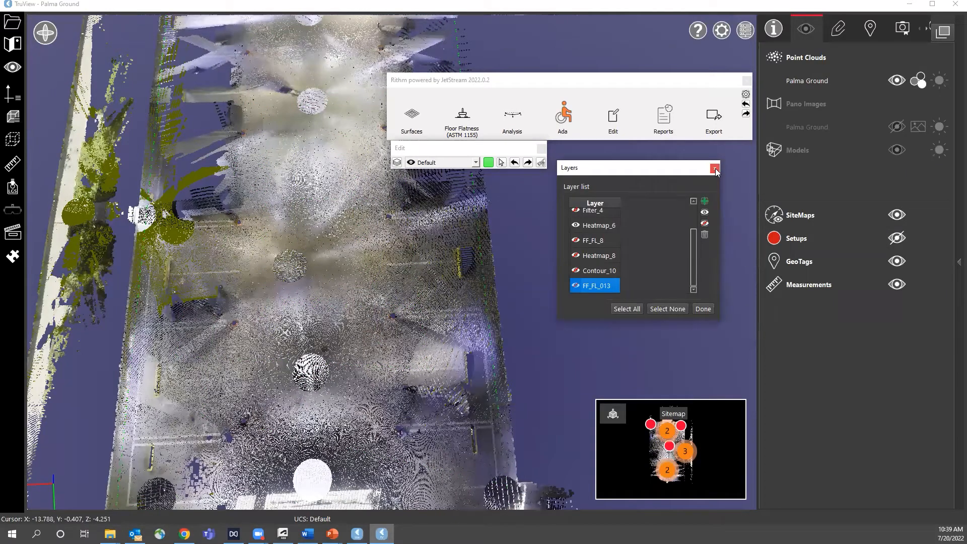
{"action": "left_click", "coordinate": [716, 169]}
{"action": "left_click_drag", "start_coordinate": [565, 272], "coordinate": [441, 240]}
{"action": "middle_click_drag", "start_coordinate": [441, 240], "coordinate": [438, 234]}
{"action": "middle_click_drag", "start_coordinate": [347, 423], "coordinate": [266, 277]}
{"action": "left_click_drag", "start_coordinate": [282, 297], "coordinate": [363, 236]}
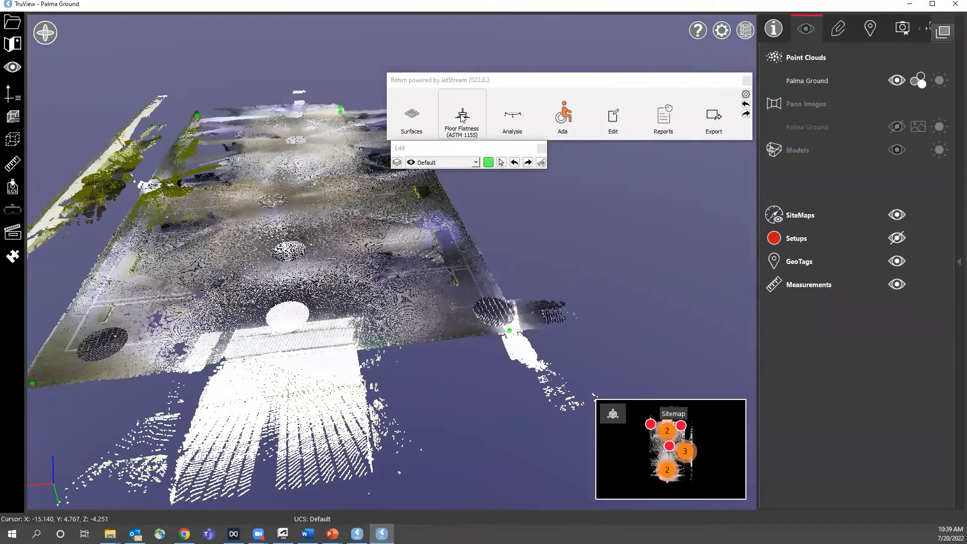
{"action": "left_click", "coordinate": [462, 118]}
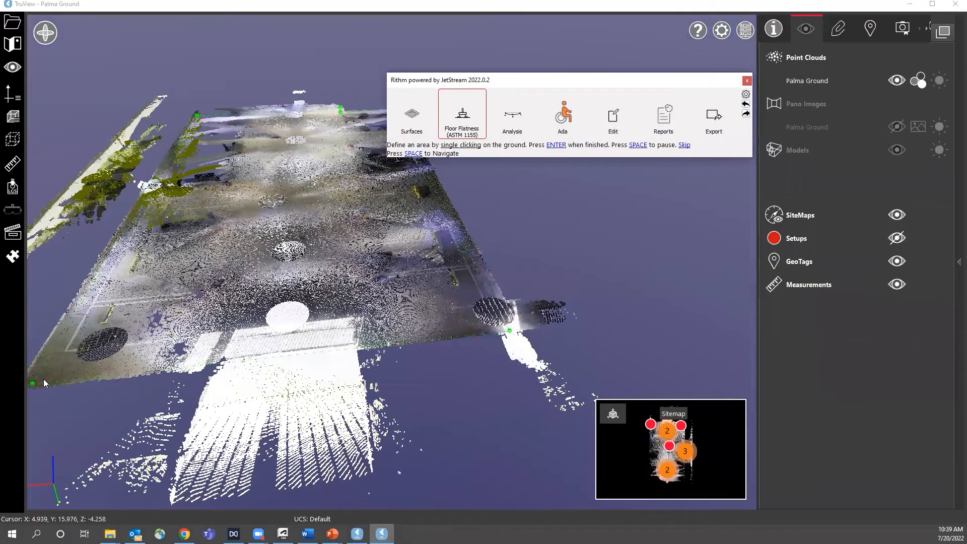
{"action": "left_click", "coordinate": [63, 342]}
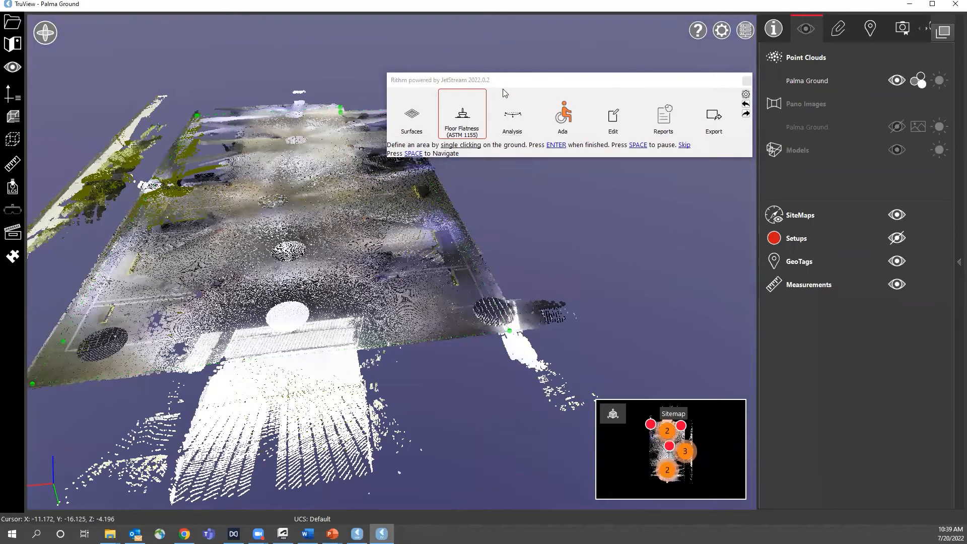
- Close Rithm and the TruView window holding the Palma Ground project
{"action": "left_click", "coordinate": [747, 81]}
{"action": "left_click", "coordinate": [954, 6]}
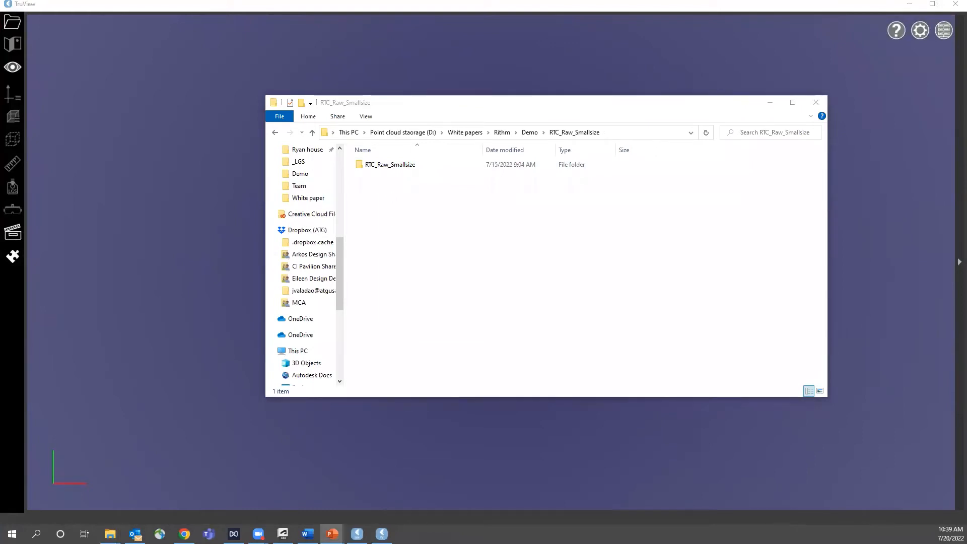
- Run the PowerPoint slideshow from its title slide through to the In Field Verification slide and exit it
{"action": "key", "text": "F5"}
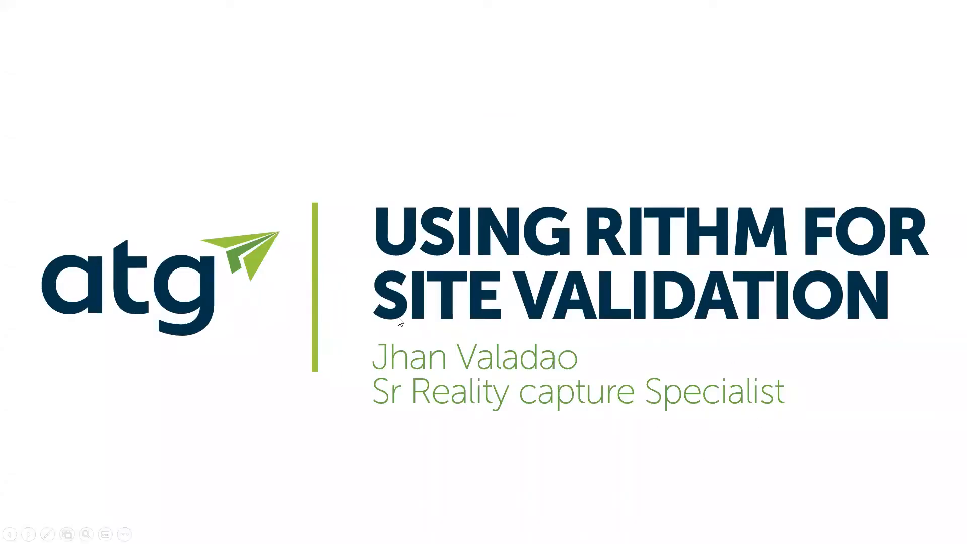
{"action": "left_click", "coordinate": [362, 367]}
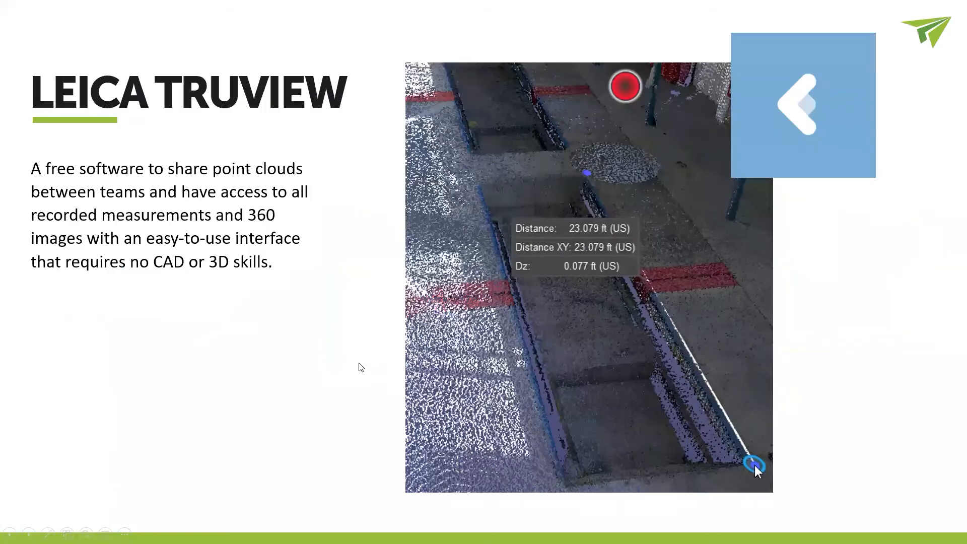
{"action": "left_click", "coordinate": [361, 368]}
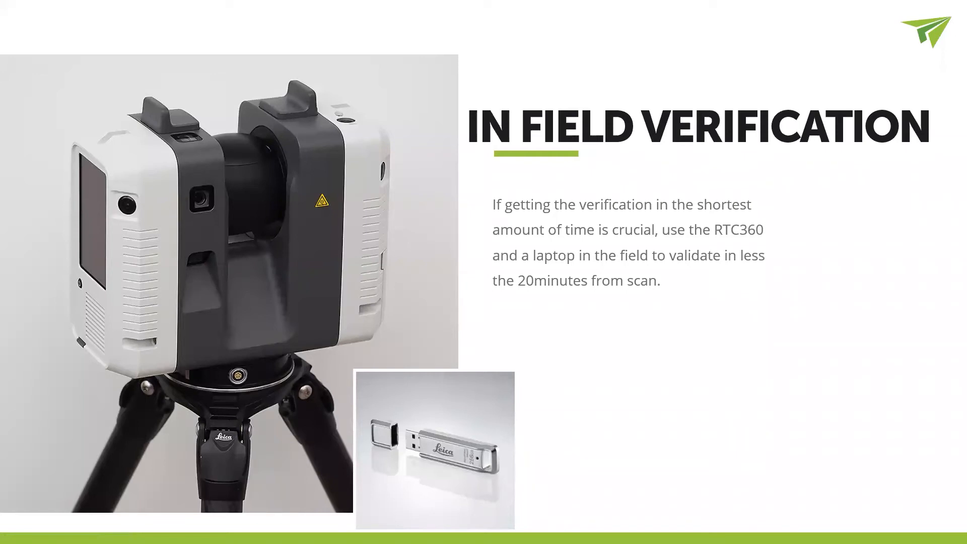
{"action": "key", "text": "Escape"}
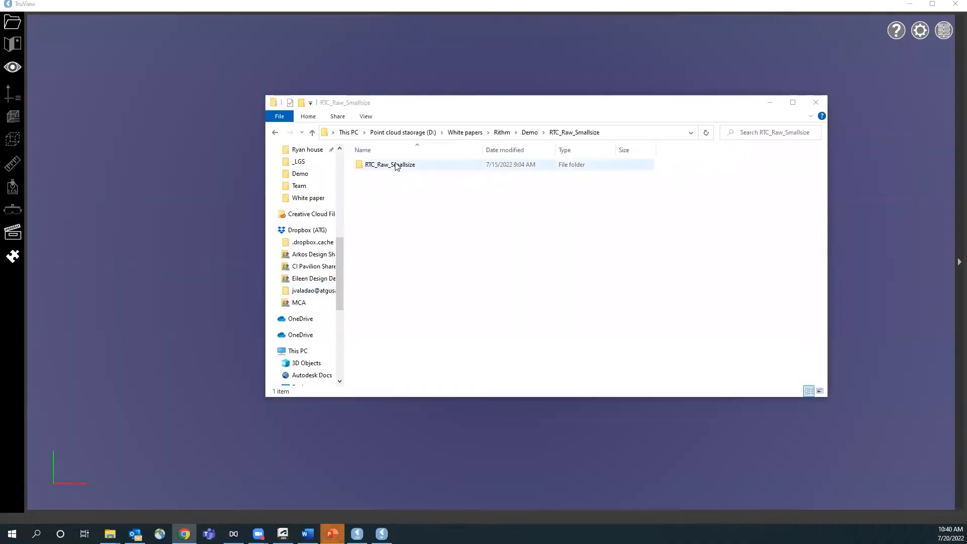
- Open the HighDensity folder inside RTC_Raw_Smallsize in File Explorer and move the window aside to show its raw scan jobs
{"action": "double_click", "coordinate": [396, 165]}
{"action": "double_click", "coordinate": [388, 166]}
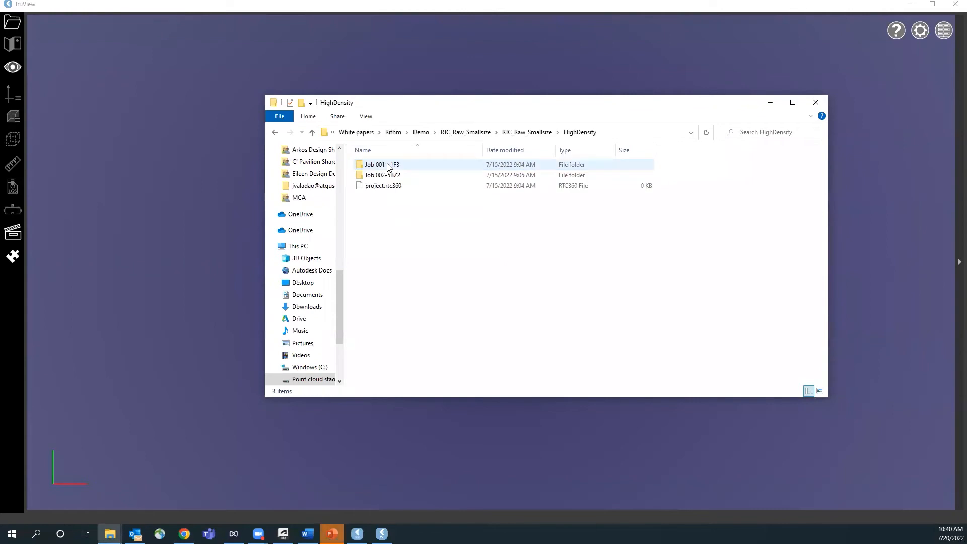
{"action": "left_click_drag", "start_coordinate": [450, 105], "coordinate": [631, 104]}
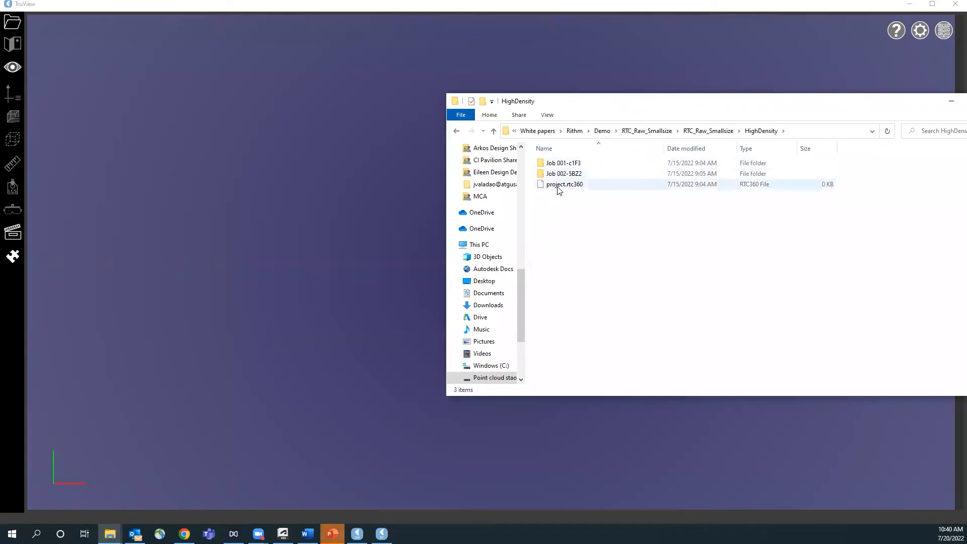
- Load project.rtc360 from the HighDensity folder into TruView and minimize File Explorer
{"action": "mouse_move", "coordinate": [333, 534]}
{"action": "left_click", "coordinate": [332, 497]}
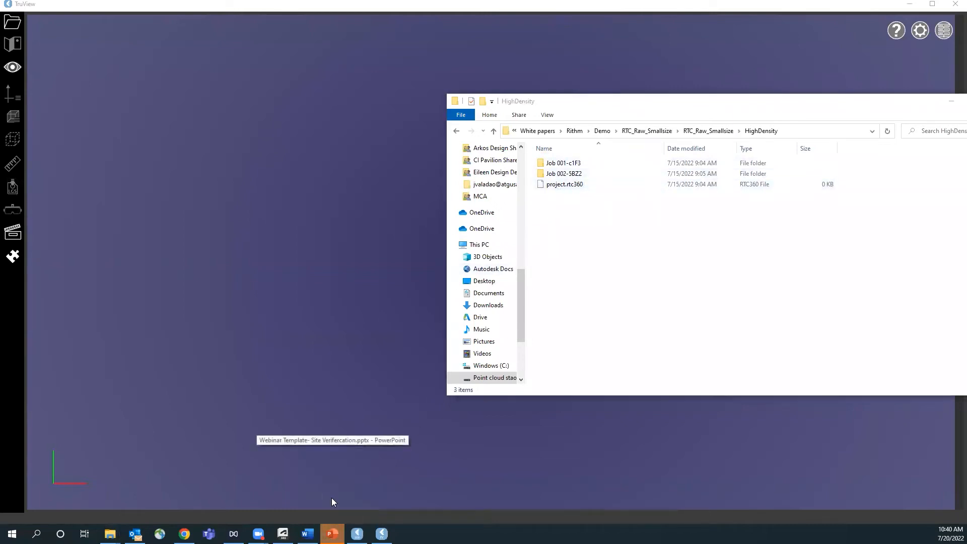
{"action": "left_click", "coordinate": [562, 186]}
{"action": "left_click_drag", "start_coordinate": [563, 186], "coordinate": [302, 176]}
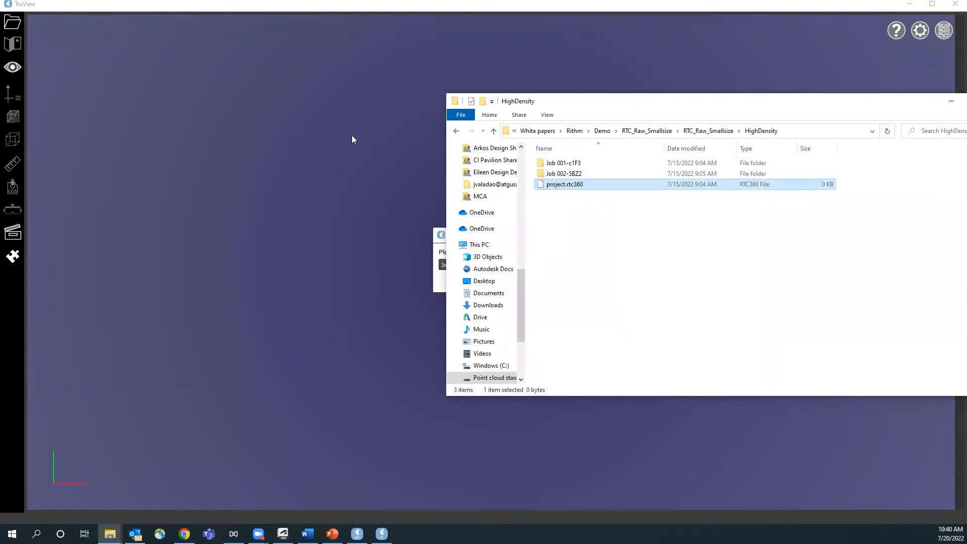
{"action": "left_click", "coordinate": [951, 101]}
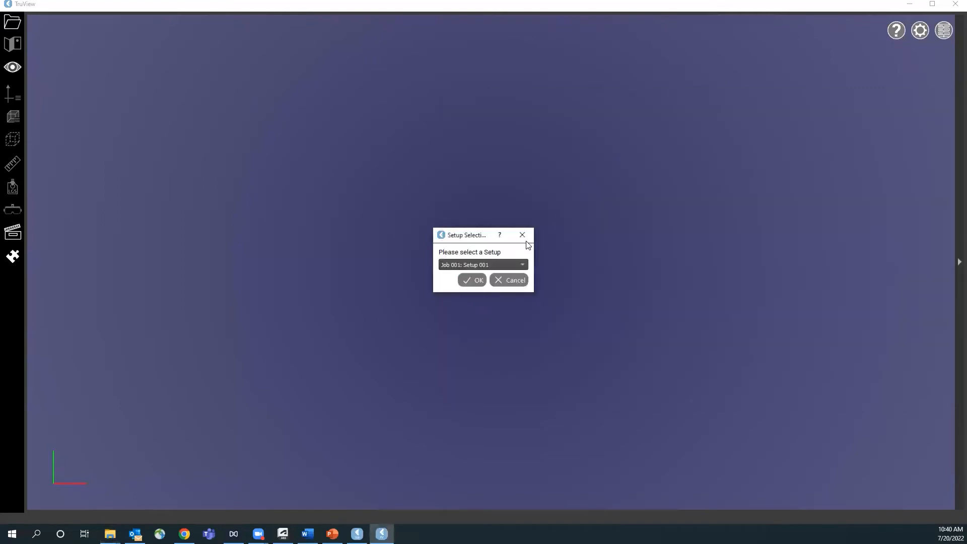
- Select Job 002: Setup 001 as the setup to load and confirm the selection
{"action": "left_click", "coordinate": [501, 265]}
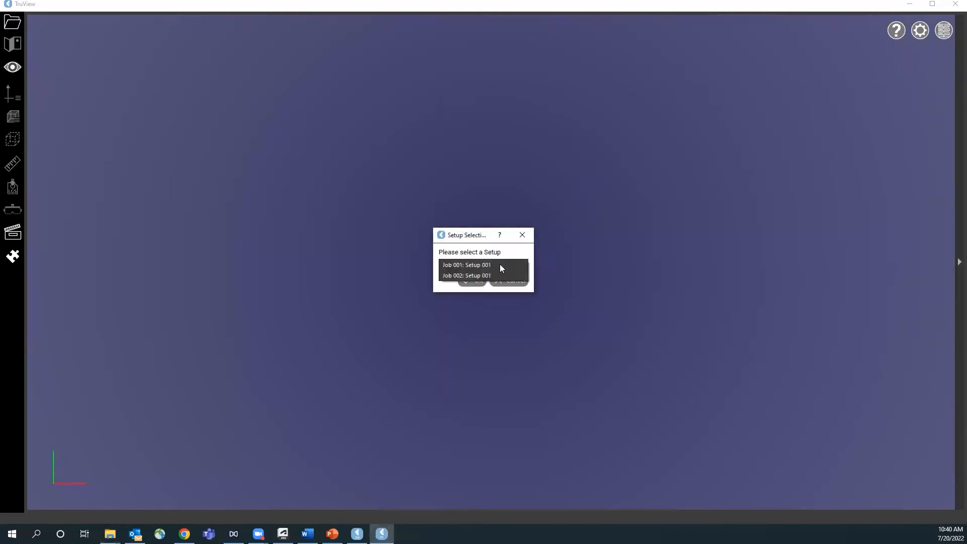
{"action": "left_click", "coordinate": [482, 275]}
{"action": "left_click", "coordinate": [472, 278]}
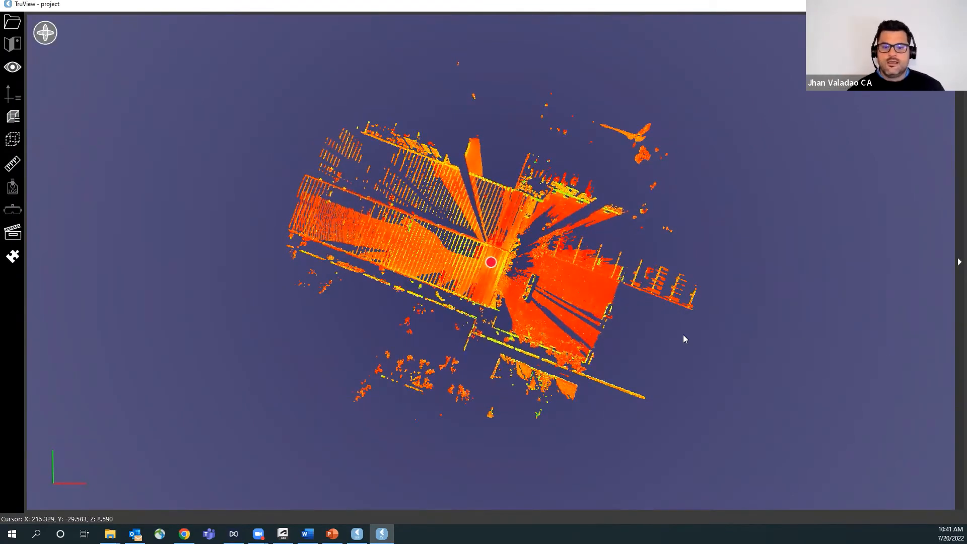
- Examine the raw scan around the parked cars and pavement beneath the overpass from several viewpoints
{"action": "mouse_move", "coordinate": [573, 321]}
{"action": "left_mouse_down"}
{"action": "mouse_move", "coordinate": [529, 232]}
{"action": "mouse_move", "coordinate": [558, 310]}
{"action": "left_mouse_up"}
{"action": "scroll", "coordinate": [558, 310], "scroll_direction": "up", "scroll_amount": 10}
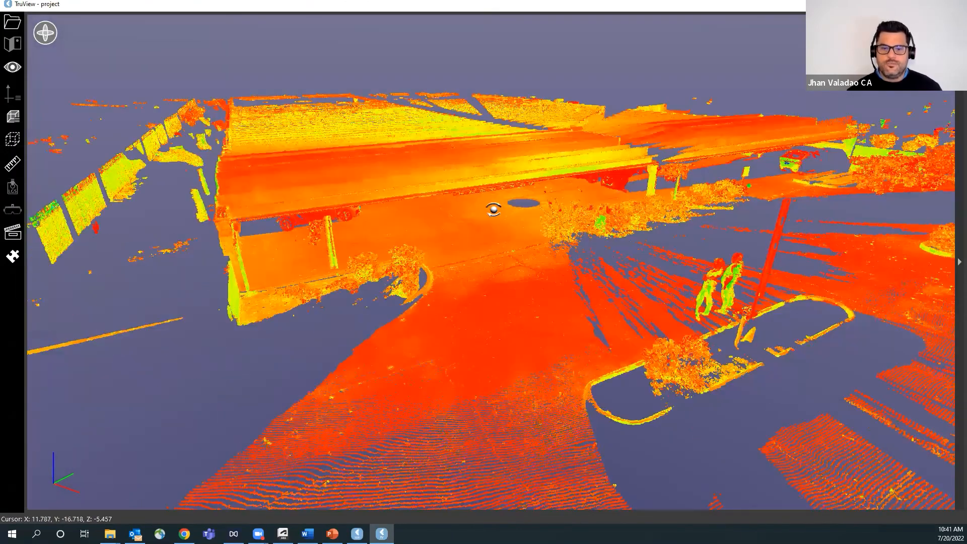
{"action": "mouse_move", "coordinate": [493, 209]}
{"action": "left_mouse_down"}
{"action": "mouse_move", "coordinate": [519, 225]}
{"action": "mouse_move", "coordinate": [485, 222]}
{"action": "left_mouse_up"}
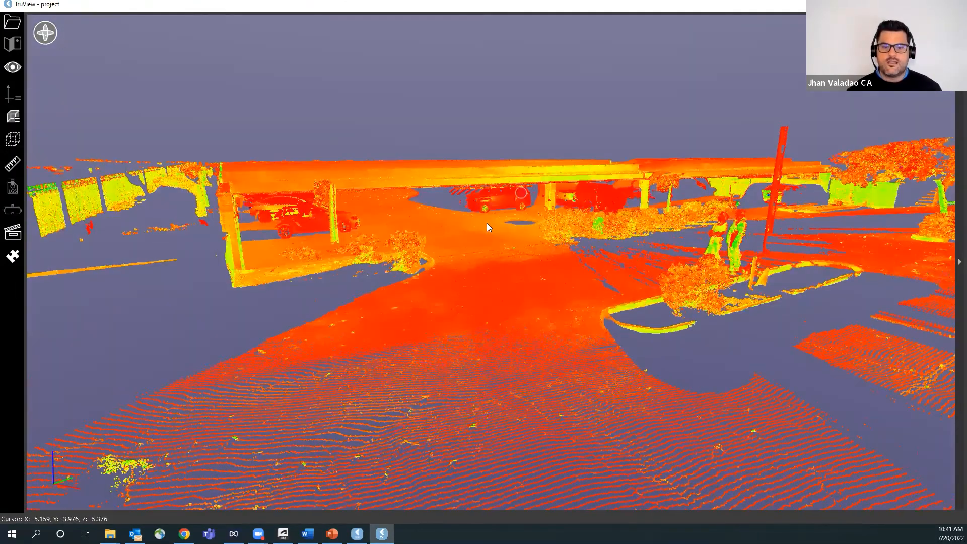
{"action": "scroll", "coordinate": [517, 225], "scroll_direction": "up", "scroll_amount": 6}
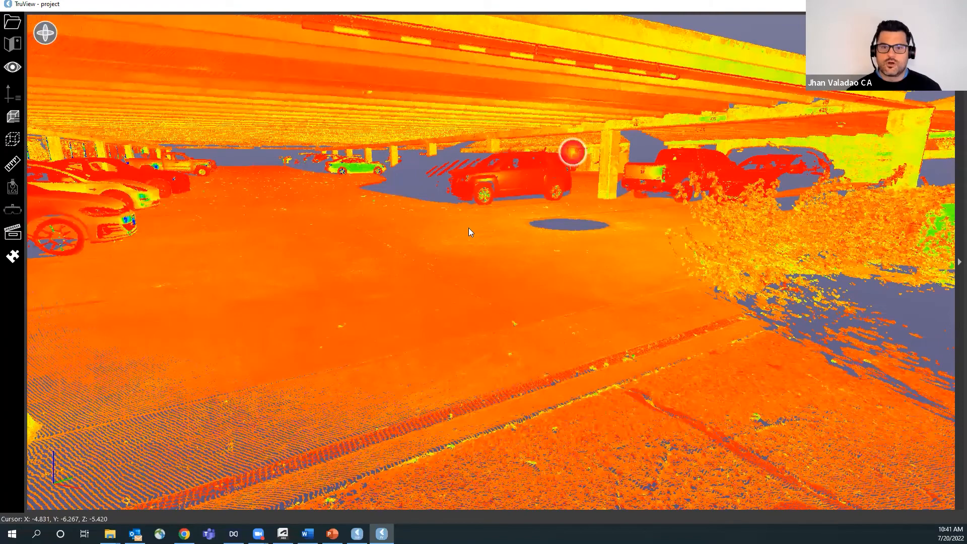
{"action": "left_click_drag", "start_coordinate": [468, 229], "coordinate": [435, 235]}
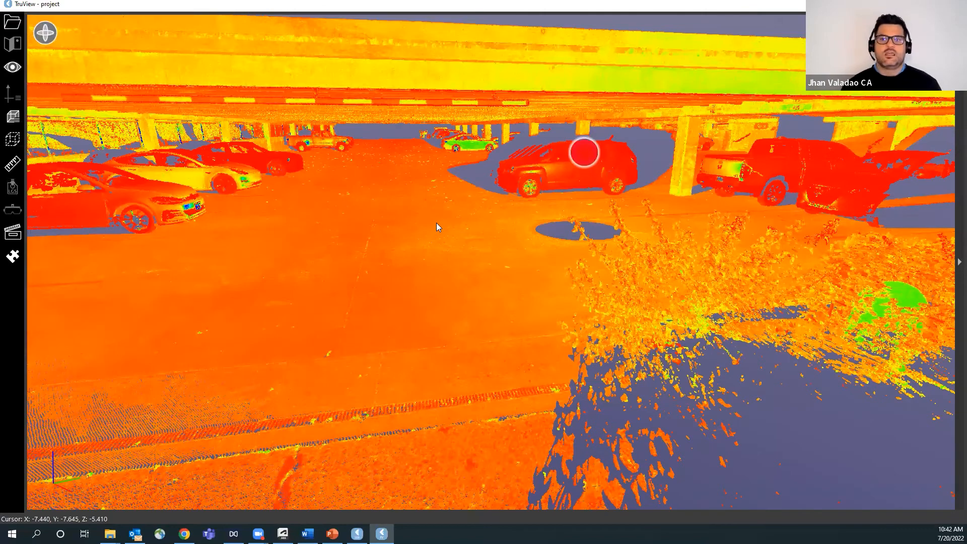
{"action": "left_click_drag", "start_coordinate": [437, 235], "coordinate": [376, 266]}
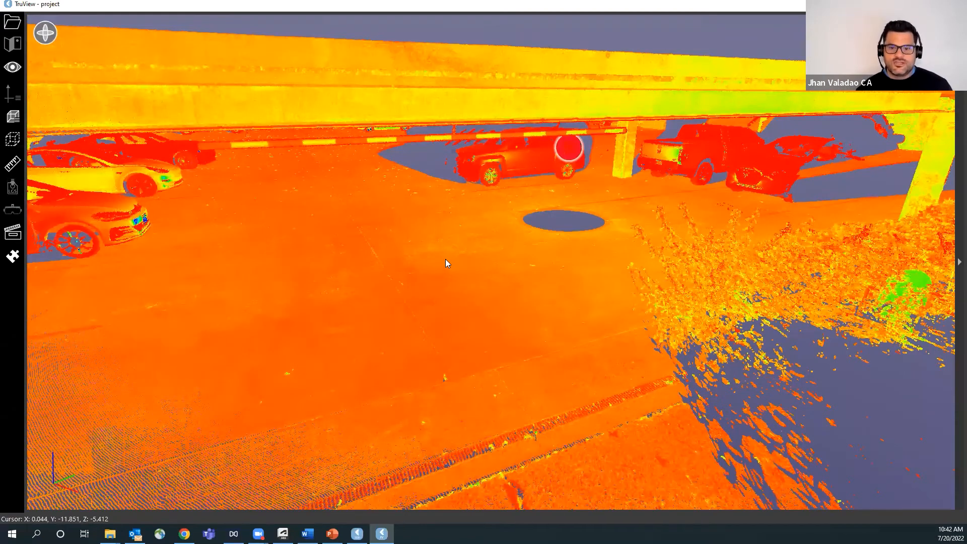
{"action": "left_click_drag", "start_coordinate": [445, 259], "coordinate": [394, 254]}
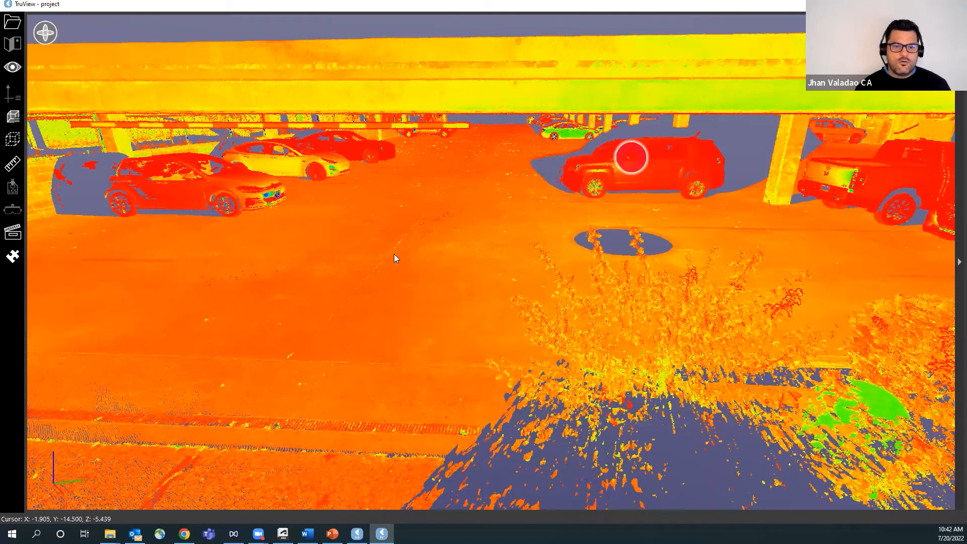
- Launch Rithm and clip the scan with a limit box lowered to keep only the ground-level points beneath the overpass
{"action": "left_click", "coordinate": [12, 258]}
{"action": "left_click", "coordinate": [67, 281]}
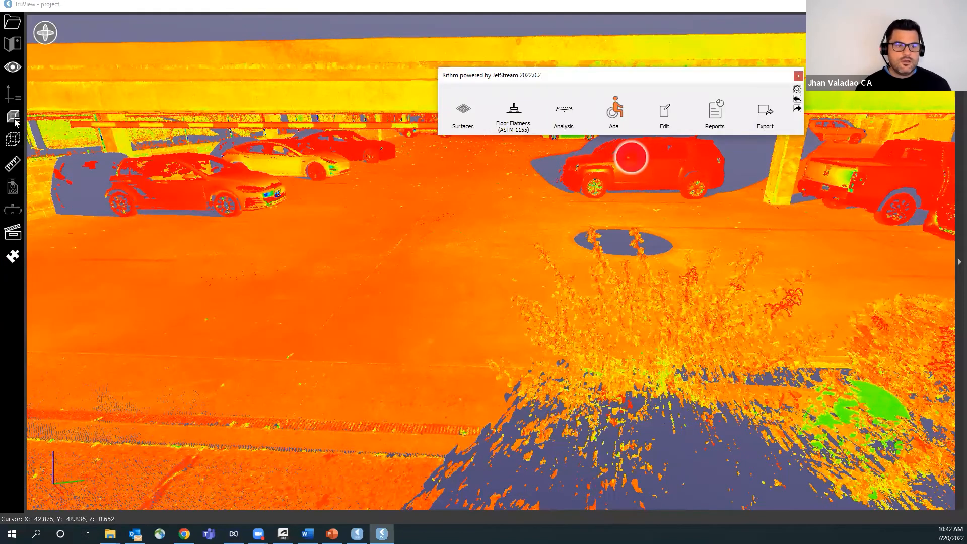
{"action": "left_click", "coordinate": [15, 141]}
{"action": "left_click", "coordinate": [80, 144]}
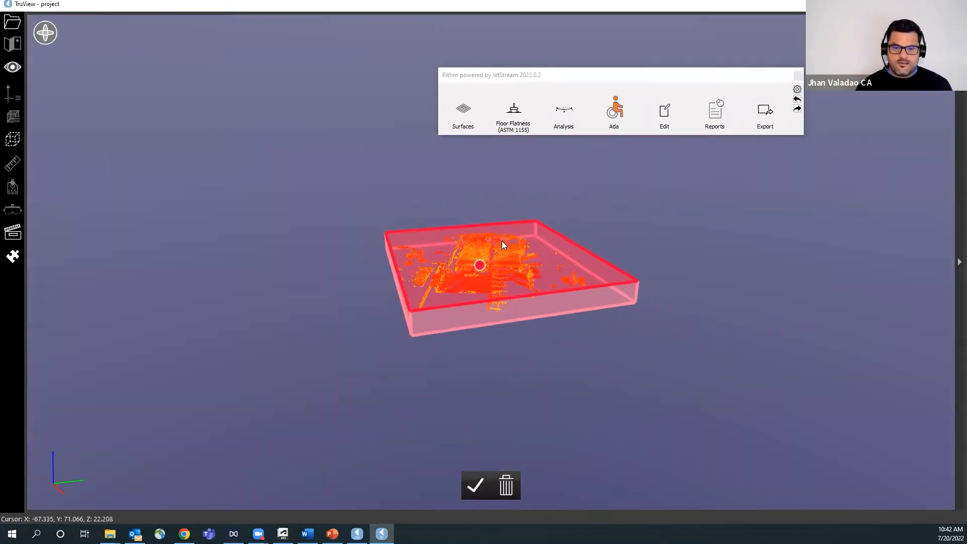
{"action": "left_click_drag", "start_coordinate": [502, 241], "coordinate": [503, 252]}
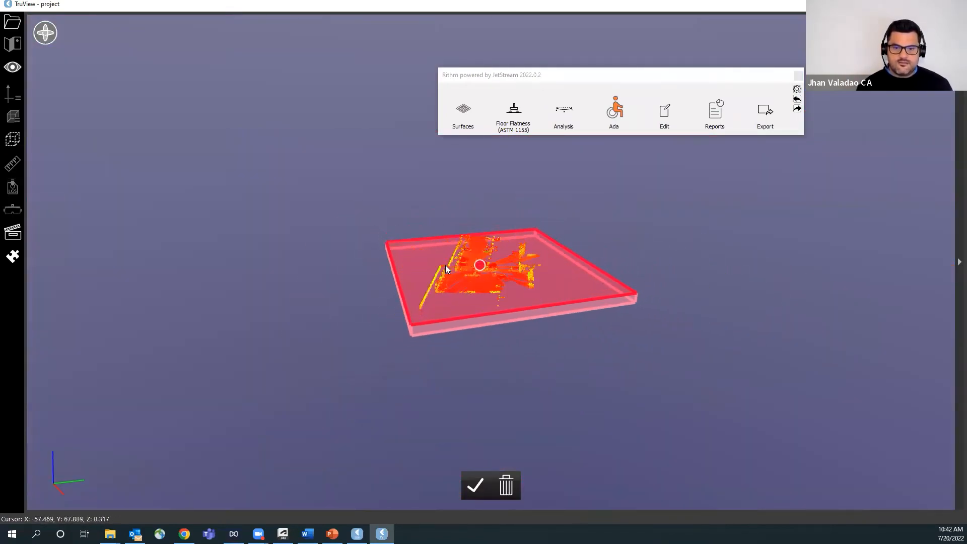
{"action": "scroll", "coordinate": [466, 253], "scroll_direction": "up", "scroll_amount": 4}
{"action": "left_click", "coordinate": [475, 486]}
- Try the Grayscale Intensity Map colouring on the clipped point cloud and return it to Hue/Intensity Map
{"action": "scroll", "coordinate": [491, 292], "scroll_direction": "up", "scroll_amount": 4}
{"action": "left_click_drag", "start_coordinate": [490, 291], "coordinate": [500, 314]}
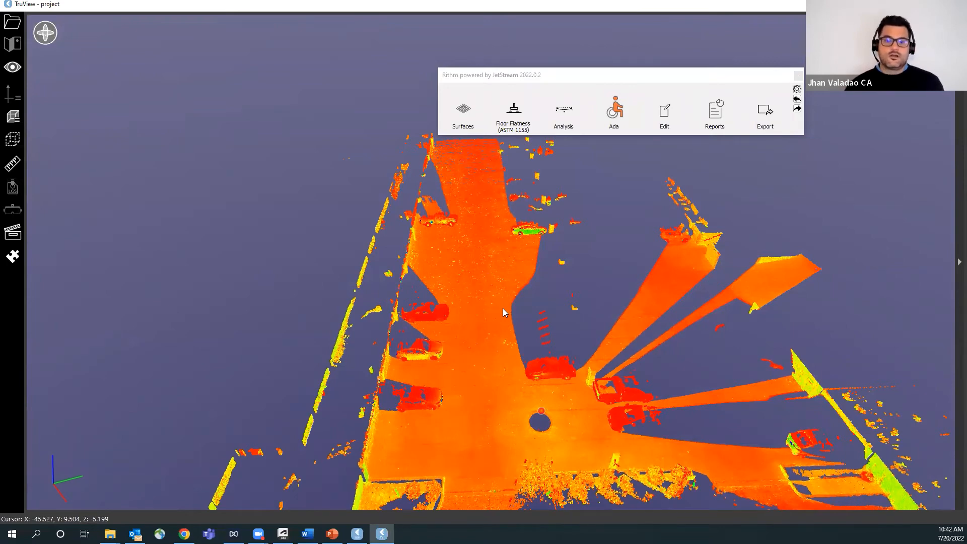
{"action": "scroll", "coordinate": [503, 308], "scroll_direction": "down", "scroll_amount": 5}
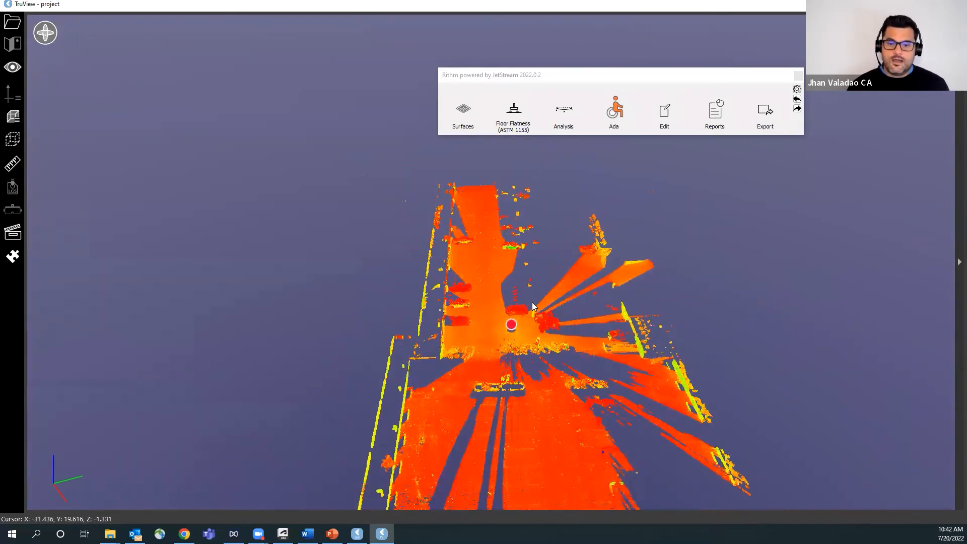
{"action": "scroll", "coordinate": [532, 303], "scroll_direction": "down", "scroll_amount": 2}
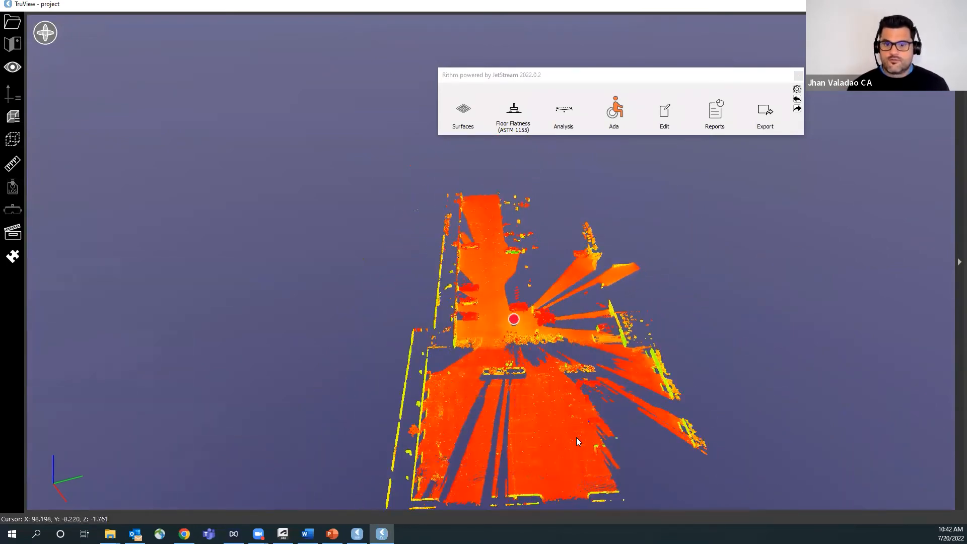
{"action": "left_click_drag", "start_coordinate": [593, 380], "coordinate": [475, 350]}
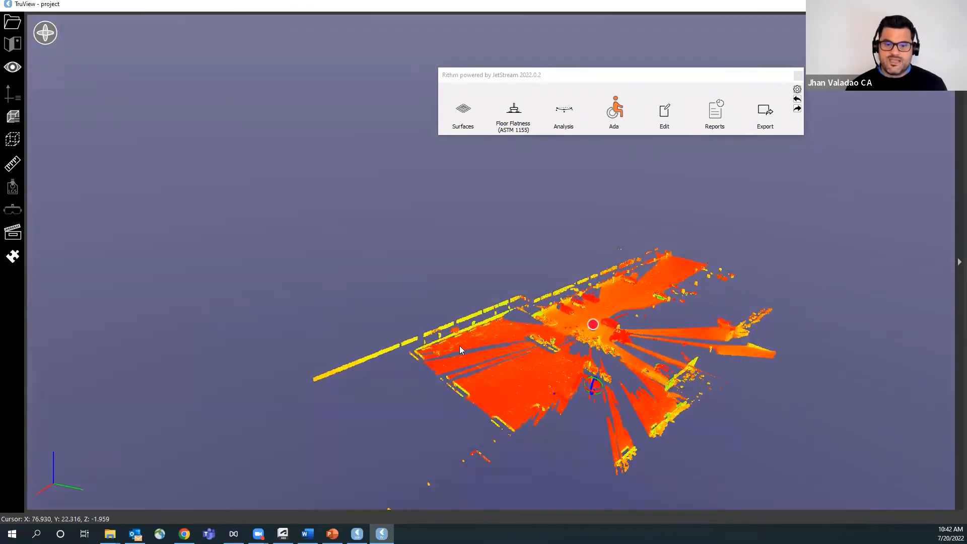
{"action": "scroll", "coordinate": [613, 308], "scroll_direction": "up", "scroll_amount": 3}
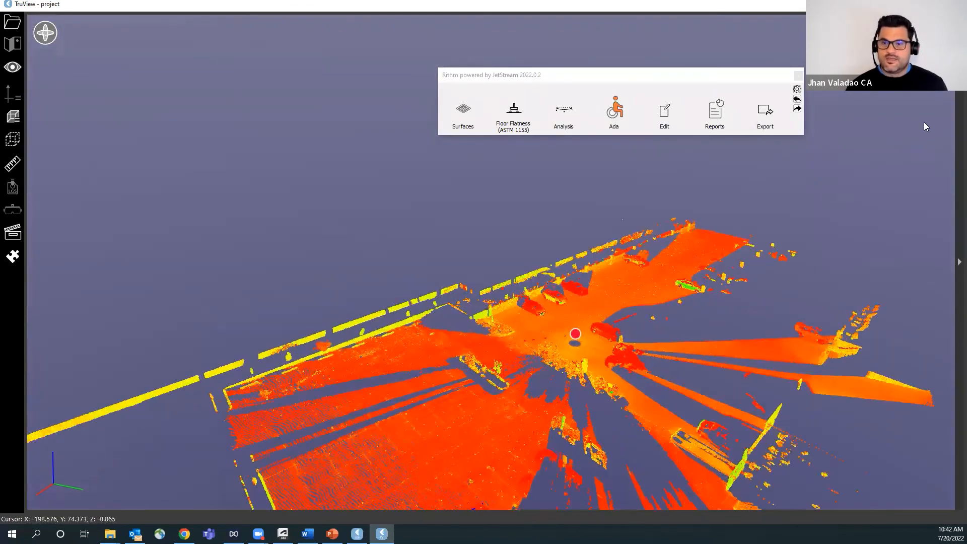
{"action": "left_click", "coordinate": [958, 262]}
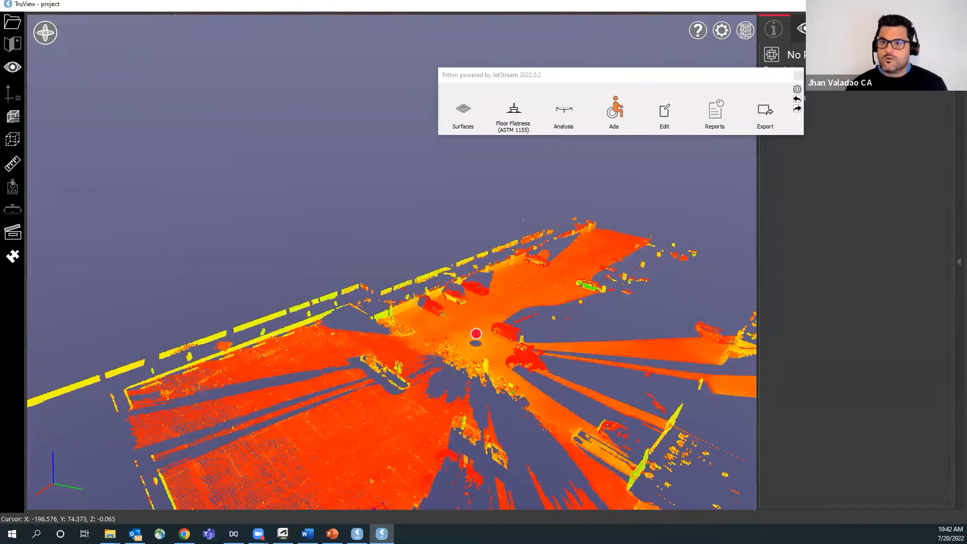
{"action": "left_click", "coordinate": [804, 29]}
{"action": "left_click", "coordinate": [939, 57]}
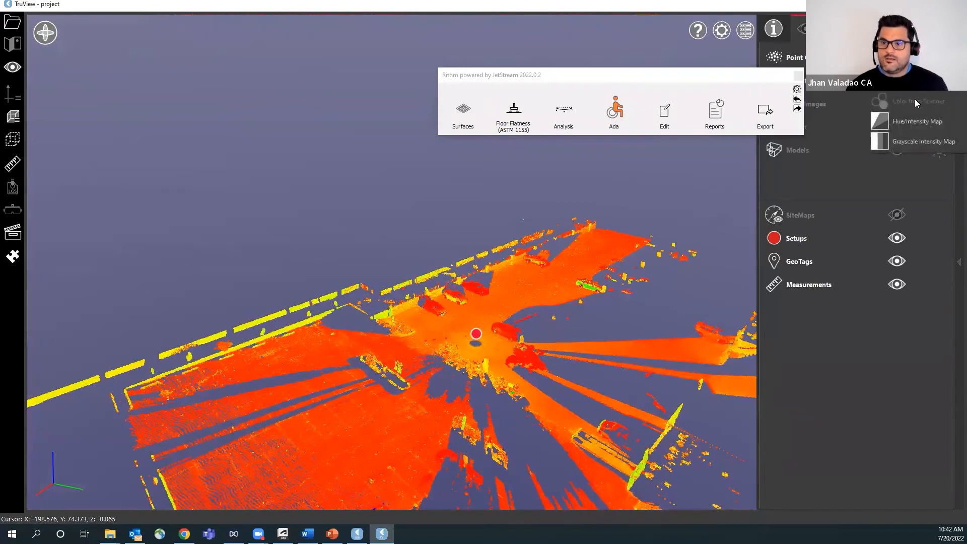
{"action": "left_click", "coordinate": [904, 147]}
{"action": "left_click", "coordinate": [895, 55]}
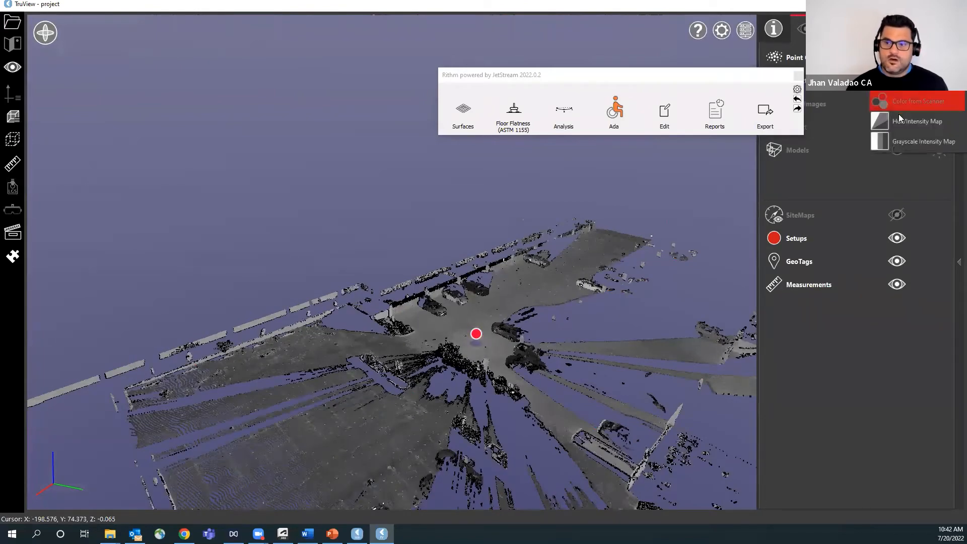
{"action": "left_click", "coordinate": [901, 121]}
- Start a Floor Flatness (ASTM 1155) analysis and define a four-point area on the driveway between the parked cars
{"action": "left_click_drag", "start_coordinate": [532, 374], "coordinate": [486, 347]}
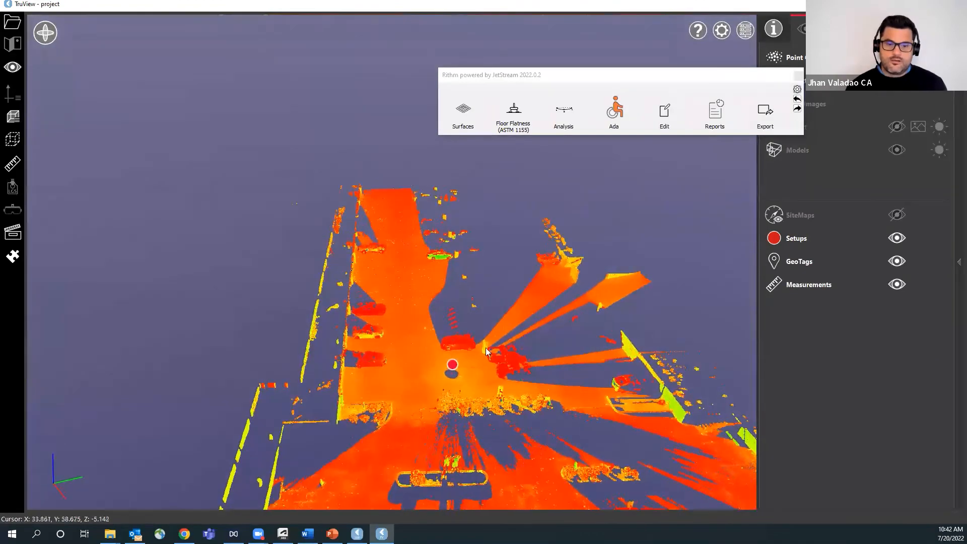
{"action": "scroll", "coordinate": [389, 360], "scroll_direction": "up", "scroll_amount": 3}
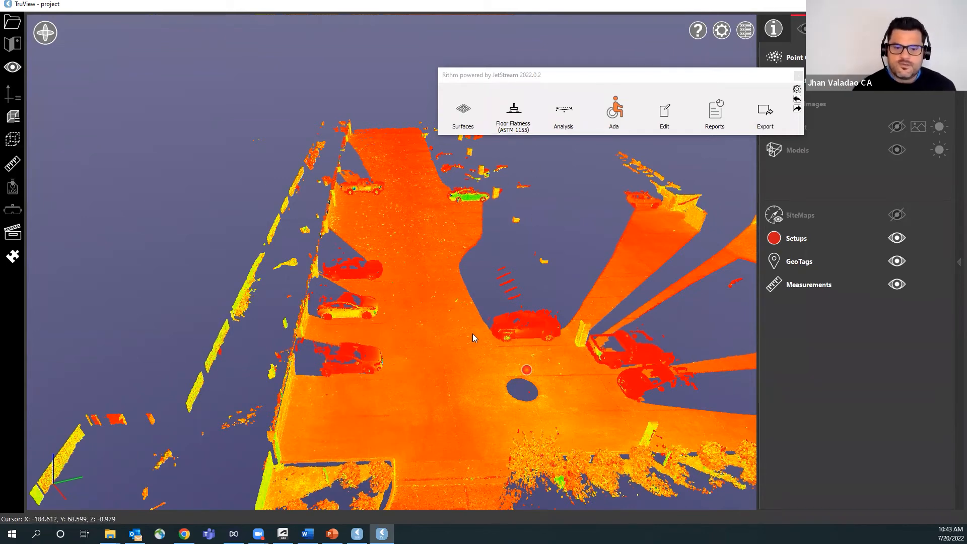
{"action": "left_click_drag", "start_coordinate": [451, 392], "coordinate": [443, 388]}
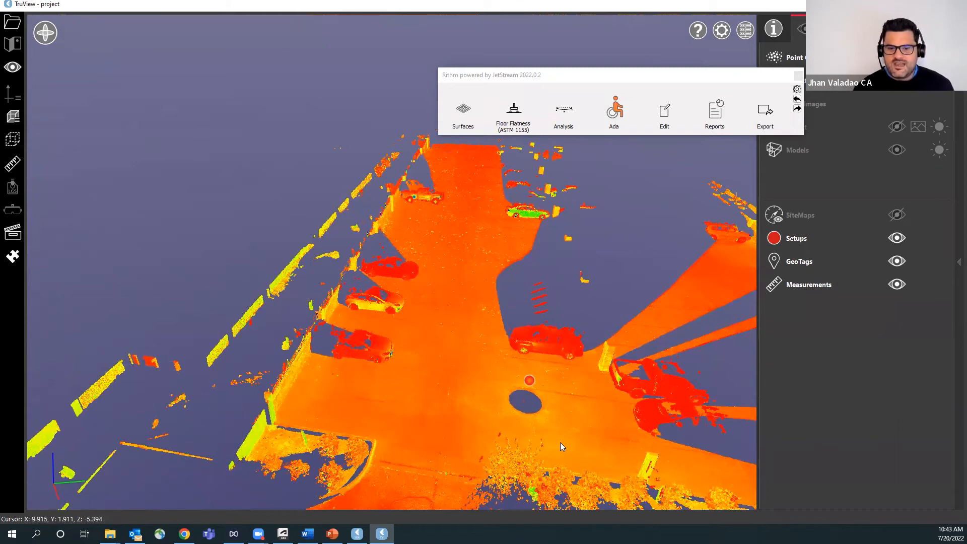
{"action": "left_click", "coordinate": [512, 110]}
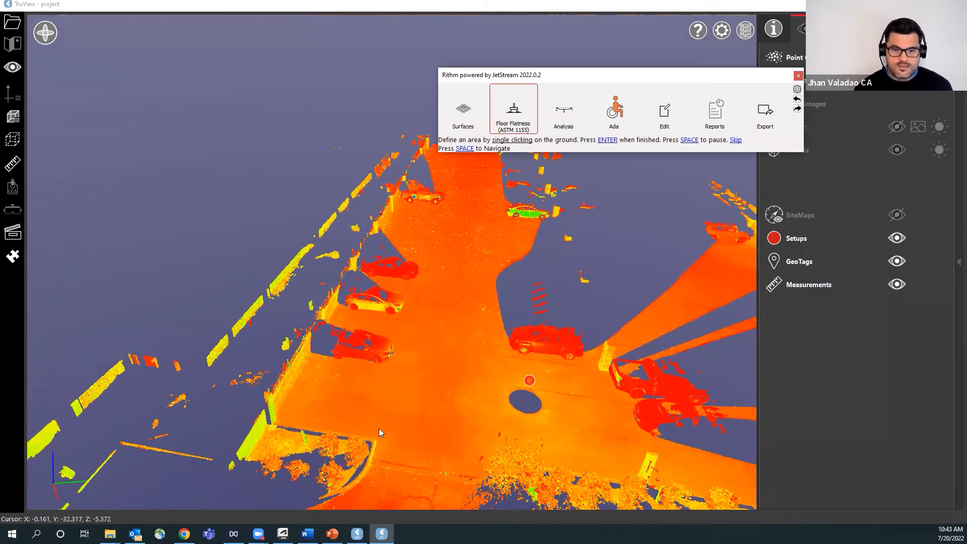
{"action": "left_click", "coordinate": [351, 424]}
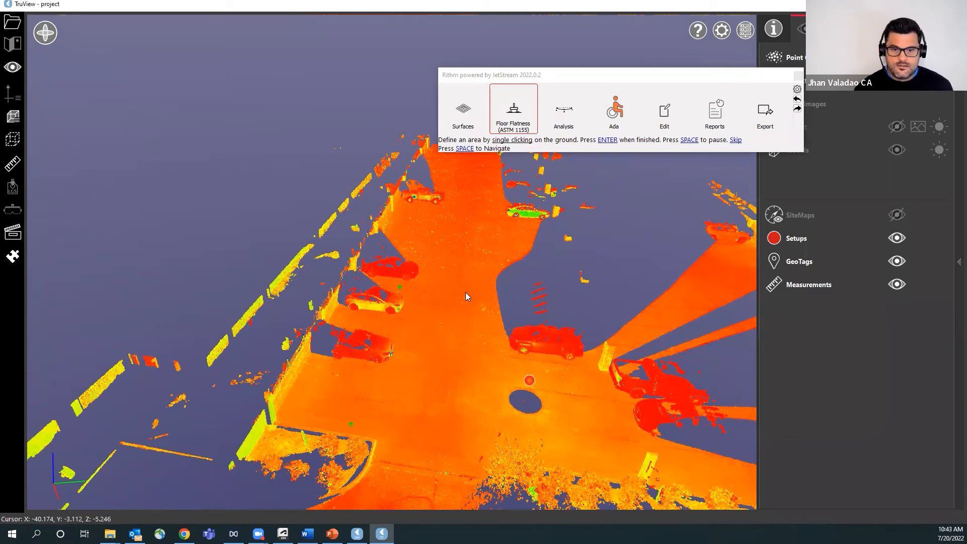
{"action": "left_click", "coordinate": [498, 440]}
{"action": "key", "text": "Return"}
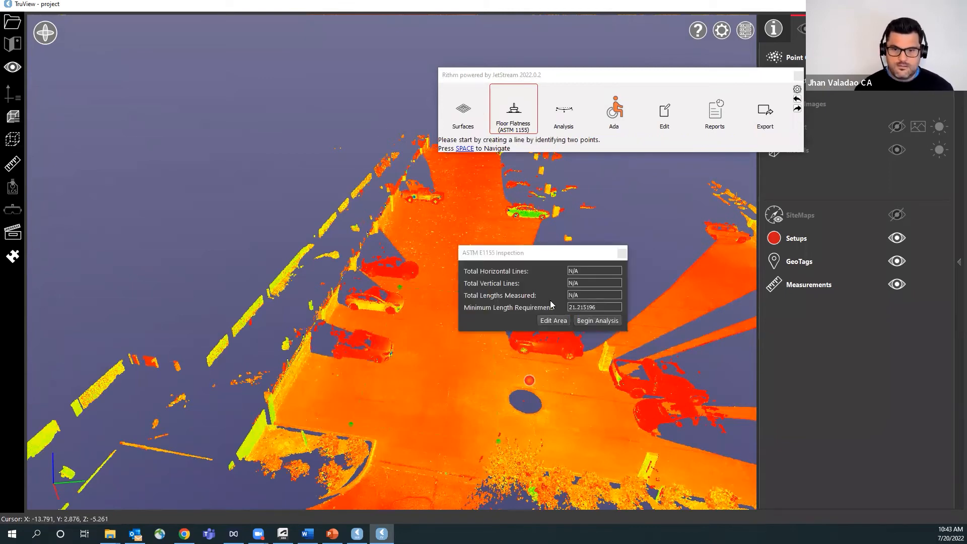
- Draw two lengthwise measurement lines of about 9.9 each and three crosswise lines of about 6.7 to 7 within the flatness area
{"action": "left_click", "coordinate": [422, 319]}
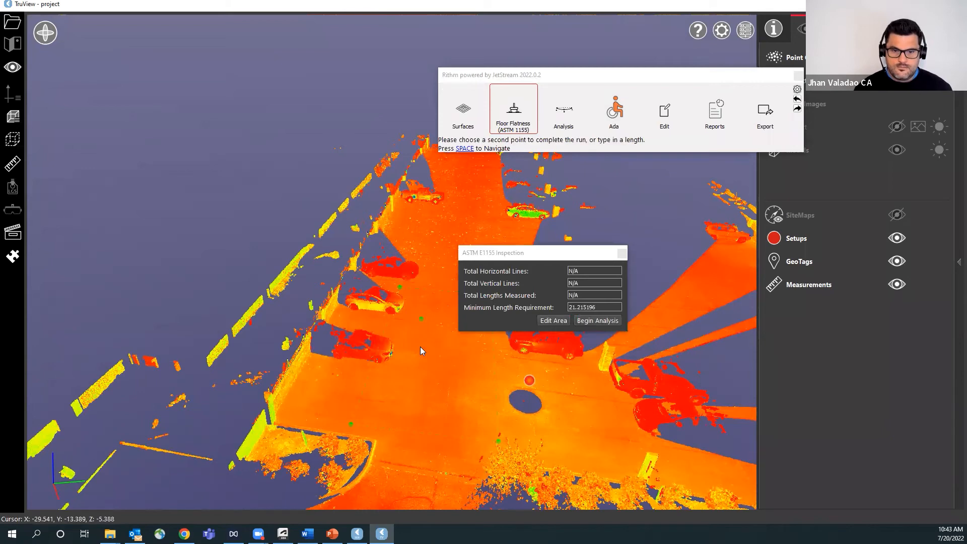
{"action": "left_click", "coordinate": [401, 423]}
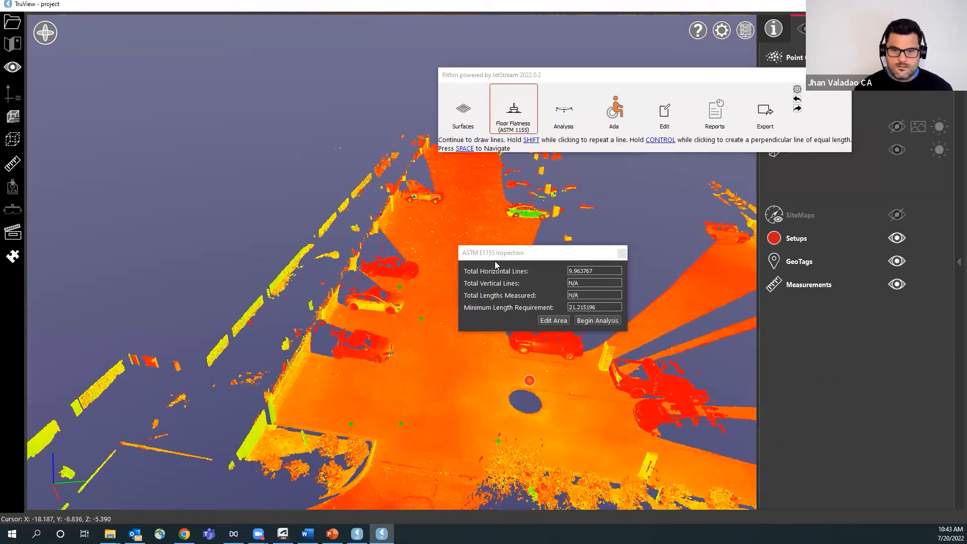
{"action": "left_click_drag", "start_coordinate": [501, 257], "coordinate": [613, 243]}
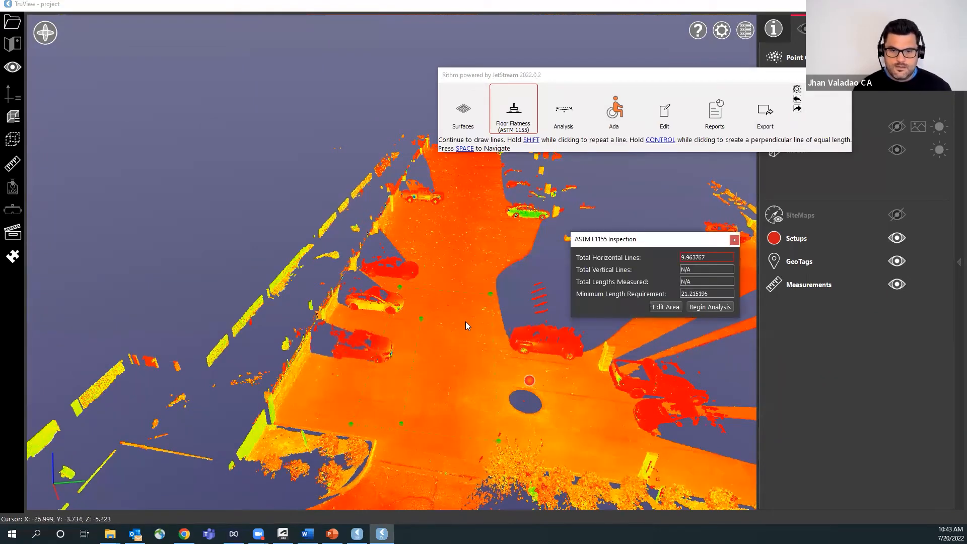
{"action": "left_click", "coordinate": [451, 427]}
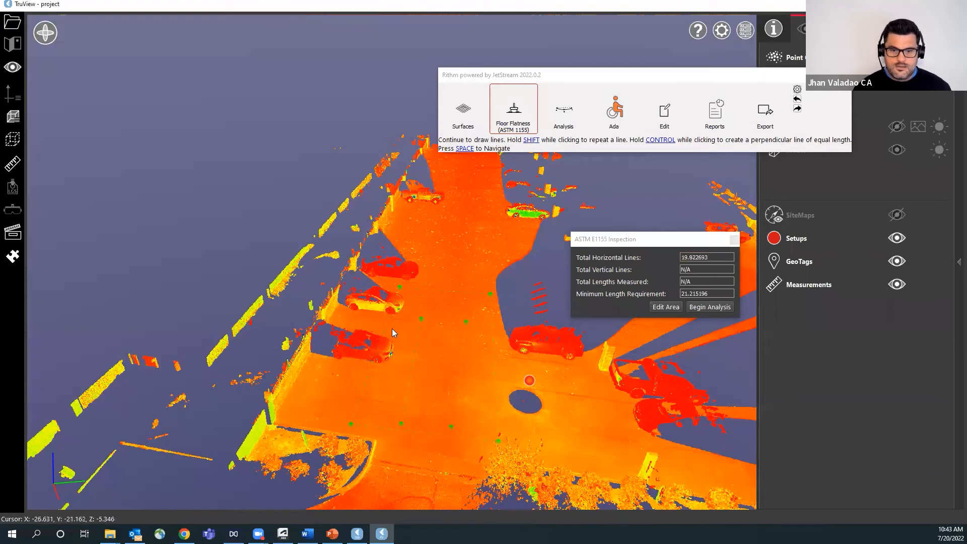
{"action": "left_click", "coordinate": [487, 339]}
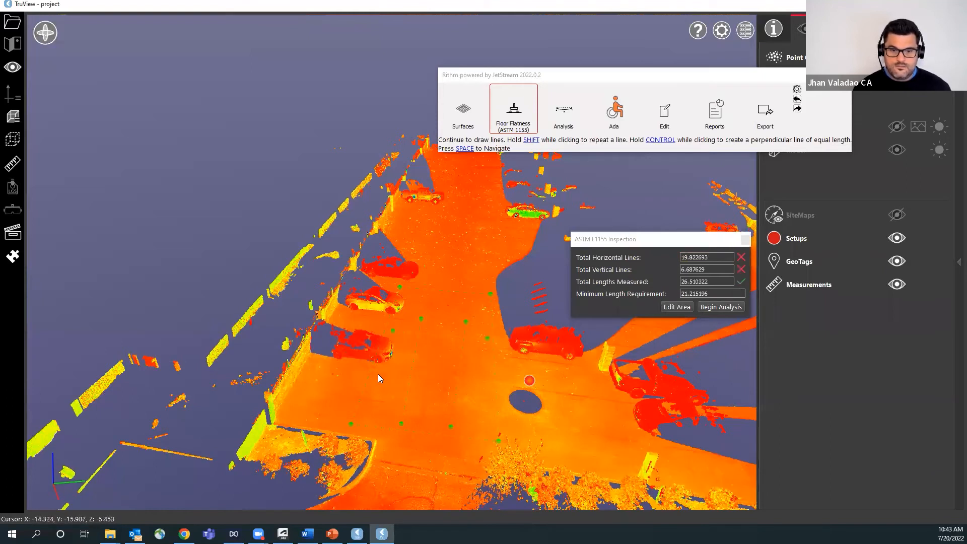
{"action": "left_click", "coordinate": [483, 377]}
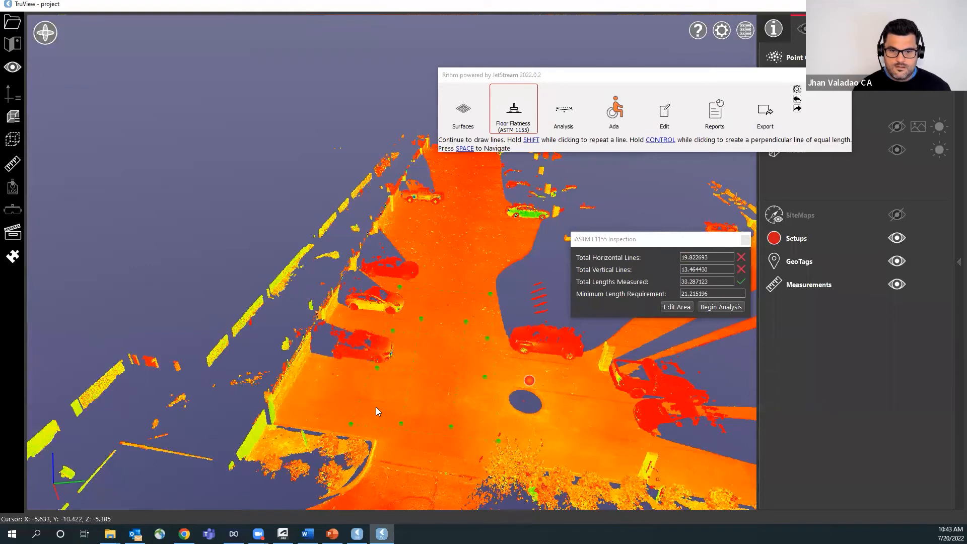
{"action": "left_click", "coordinate": [483, 424]}
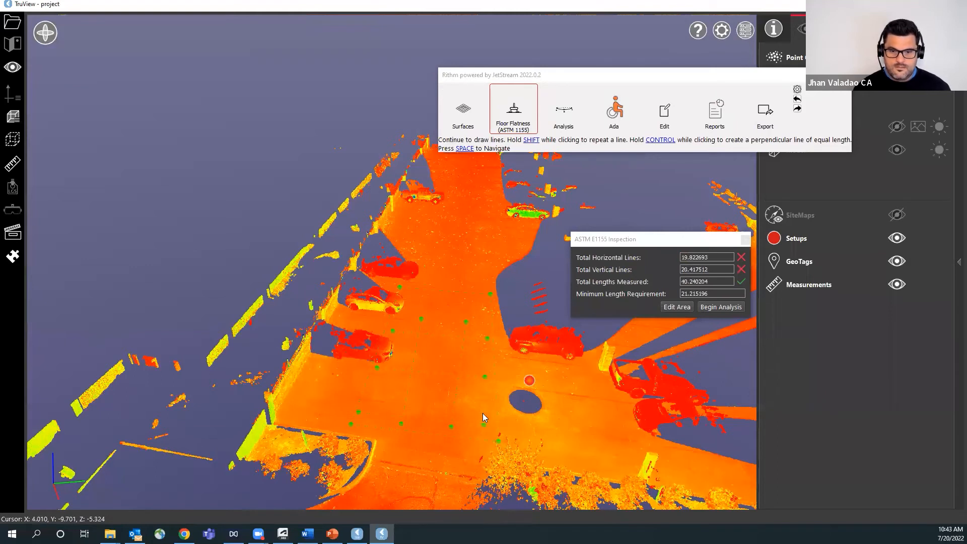
- Run the ASTM E1155 analysis on the drawn measurement lines and view the resulting profiles on the driveway from above
{"action": "key", "text": "Return"}
{"action": "left_click", "coordinate": [515, 282]}
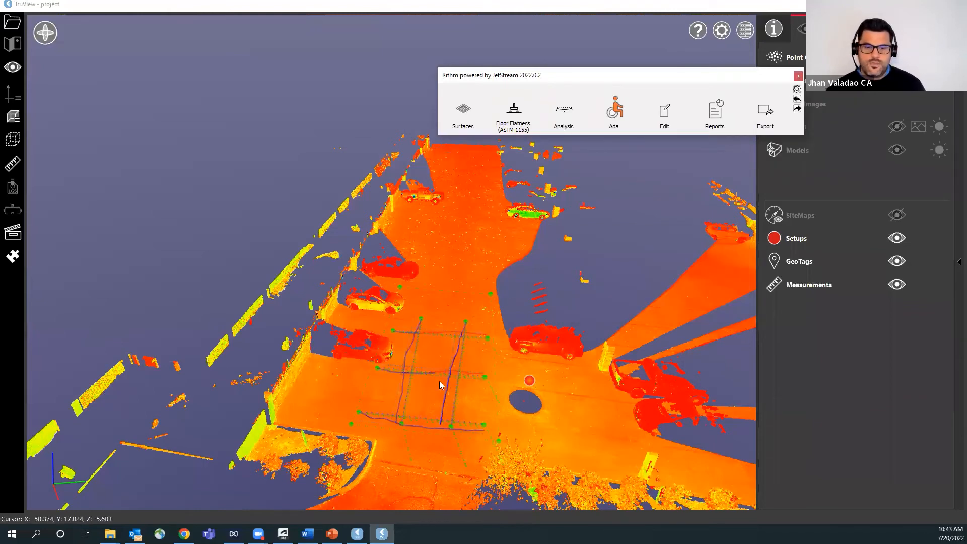
{"action": "left_click_drag", "start_coordinate": [423, 390], "coordinate": [426, 458]}
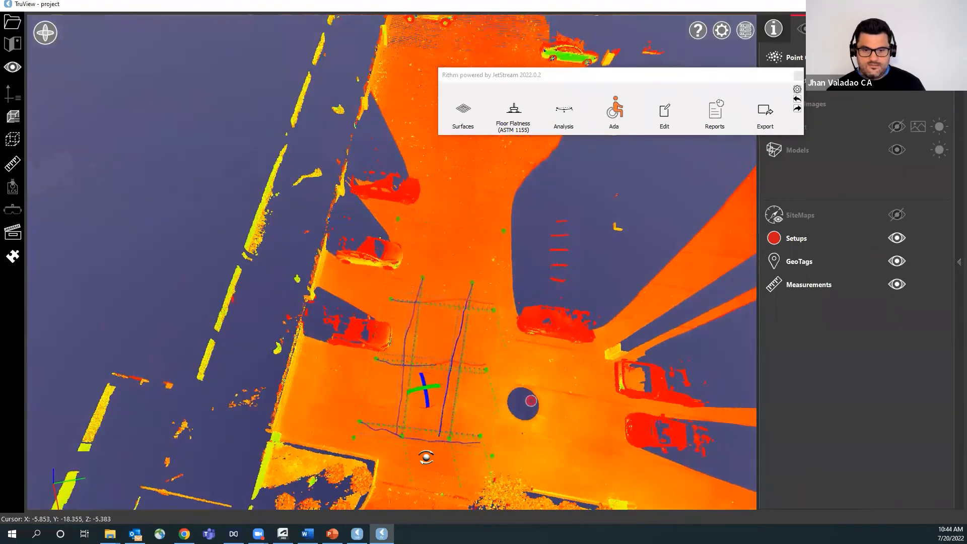
{"action": "scroll", "coordinate": [420, 361], "scroll_direction": "up", "scroll_amount": 3}
{"action": "mouse_move", "coordinate": [430, 425]}
{"action": "left_mouse_down"}
{"action": "mouse_move", "coordinate": [431, 412]}
{"action": "mouse_move", "coordinate": [428, 426]}
{"action": "left_mouse_up"}
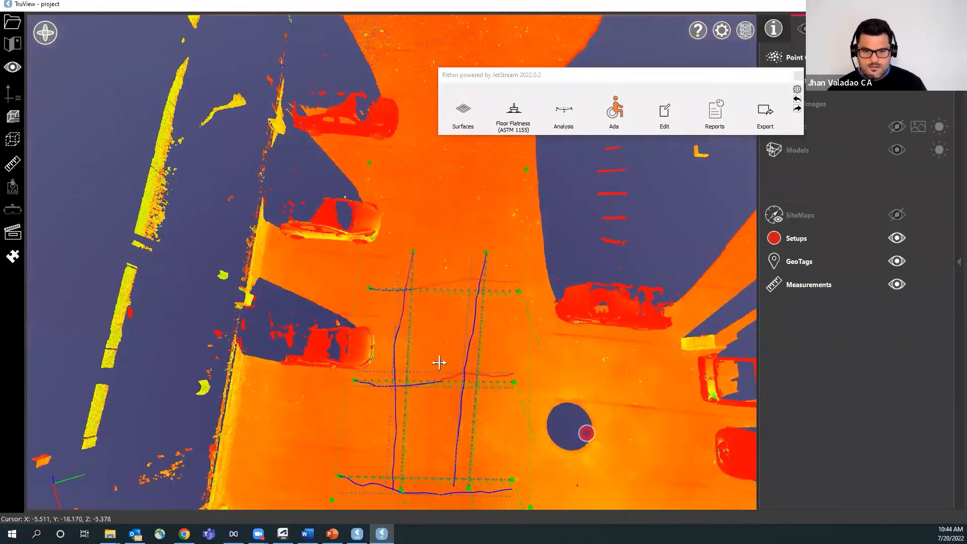
{"action": "middle_click_drag", "start_coordinate": [438, 362], "coordinate": [450, 293]}
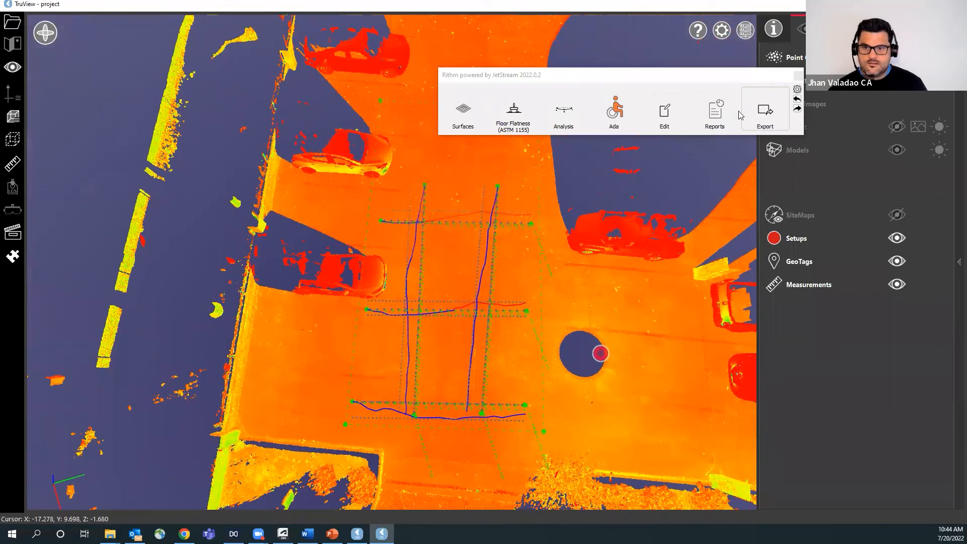
- Create the floor flatness report for session FF_FL_014 and open the generated report.pdf
{"action": "left_click", "coordinate": [708, 118]}
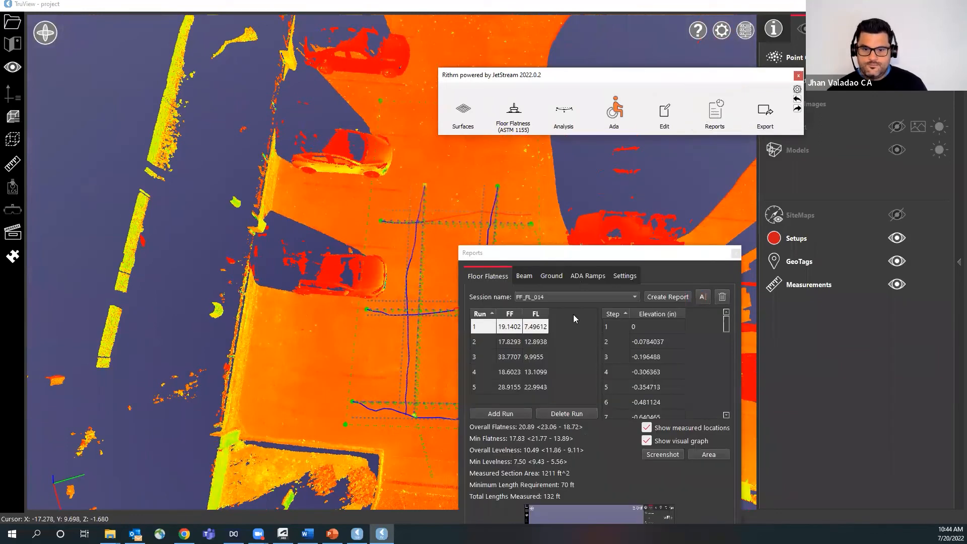
{"action": "left_click", "coordinate": [675, 297]}
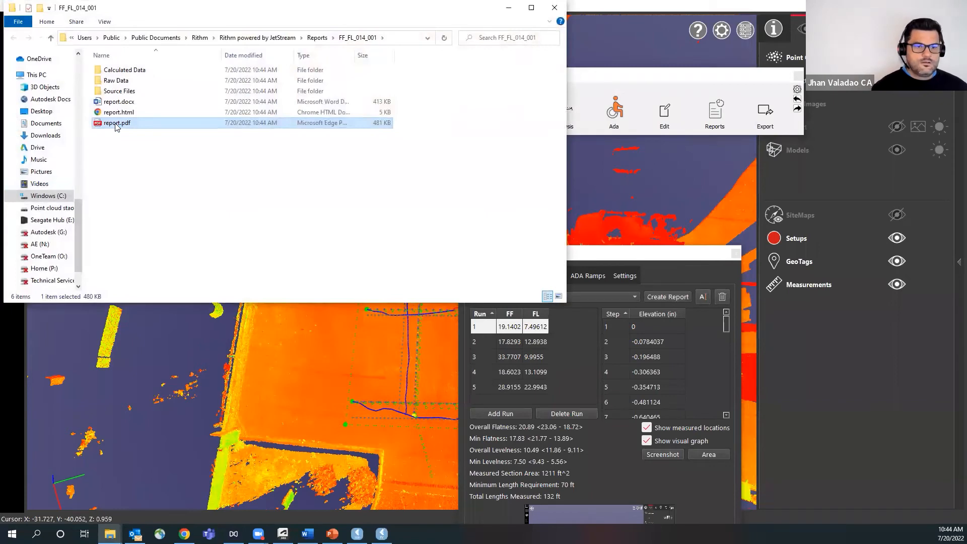
{"action": "double_click", "coordinate": [116, 124]}
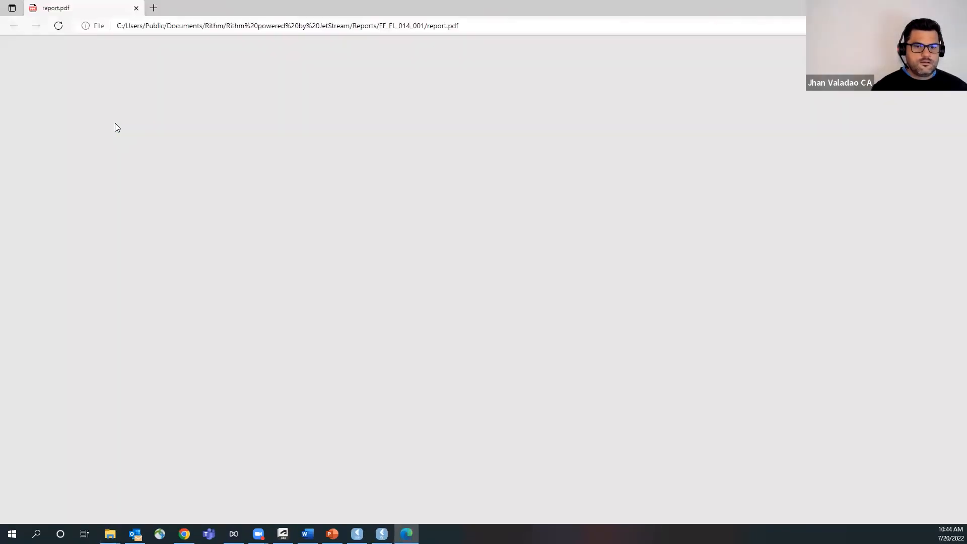
- Examine the report's inspection information, overall and individual results, and the elevation graph of each run
{"action": "scroll", "coordinate": [599, 432], "scroll_direction": "down", "scroll_amount": 4}
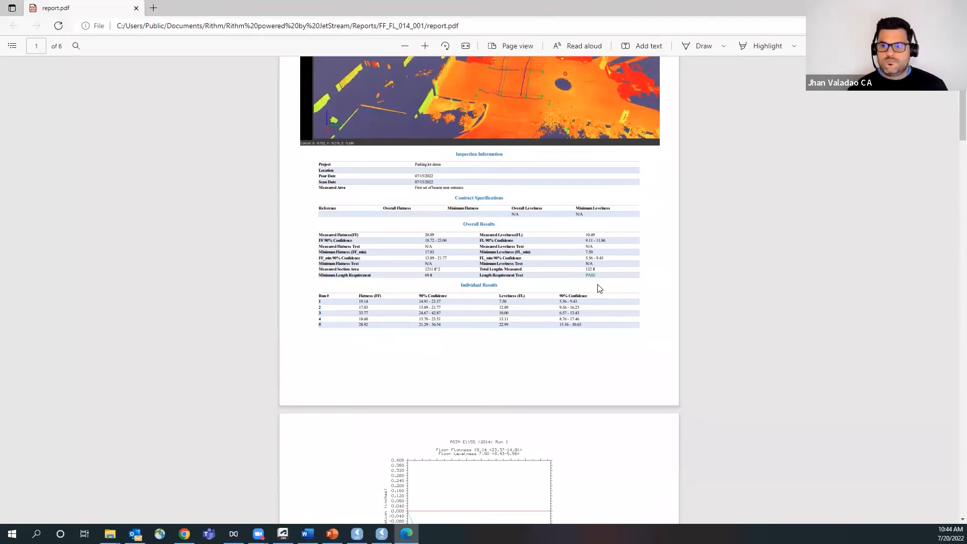
{"action": "scroll", "coordinate": [595, 297], "scroll_direction": "down", "scroll_amount": 10}
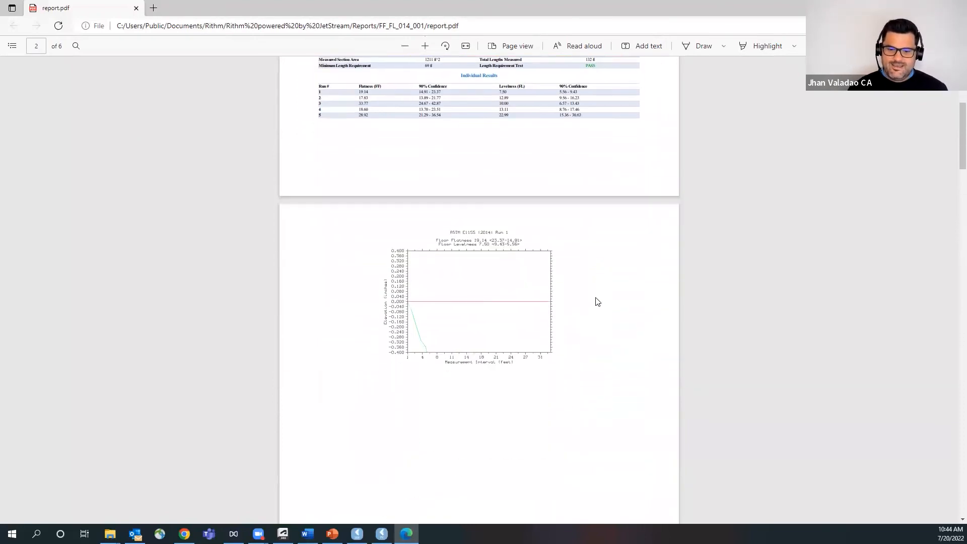
{"action": "scroll", "coordinate": [424, 224], "scroll_direction": "down", "scroll_amount": 14}
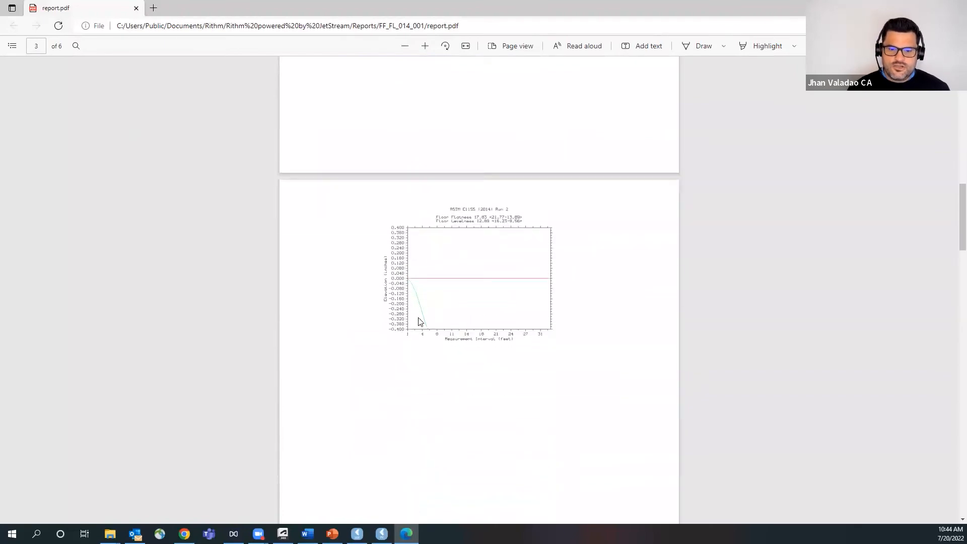
{"action": "scroll", "coordinate": [458, 265], "scroll_direction": "down", "scroll_amount": 9}
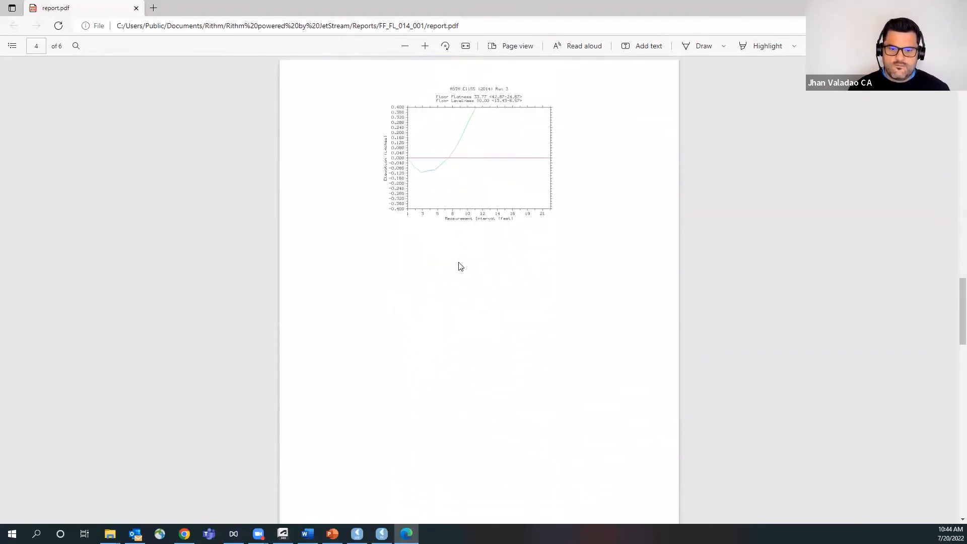
{"action": "scroll", "coordinate": [505, 252], "scroll_direction": "down", "scroll_amount": 9}
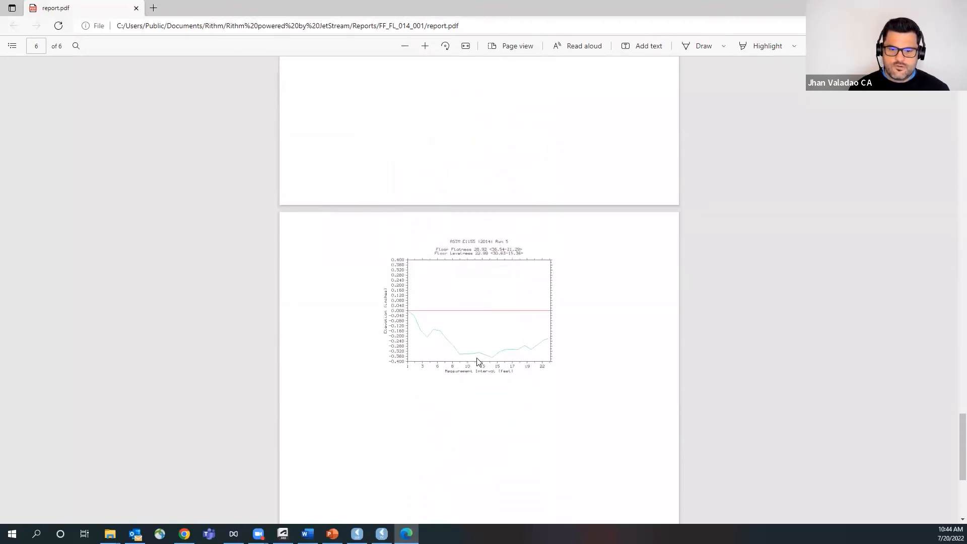
{"action": "scroll", "coordinate": [483, 351], "scroll_direction": "up", "scroll_amount": 18}
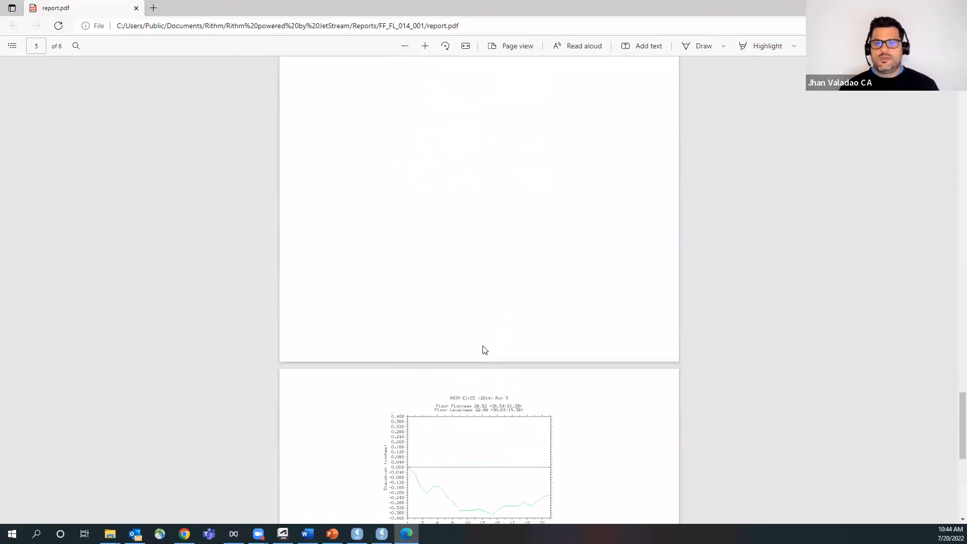
{"action": "scroll", "coordinate": [483, 352], "scroll_direction": "up", "scroll_amount": 15}
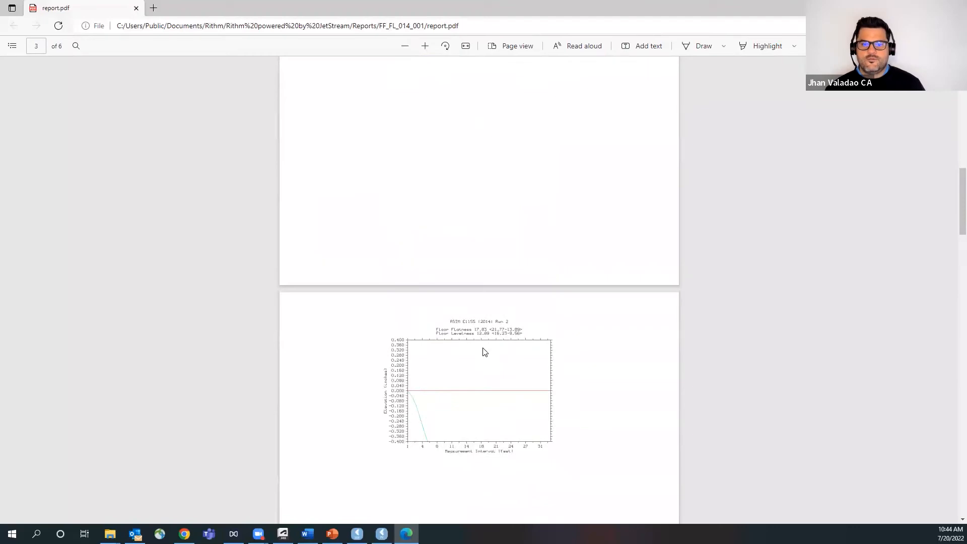
{"action": "scroll", "coordinate": [483, 352], "scroll_direction": "up", "scroll_amount": 5}
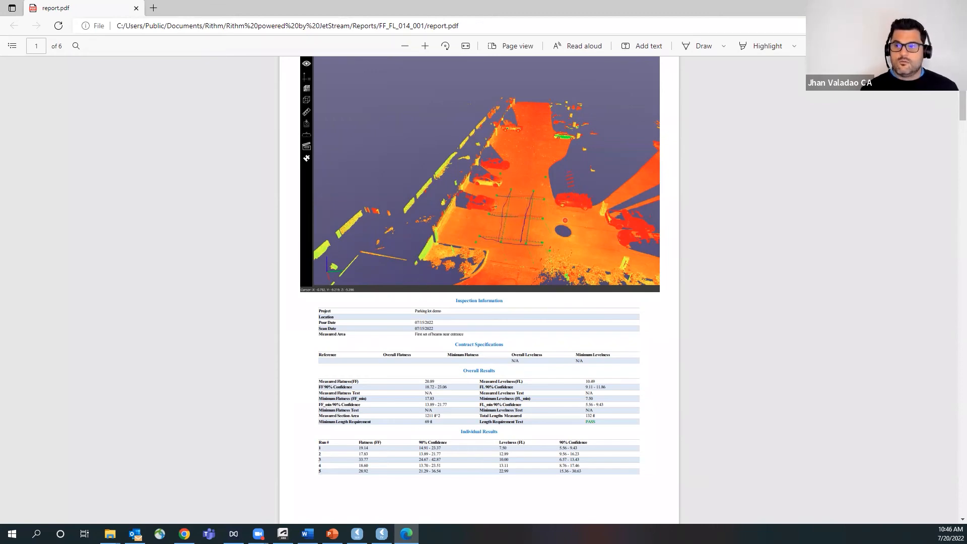
- Close the PDF report and move the Reports window clear of the measured lines on the driveway
{"action": "key", "text": "alt+F4"}
{"action": "left_click_drag", "start_coordinate": [637, 255], "coordinate": [758, 154]}
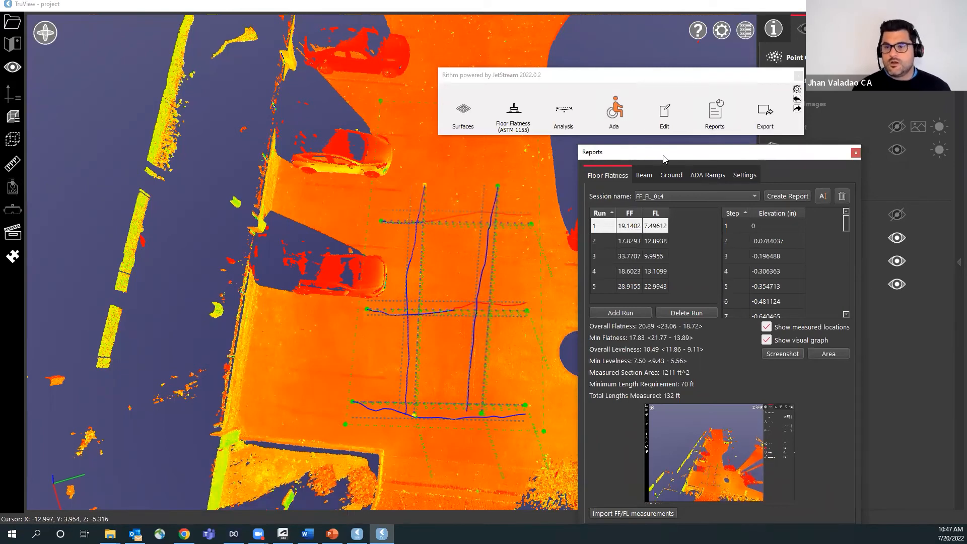
{"action": "left_click_drag", "start_coordinate": [664, 159], "coordinate": [702, 88]}
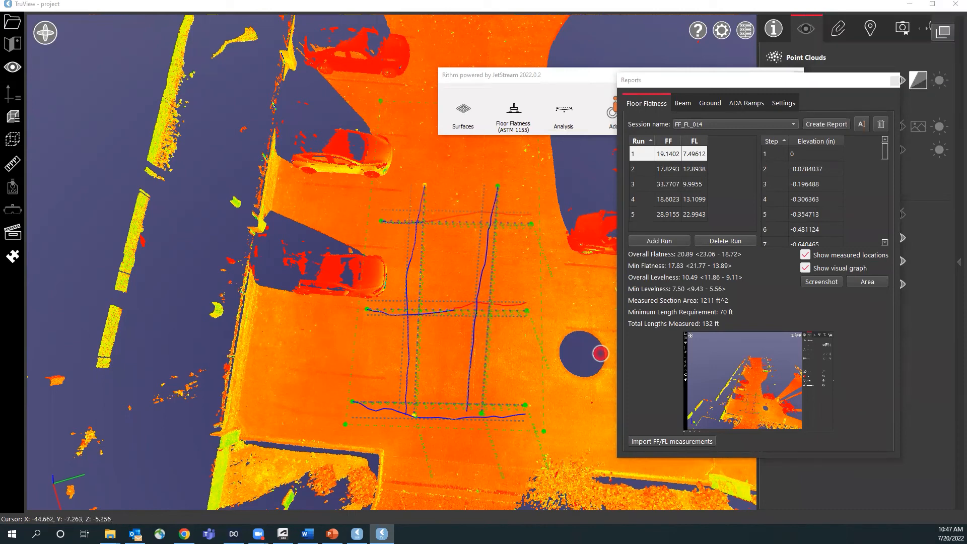
{"action": "key", "text": "alt+Tab"}
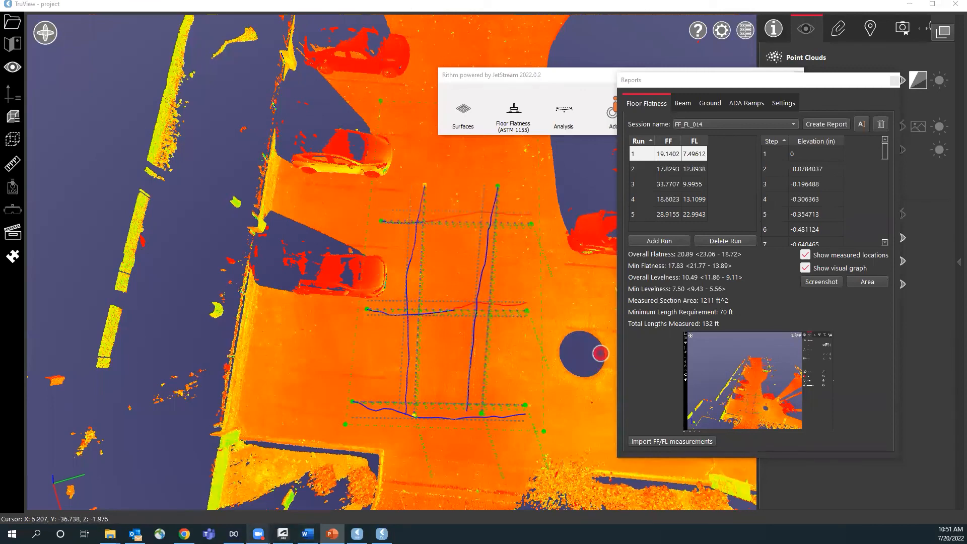
{"action": "mouse_move", "coordinate": [258, 534]}
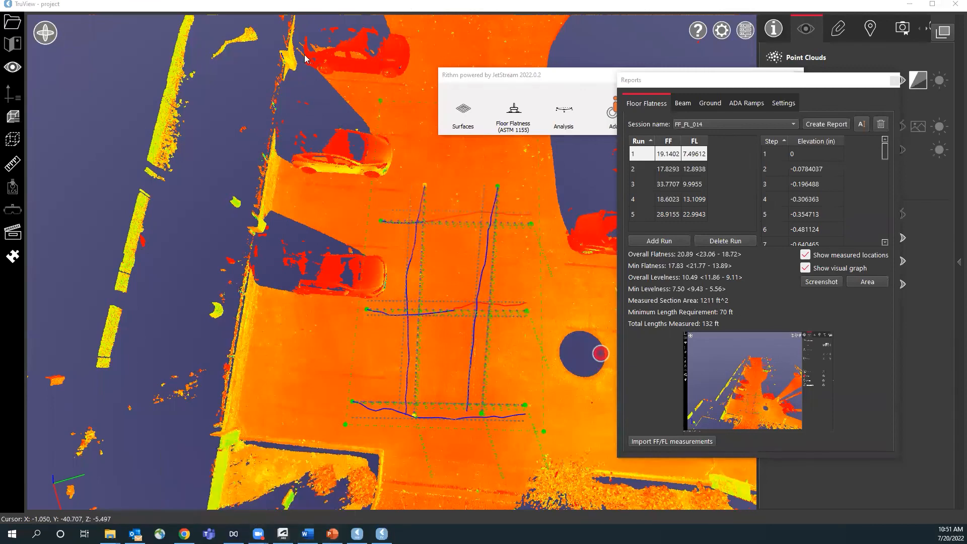